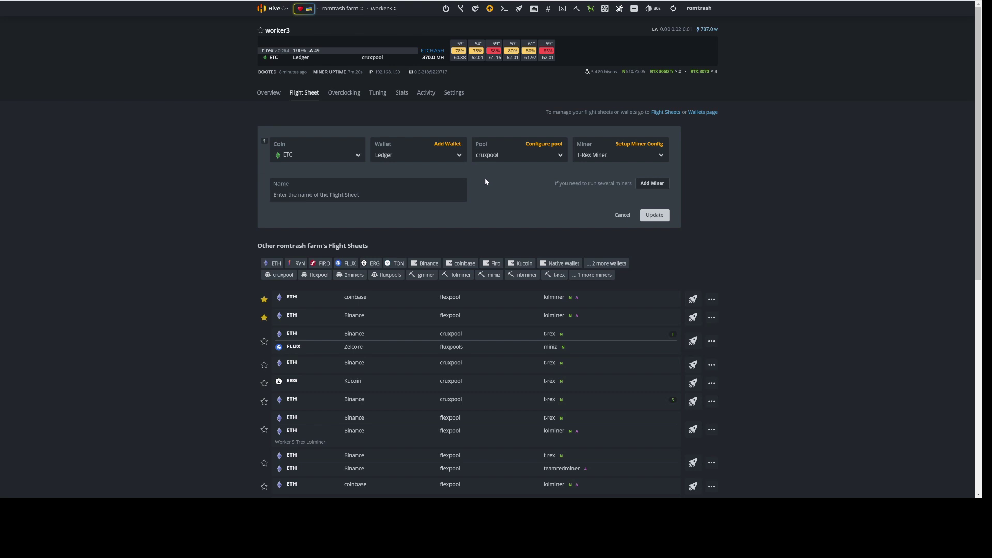
Review worker3's overclocking settings for each algorithm and its GPU overview.
click(349, 95)
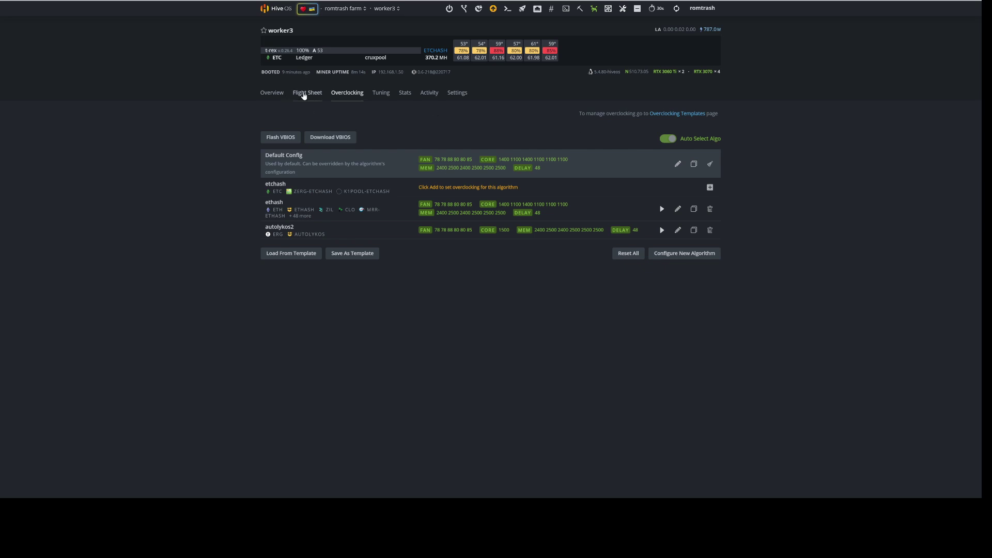
click(274, 94)
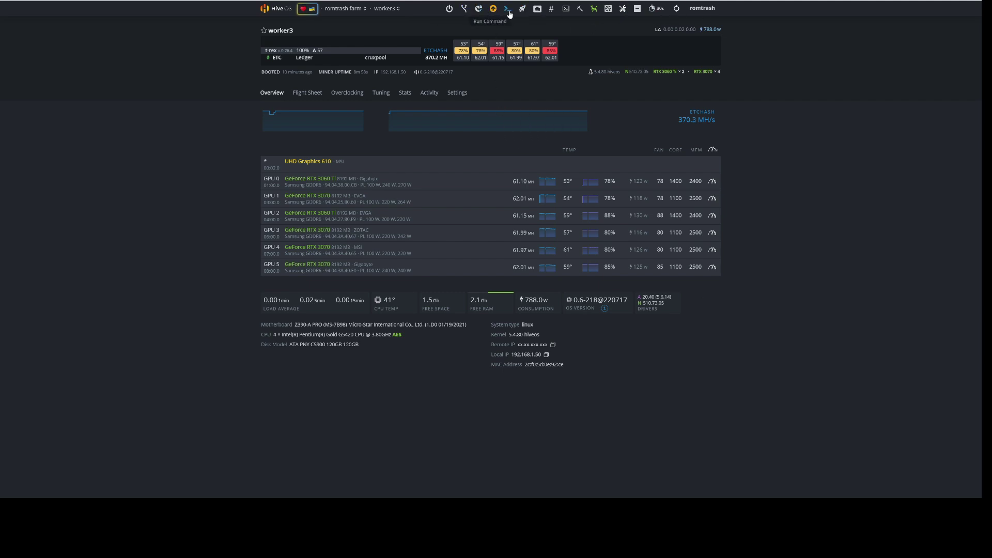
Start the Hive OS upgrade of worker3 to version 0.6-219@220806, leaving forced upgrade and reboot after completion off.
click(494, 11)
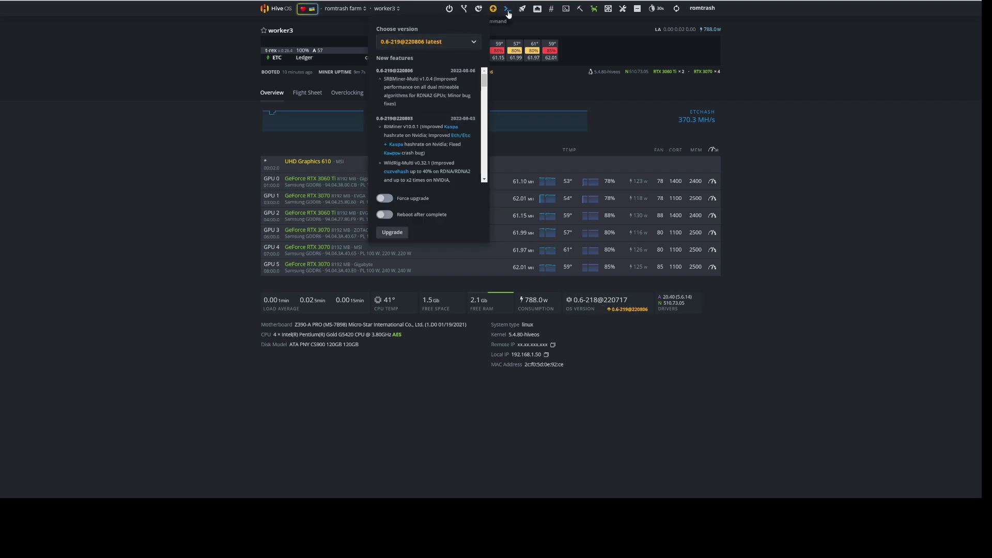
click(494, 9)
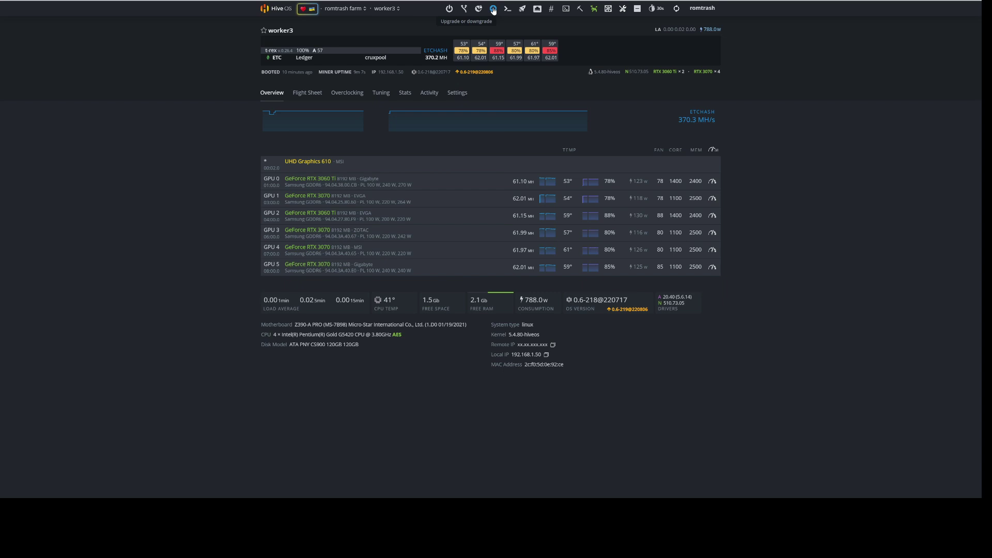
click(494, 10)
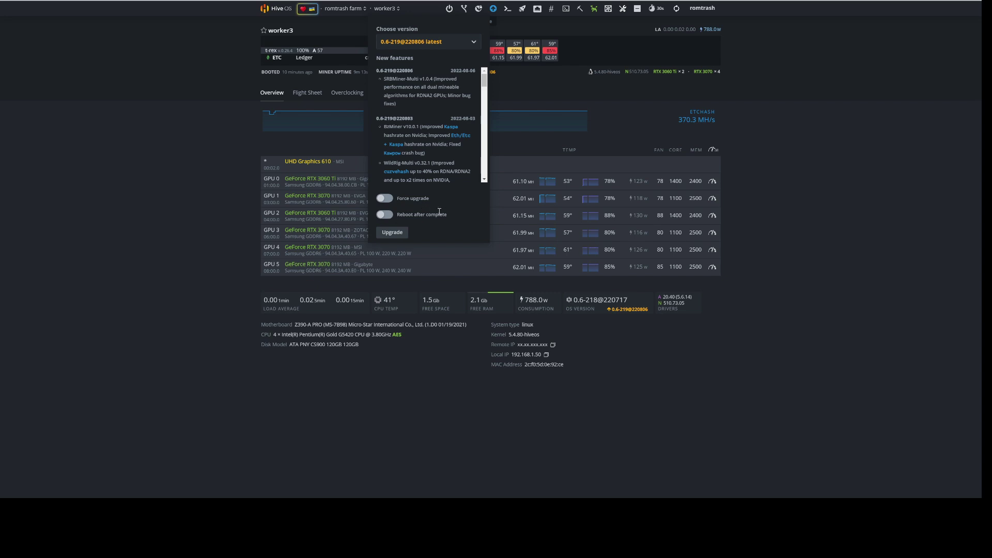
click(394, 233)
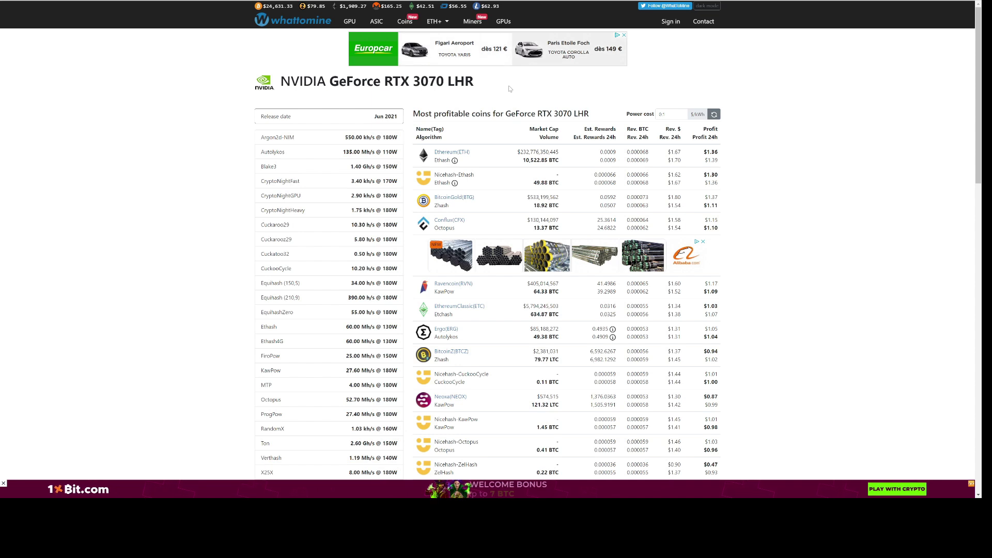
Switch to WhatToMine and open the GeForce RTX 3070 LHR page from the GPU profitability ranking.
click(503, 21)
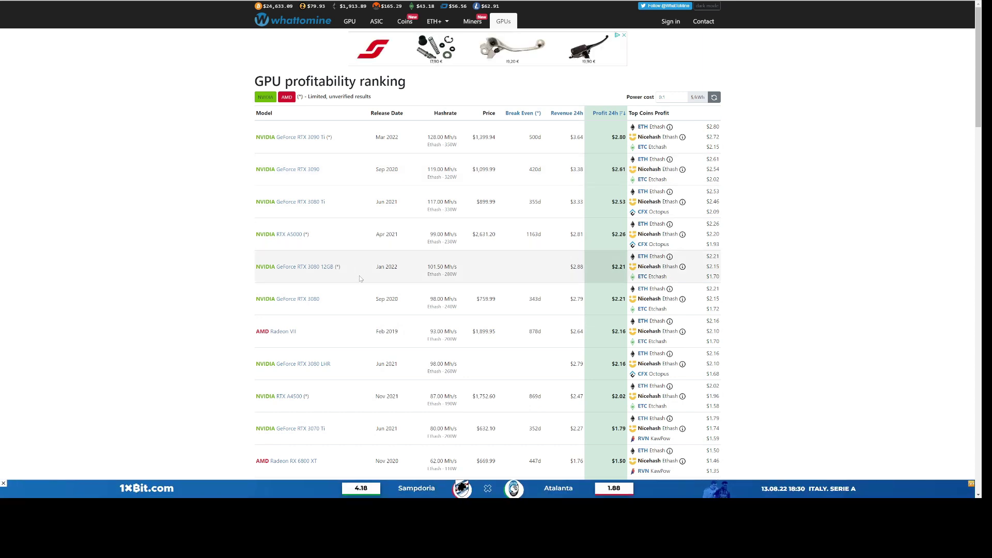
scroll(360, 278, down, 1)
scroll(360, 279, down, 4)
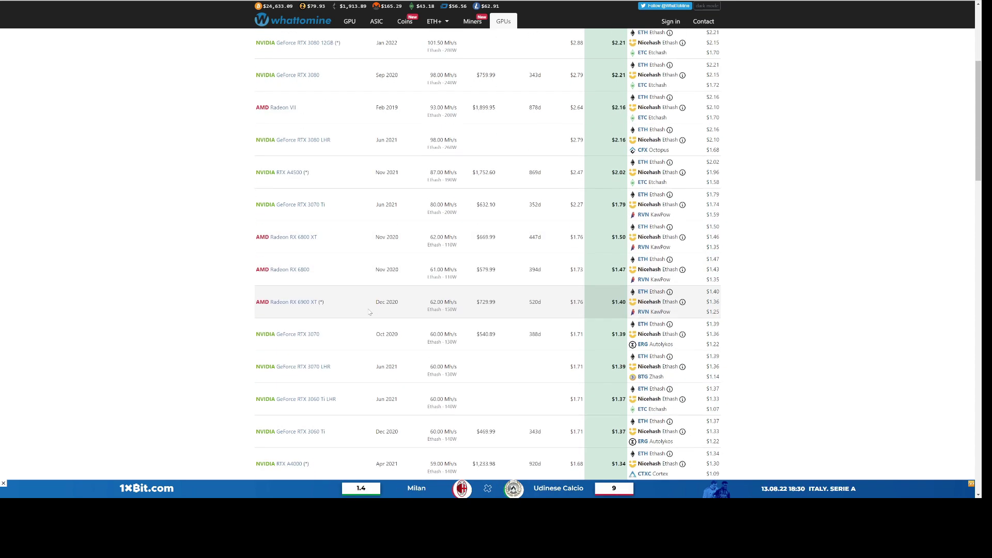
click(321, 291)
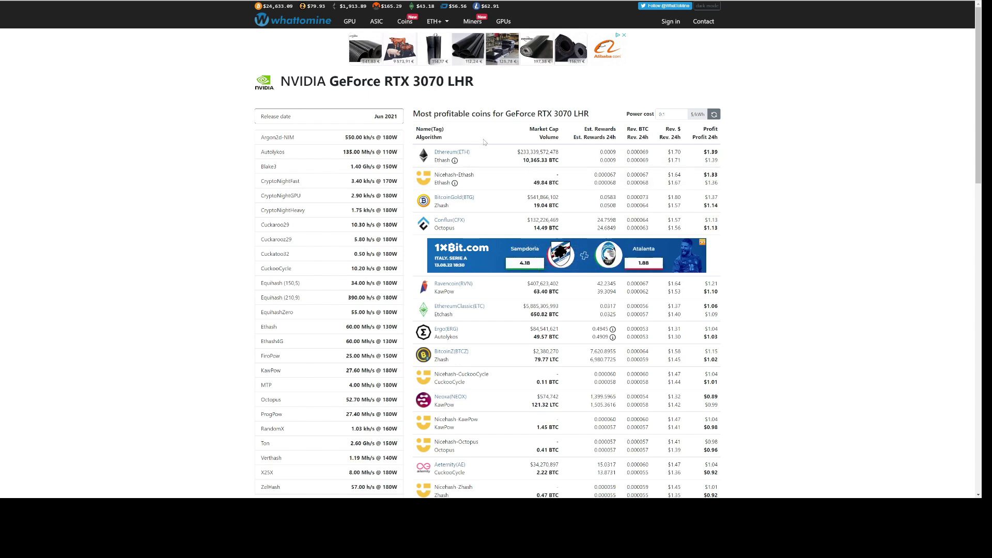
Look through the most profitable coins for the RTX 3070 LHR and check Conflux's Octopus algorithm.
scroll(786, 231, down, 4)
scroll(786, 231, down, 3)
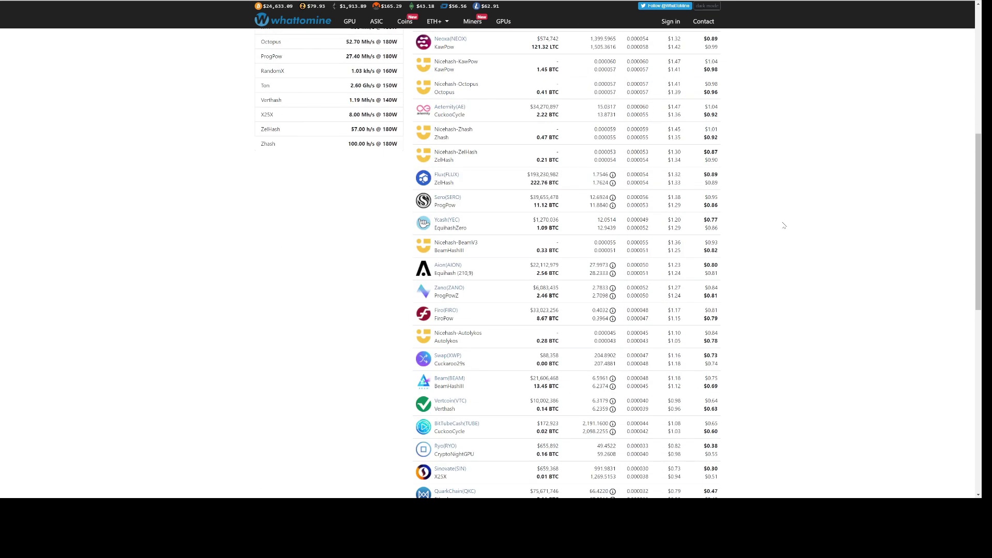
scroll(784, 226, down, 4)
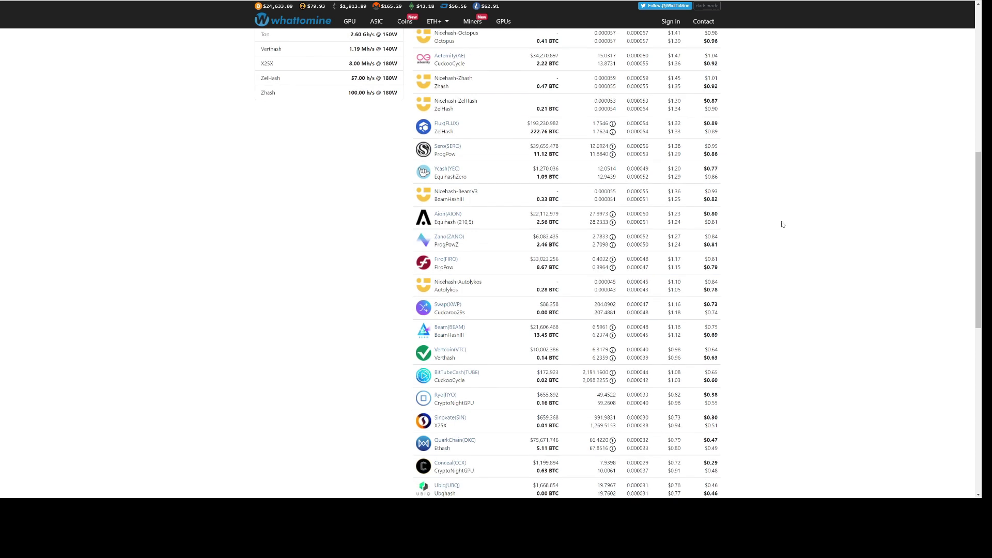
scroll(782, 222, up, 10)
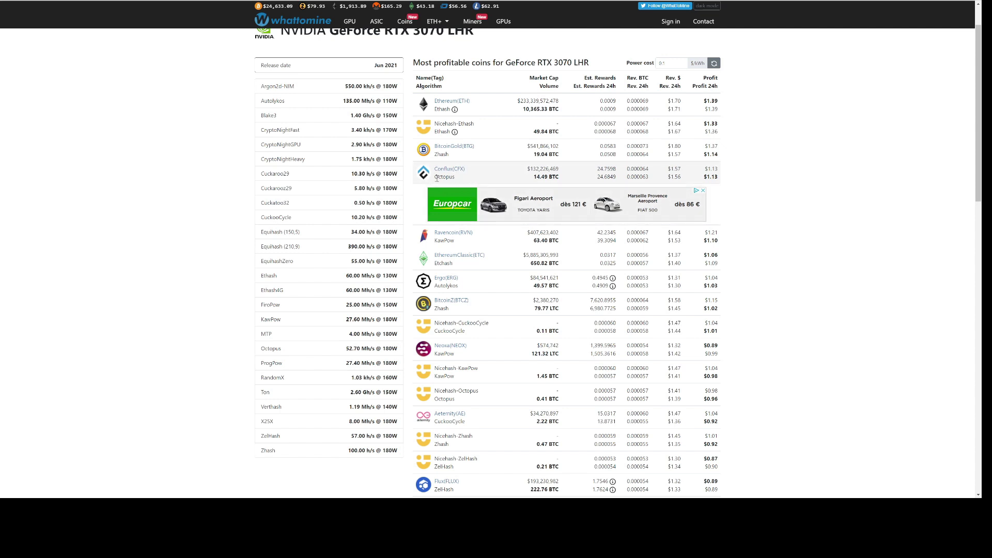
drag(436, 178, 454, 178)
click(458, 181)
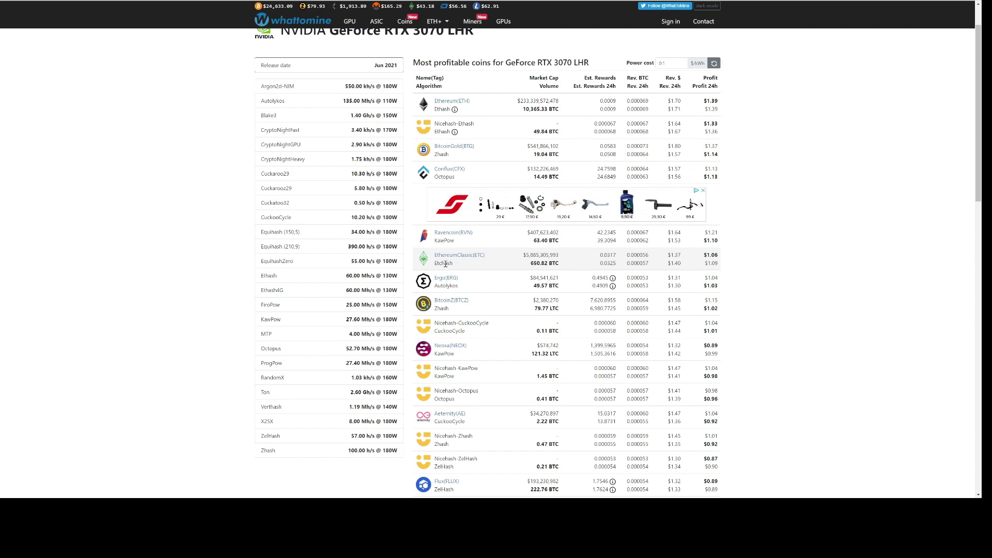
Compare the mining algorithms and daily profits of the listed coins, from Conflux and Ergo down to Flux and Firo.
scroll(446, 264, down, 1)
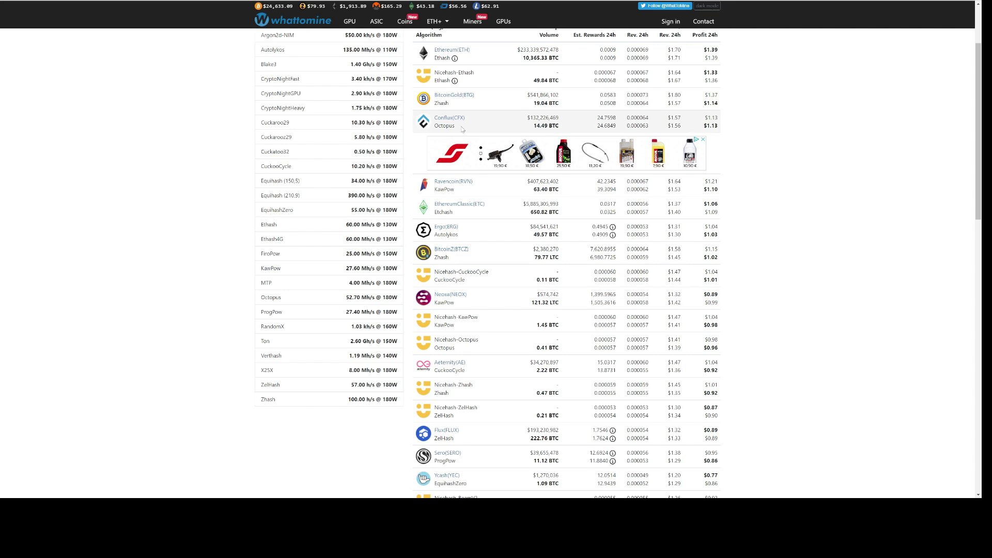
scroll(453, 191, down, 6)
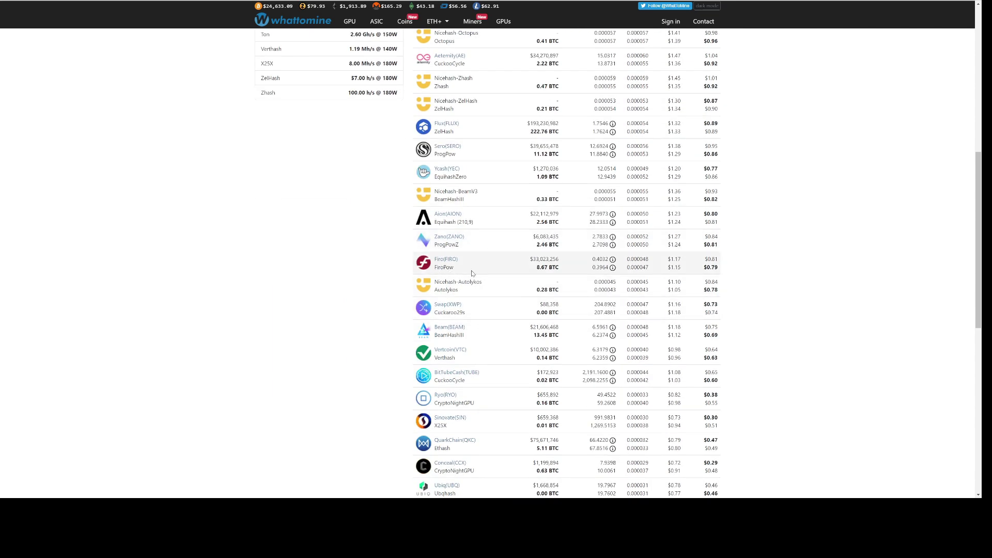
scroll(470, 274, up, 6)
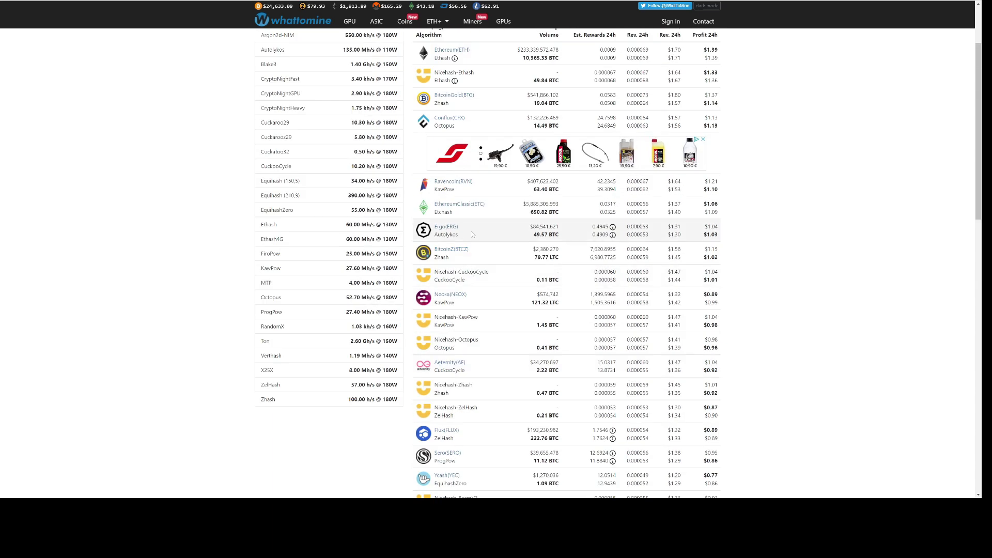
scroll(507, 331, down, 3)
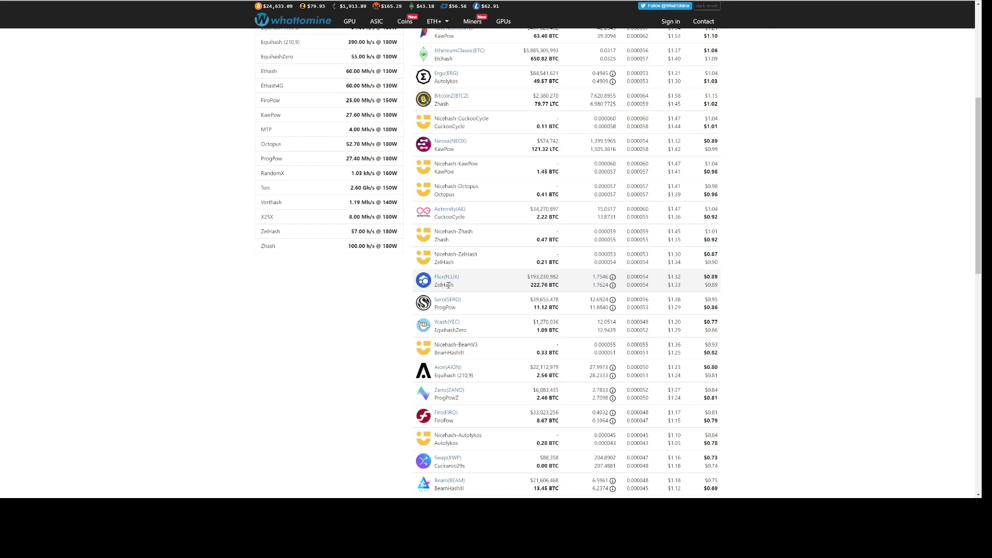
scroll(449, 285, up, 3)
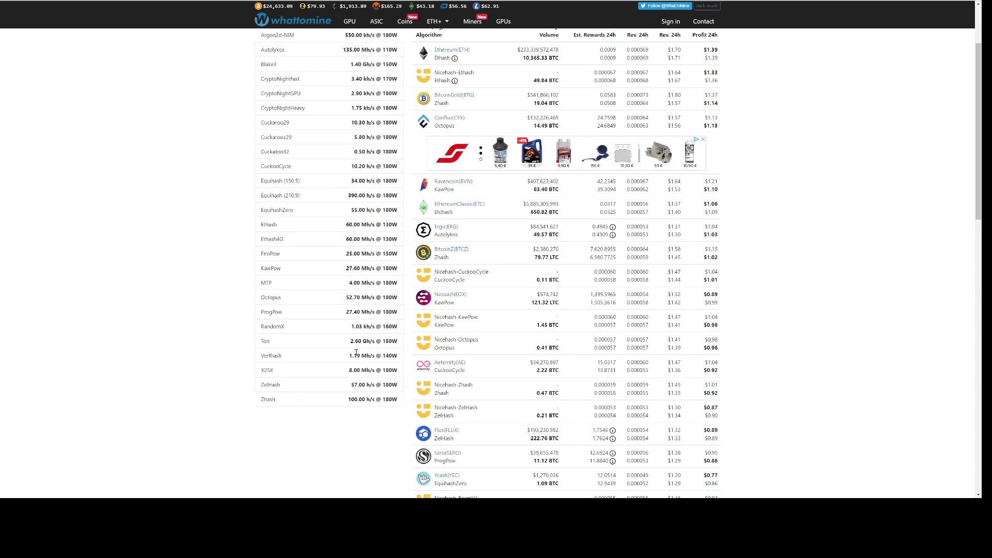
Examine the RTX 3070 LHR's hashrate and power draw for each algorithm alongside the top coins.
scroll(356, 353, up, 2)
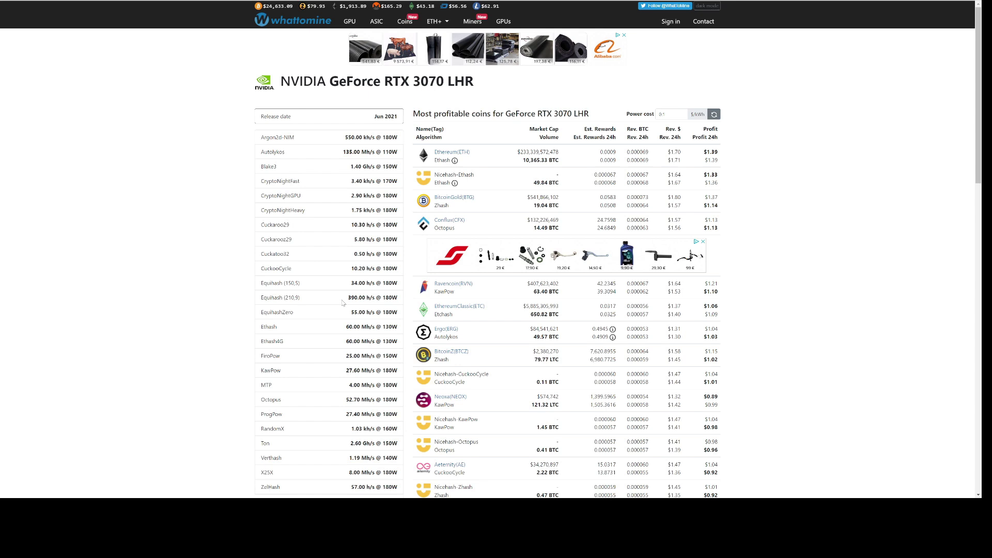
scroll(341, 303, down, 2)
scroll(353, 380, up, 1)
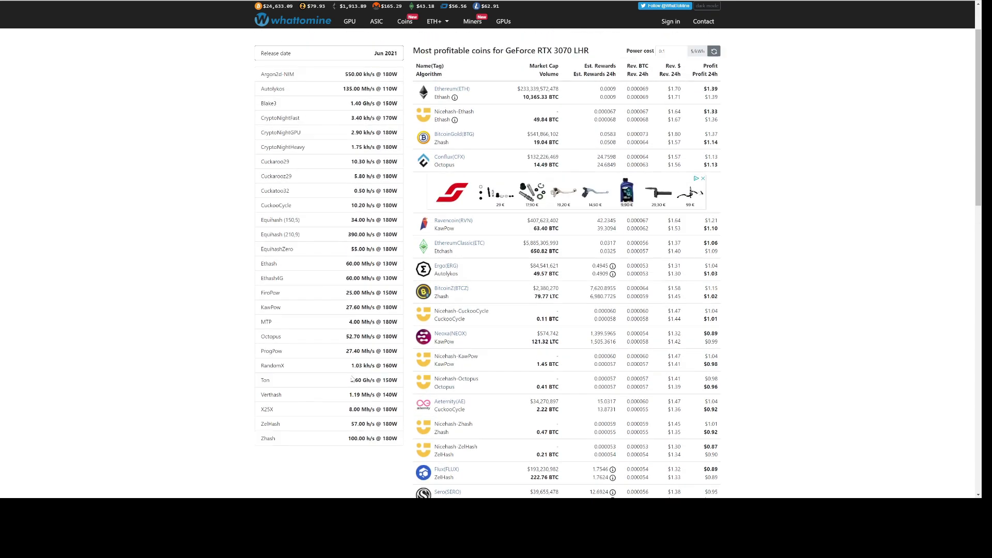
scroll(352, 380, up, 1)
scroll(351, 369, down, 1)
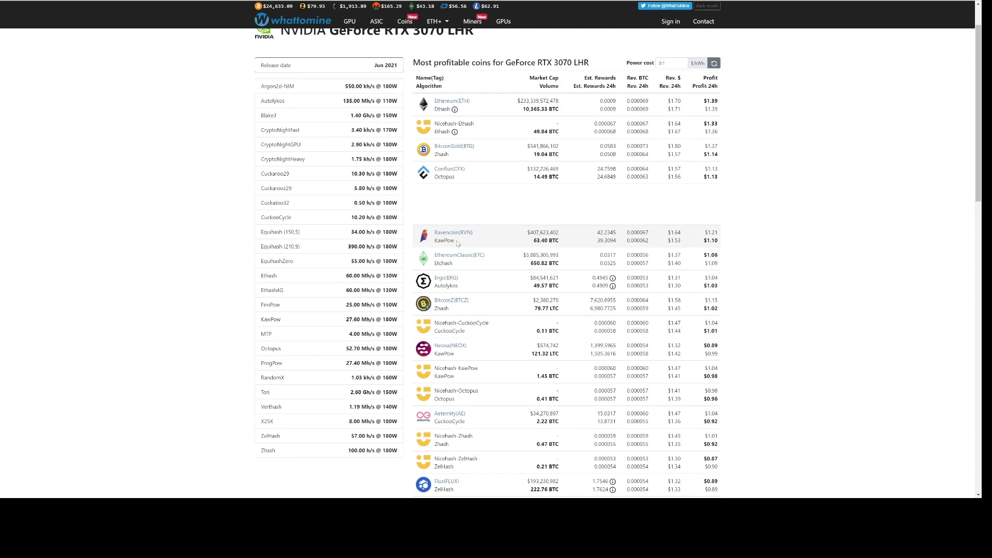
scroll(458, 244, up, 1)
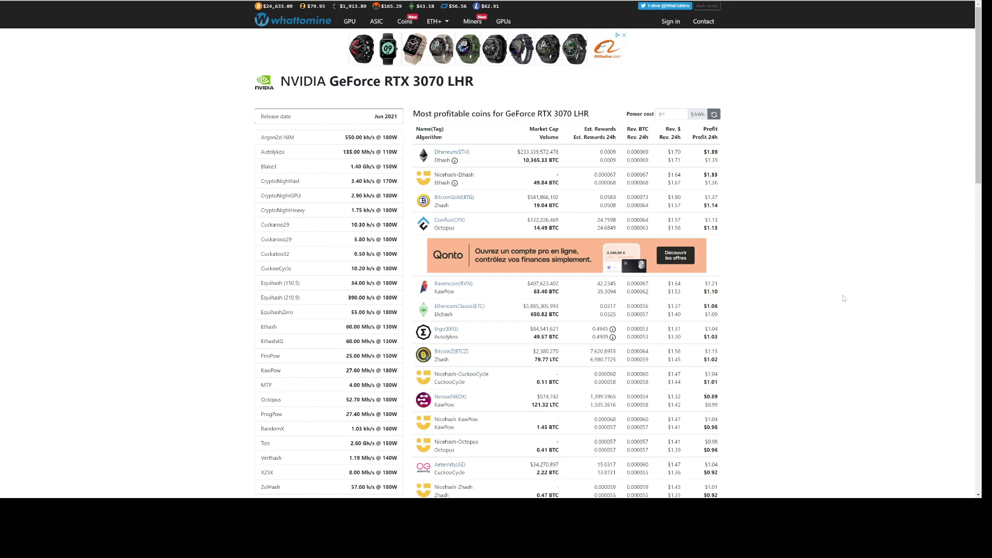
Examine the lower-ranked coins on the RTX 3070 LHR page, down to Alephium with its Blake3 algorithm.
scroll(731, 317, down, 2)
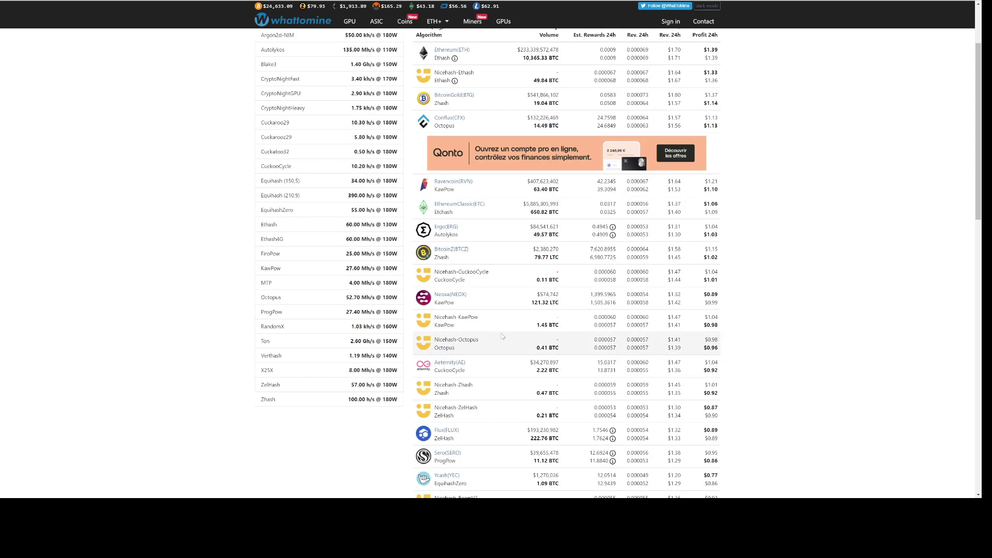
scroll(502, 337, down, 2)
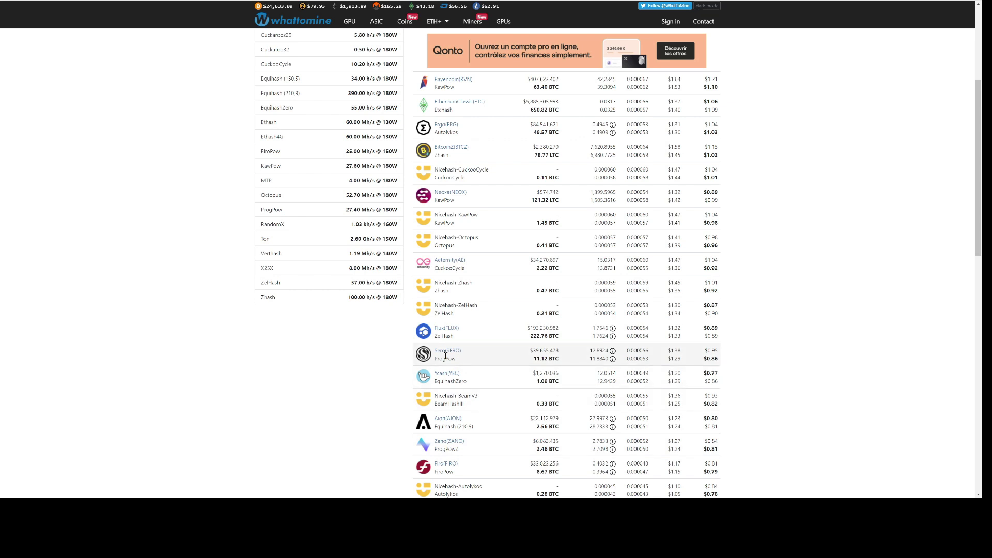
scroll(445, 357, down, 4)
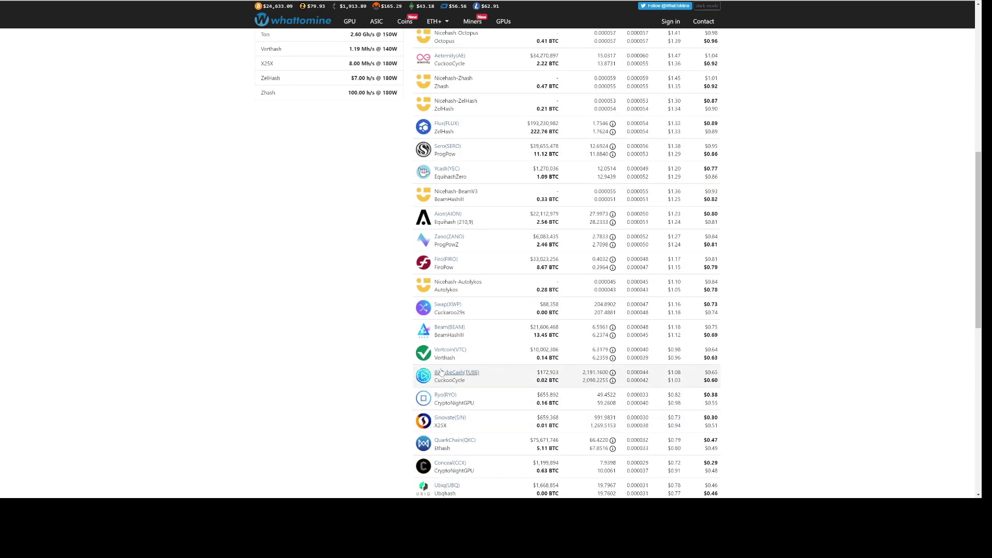
scroll(441, 371, down, 2)
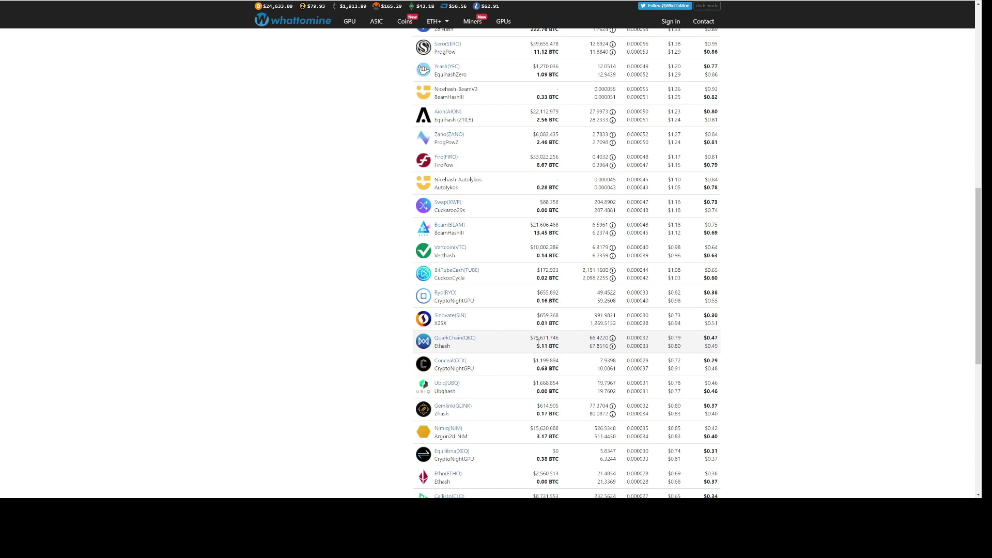
scroll(538, 343, down, 3)
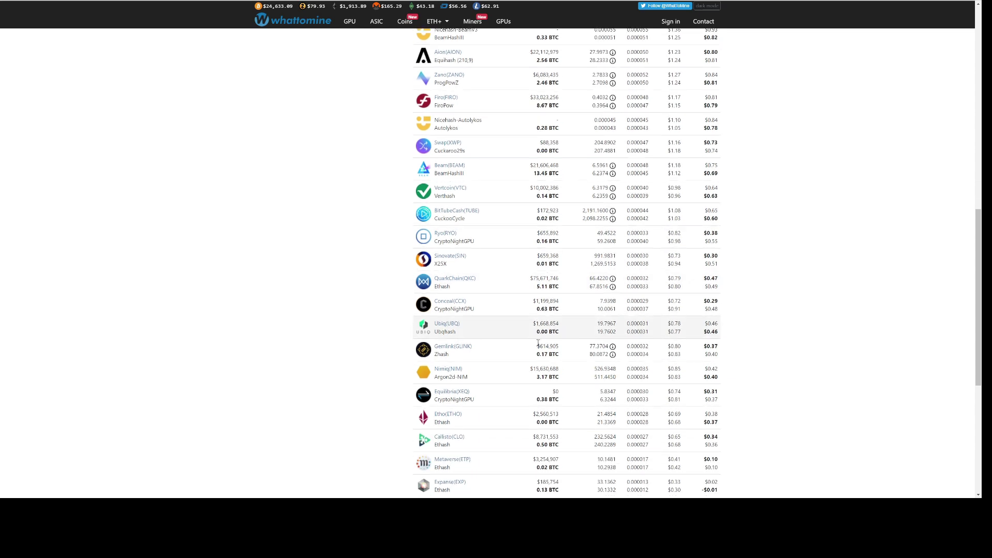
scroll(538, 342, down, 1)
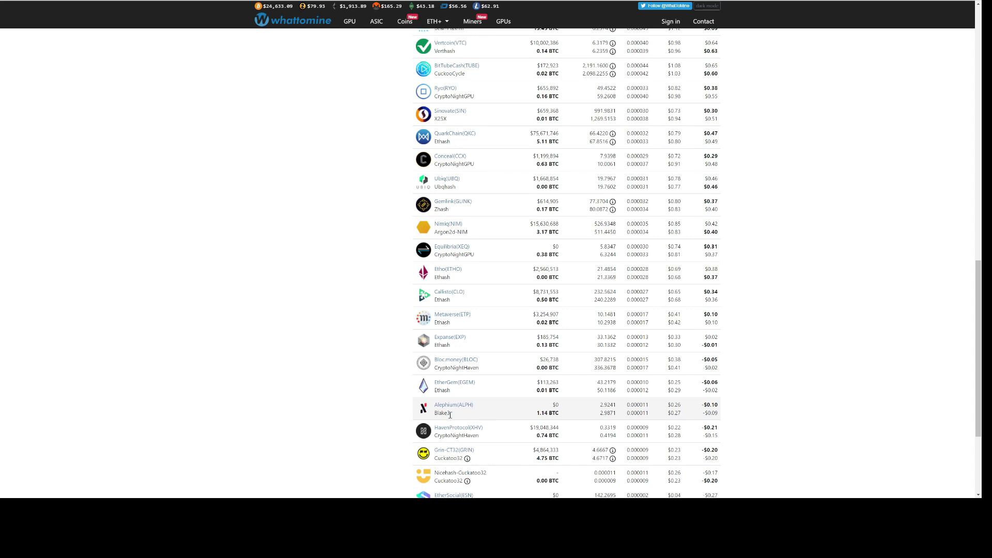
scroll(669, 411, up, 10)
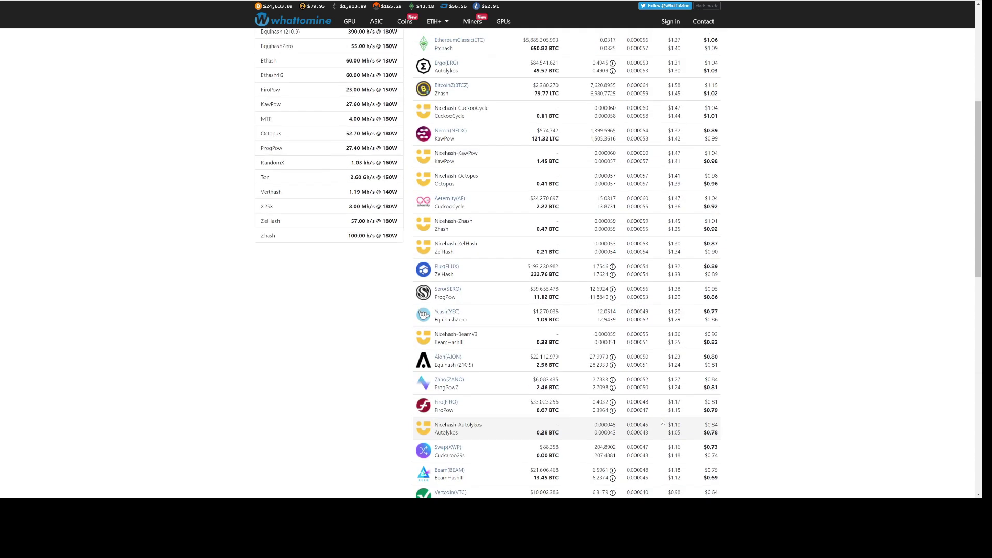
scroll(659, 414, up, 4)
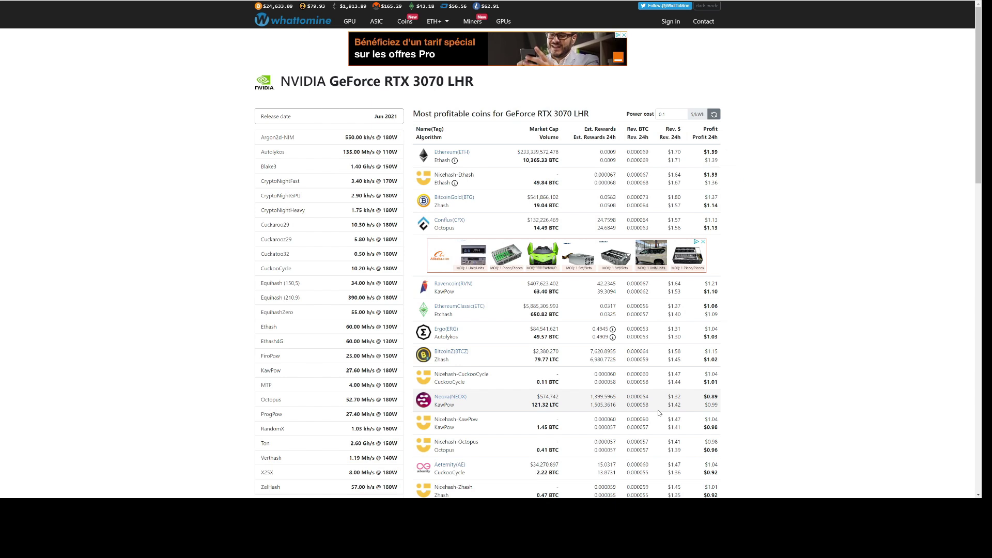
Check the smaller Ethash coins such as Callisto and Metaverse, and compare them with the most profitable coins.
scroll(659, 413, down, 4)
scroll(659, 413, down, 10)
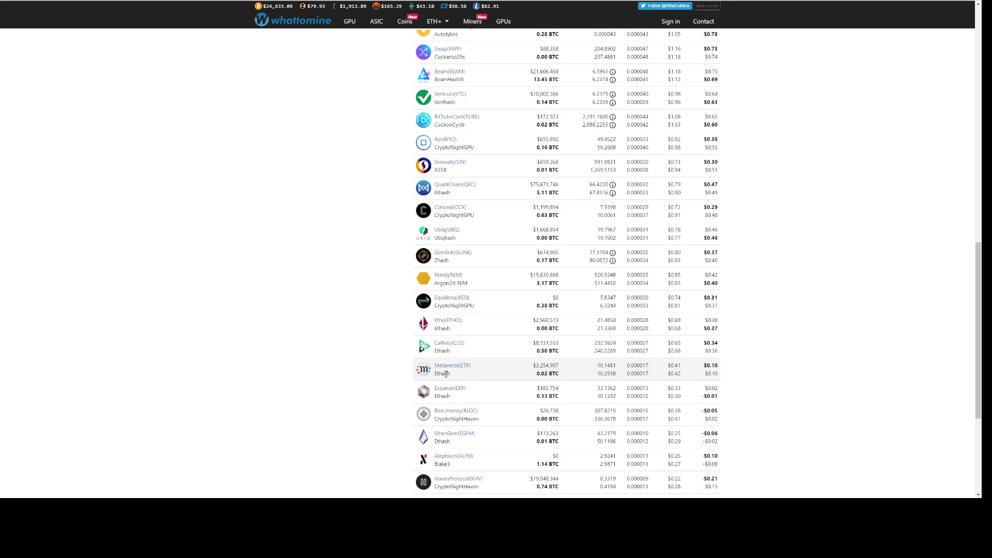
scroll(446, 374, up, 6)
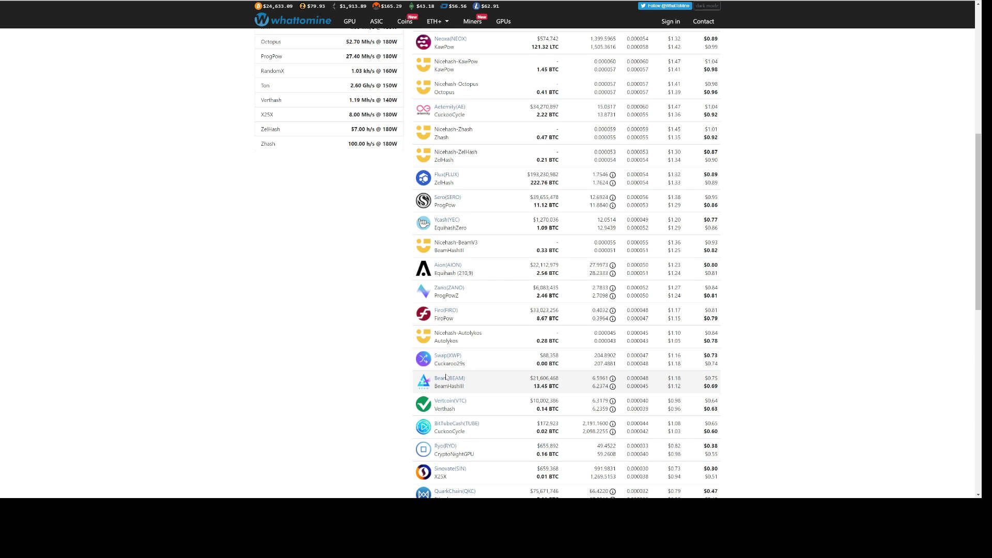
scroll(447, 378, up, 7)
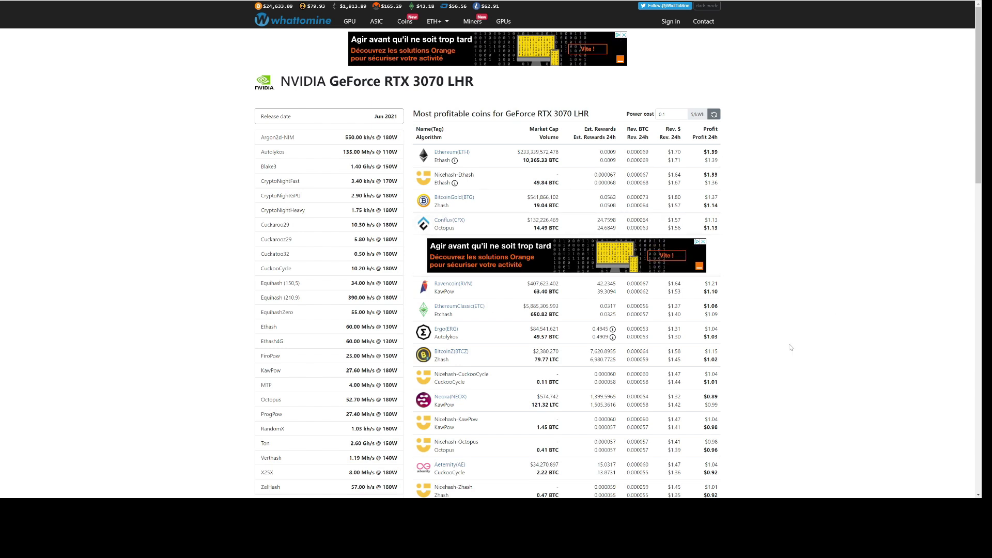
scroll(791, 347, down, 3)
scroll(791, 348, up, 2)
scroll(791, 347, up, 1)
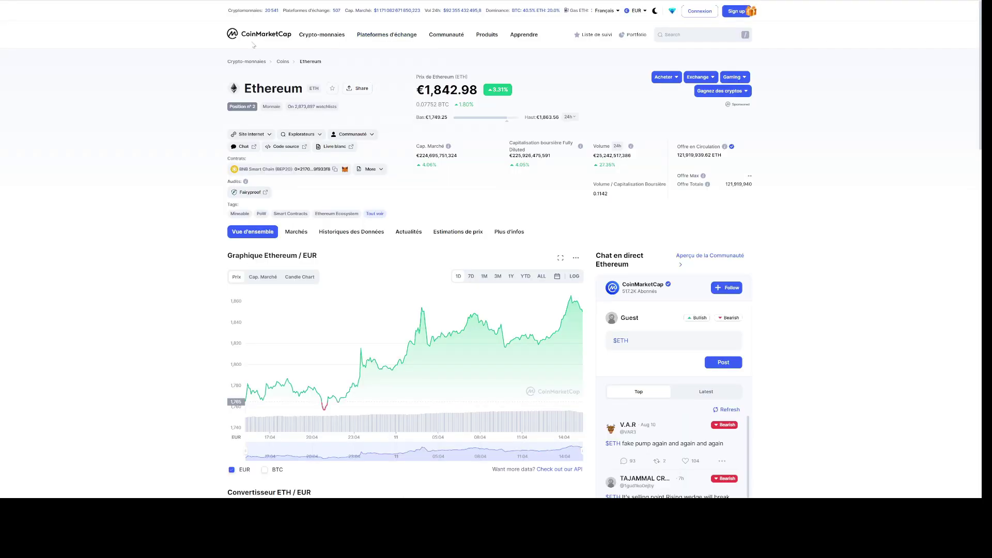
Search CoinMarketCap for ergo, open the Ergo coin page and show its price chart over 7 days.
click(678, 35)
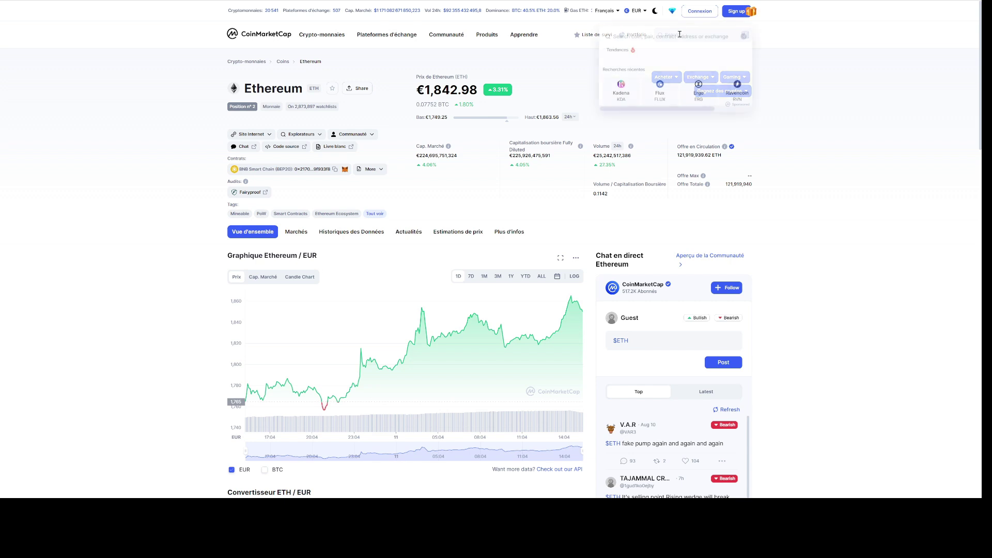
text(e)
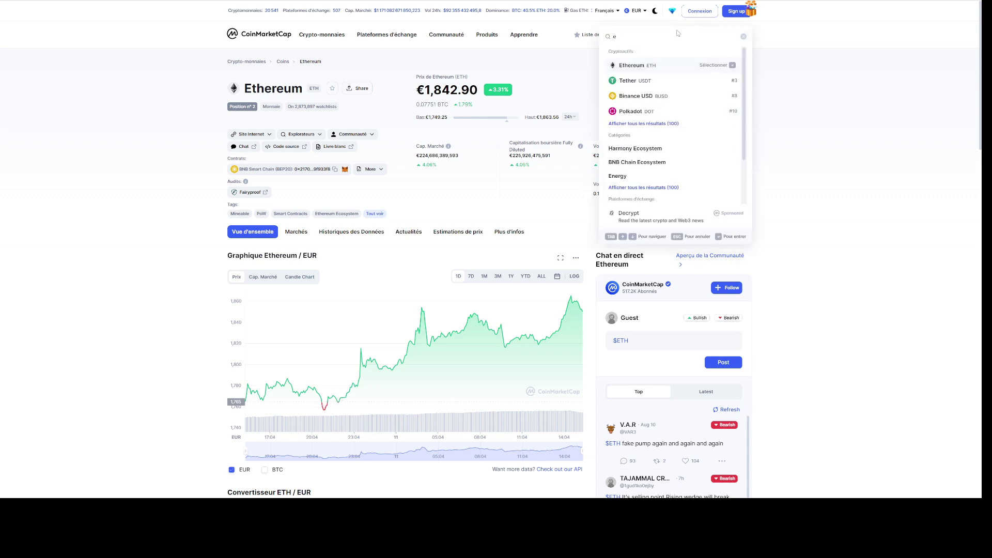
text(rgo)
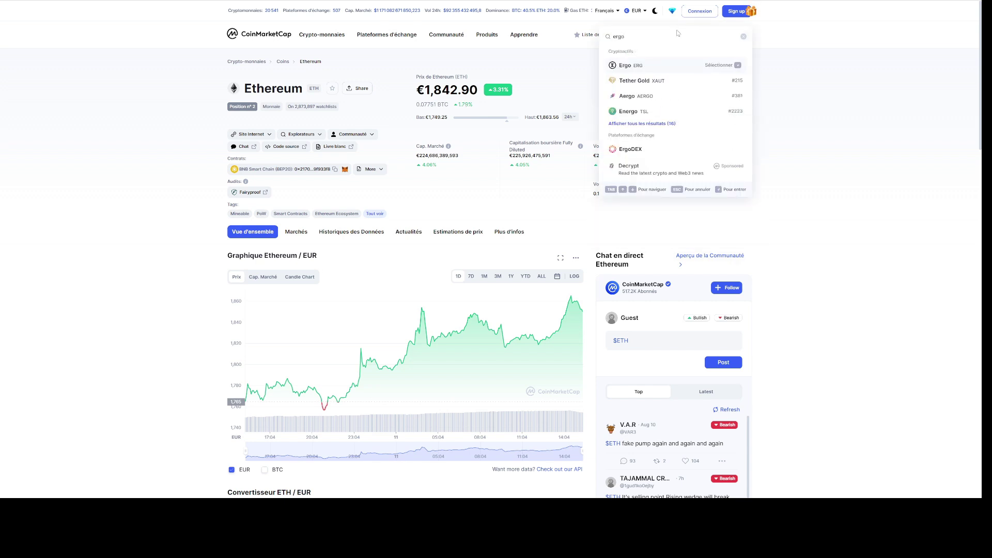
key(Return)
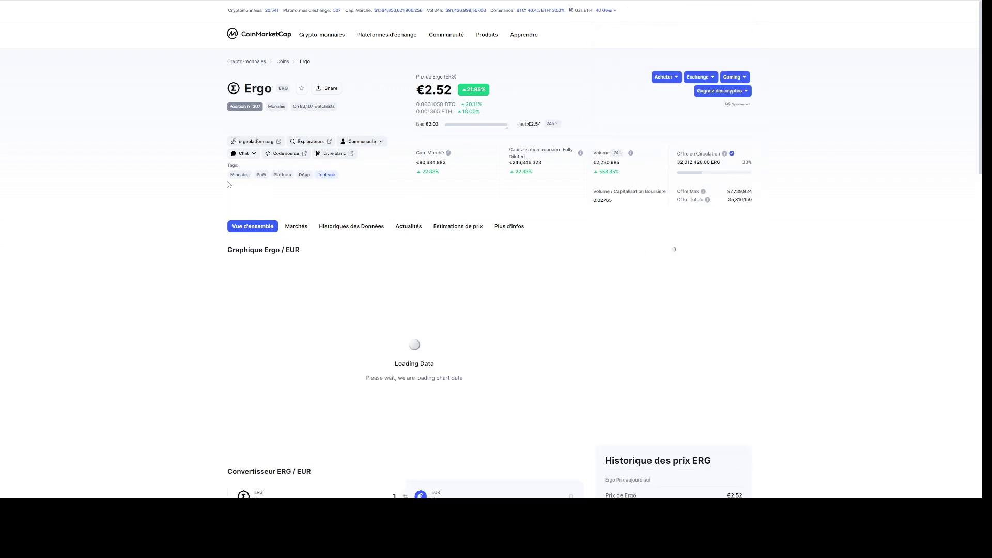
scroll(175, 224, down, 1)
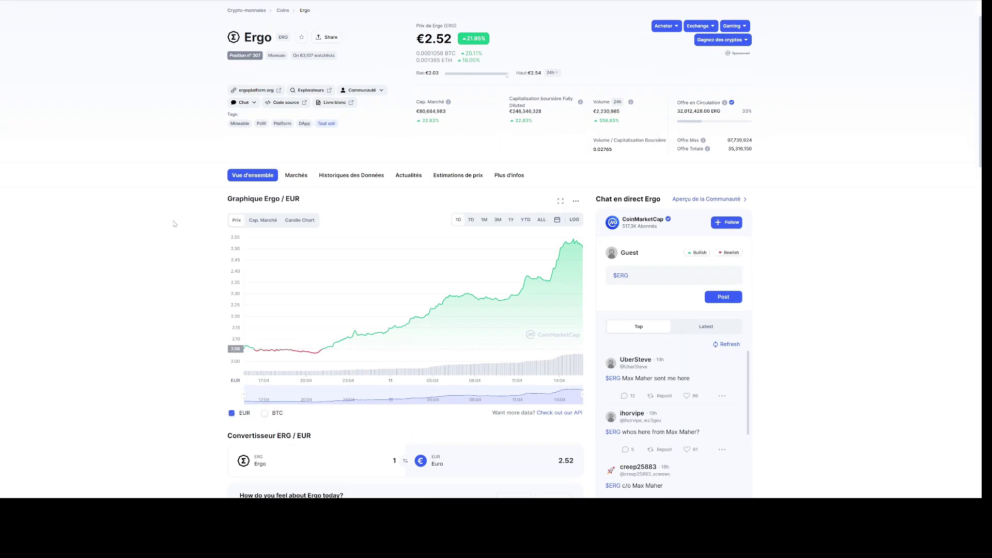
click(471, 222)
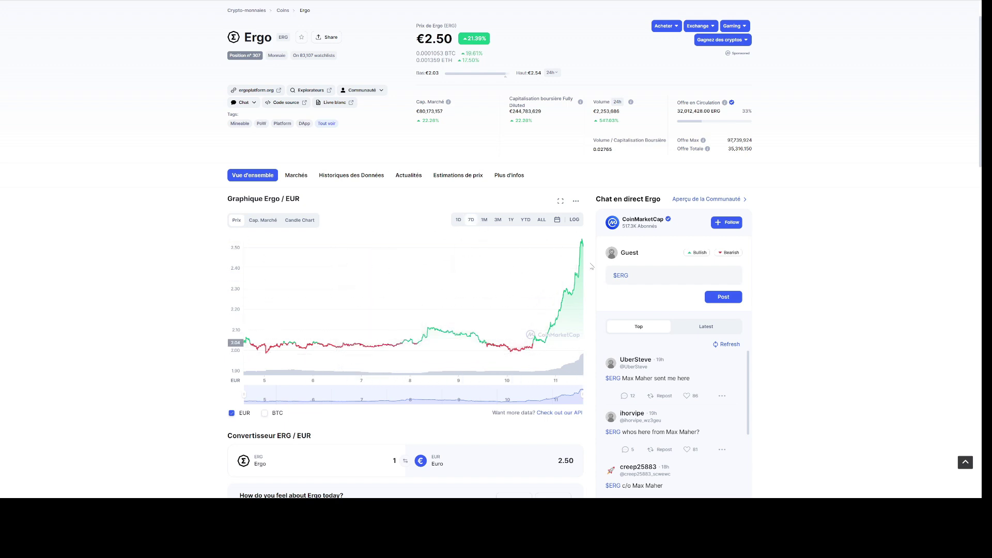
Check Ergo's price history and the exchanges listed in its markets table.
scroll(150, 286, down, 4)
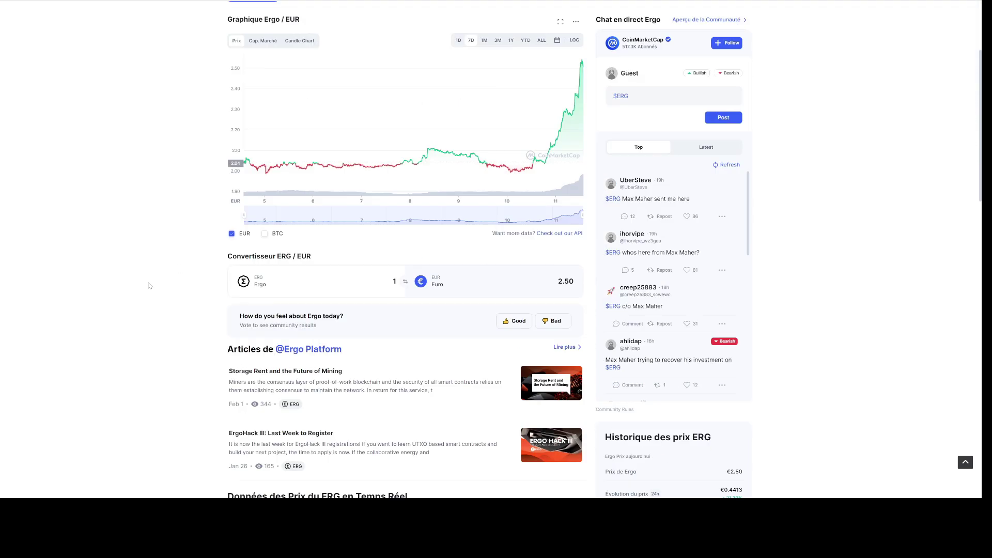
scroll(149, 285, down, 12)
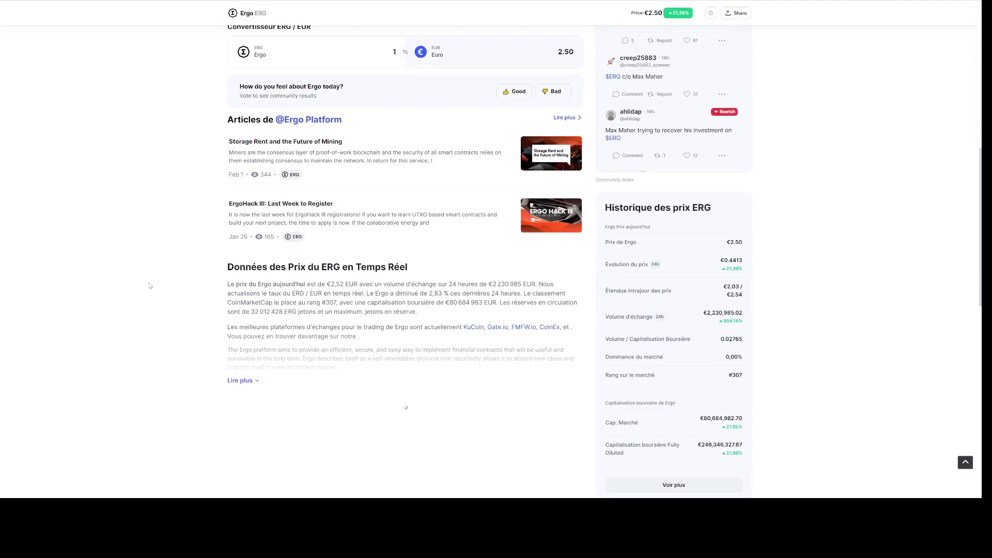
scroll(149, 285, down, 7)
scroll(150, 286, up, 10)
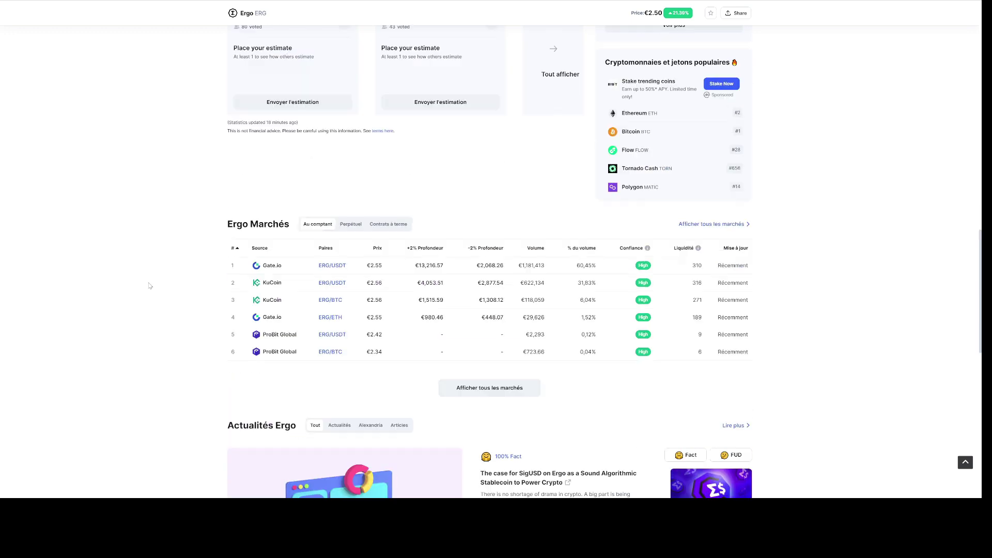
scroll(149, 286, down, 4)
scroll(149, 286, down, 2)
scroll(150, 286, up, 1)
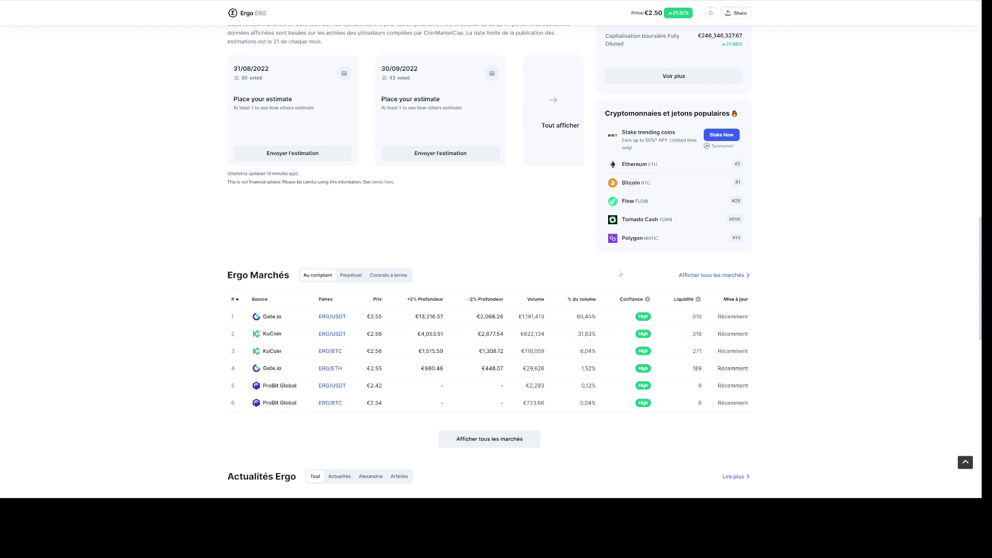
Search for flux, open the Flux coin page and show its price chart over 7 days.
scroll(626, 253, up, 20)
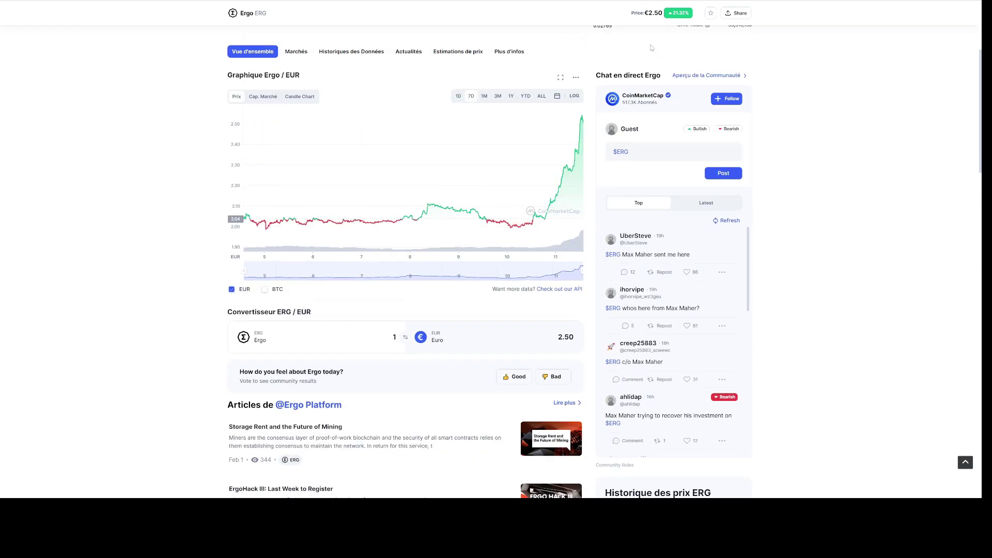
click(688, 36)
text(flux)
click(646, 67)
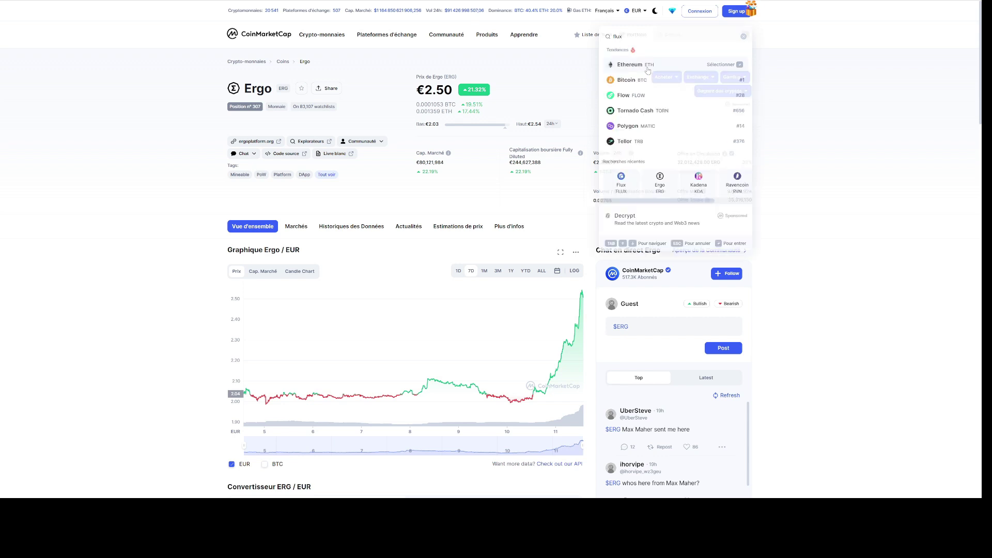
scroll(175, 252, down, 3)
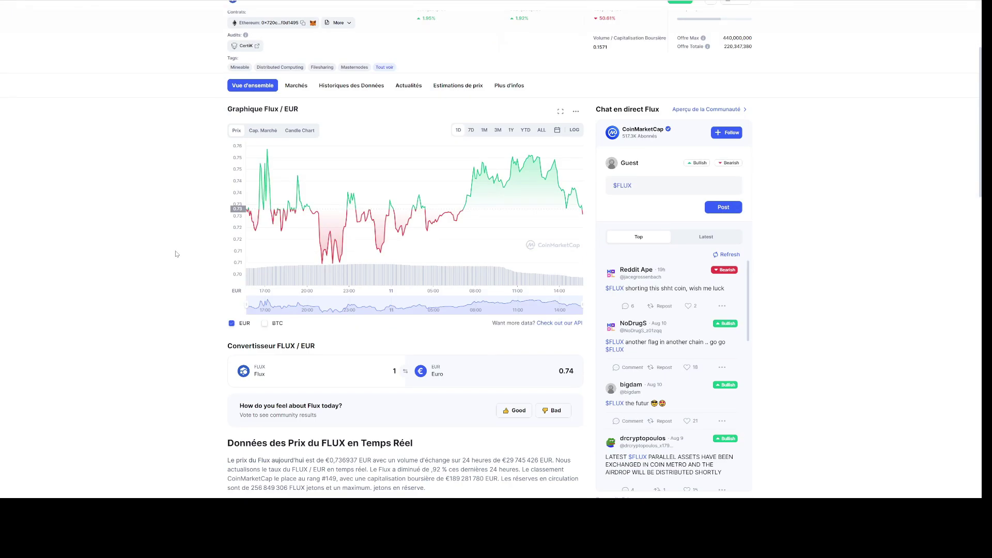
click(471, 132)
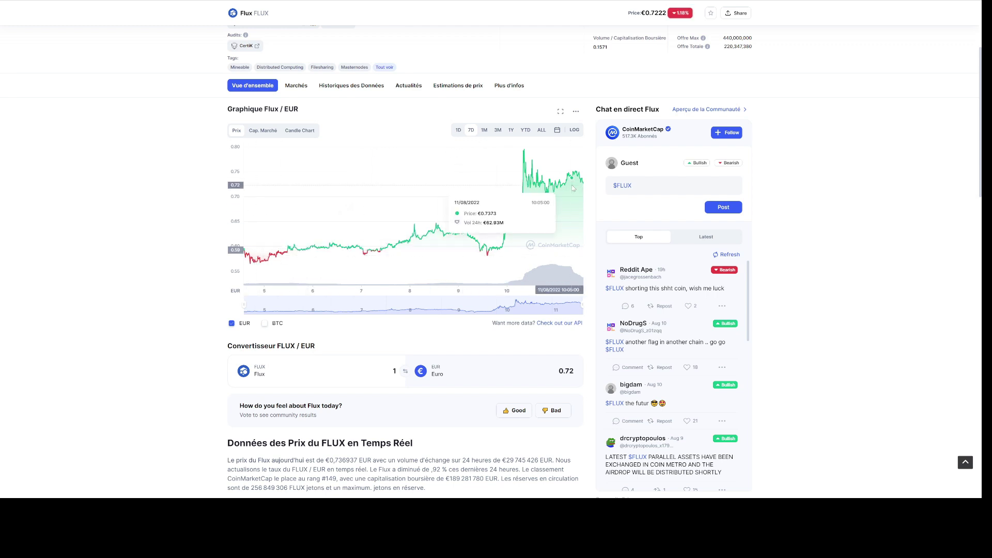
Review Flux's recent price movement, market statistics and price history.
scroll(574, 188, up, 3)
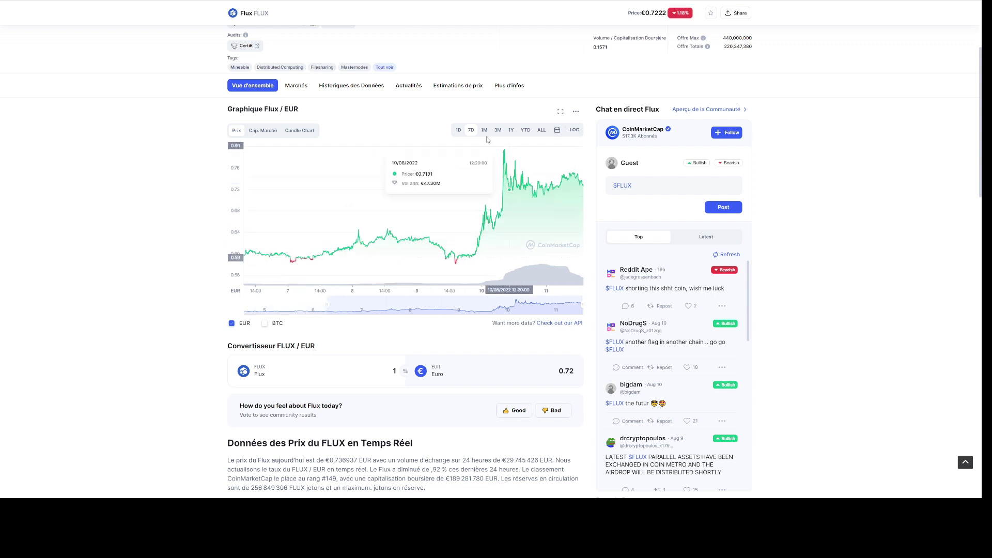
scroll(483, 125, up, 3)
scroll(362, 341, down, 2)
scroll(138, 338, down, 5)
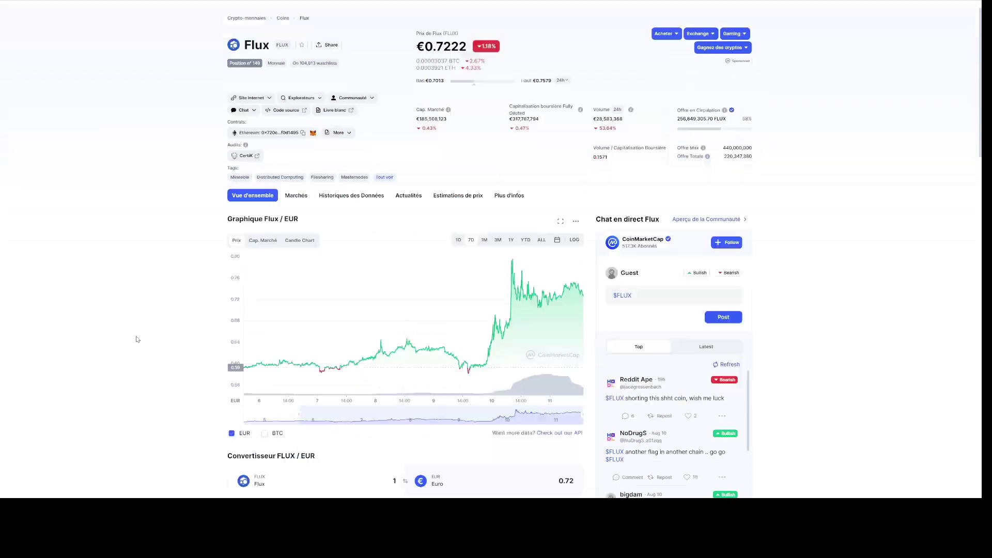
scroll(108, 313, down, 5)
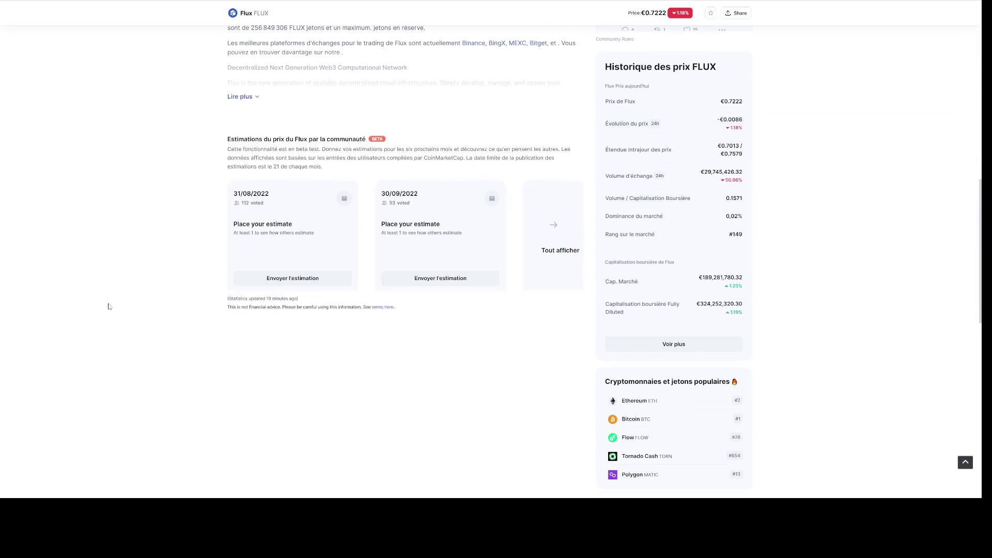
scroll(109, 307, up, 10)
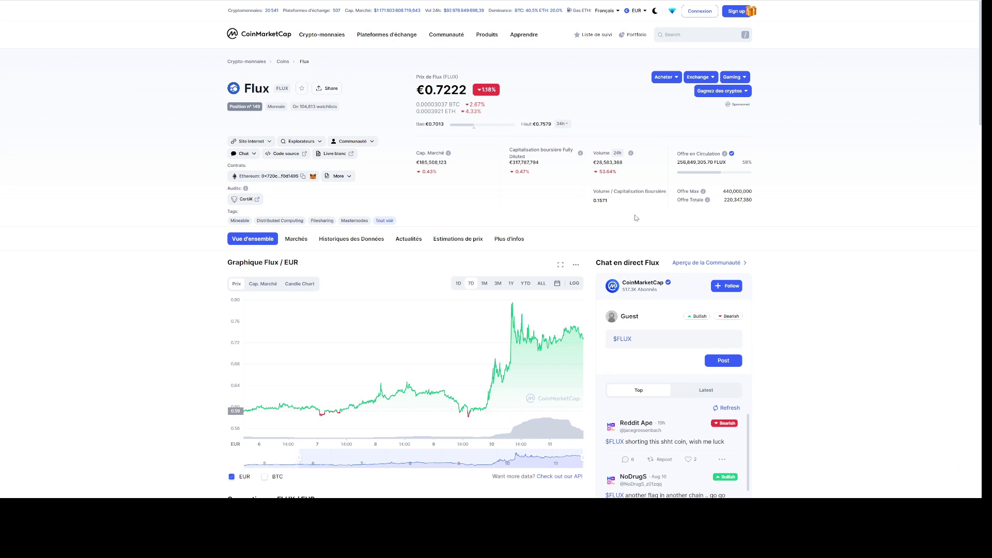
Show the full list of Flux markets and check which exchanges trade the coin.
click(296, 239)
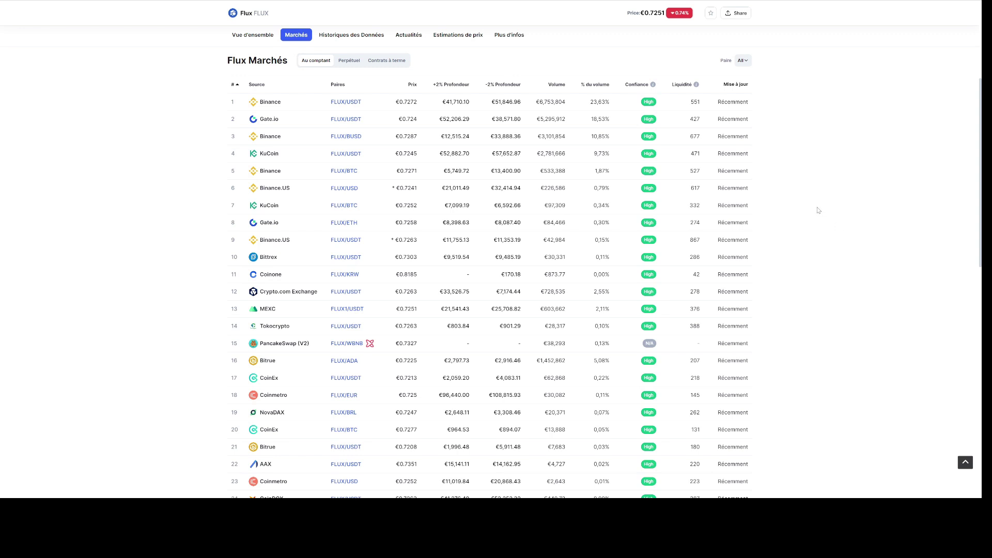
scroll(819, 210, up, 2)
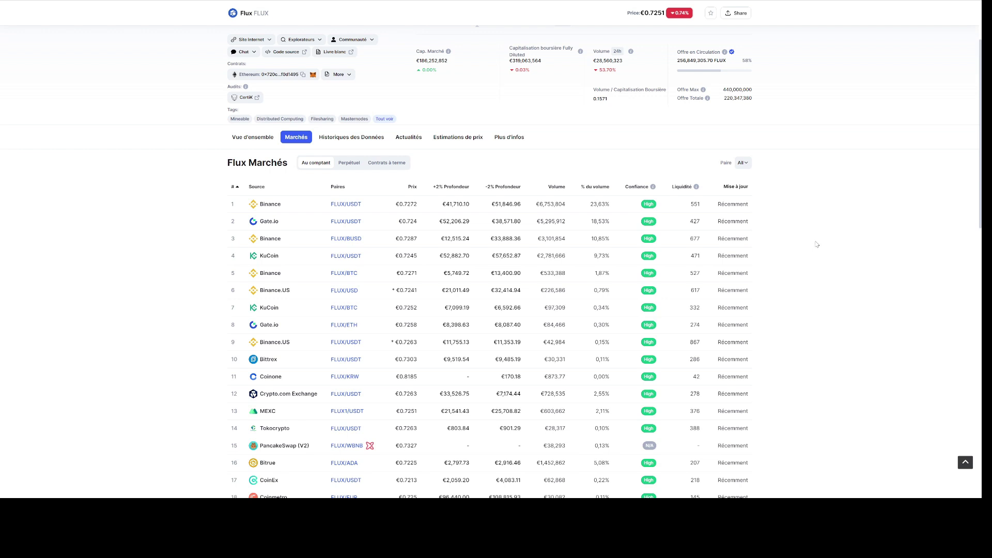
scroll(817, 244, up, 2)
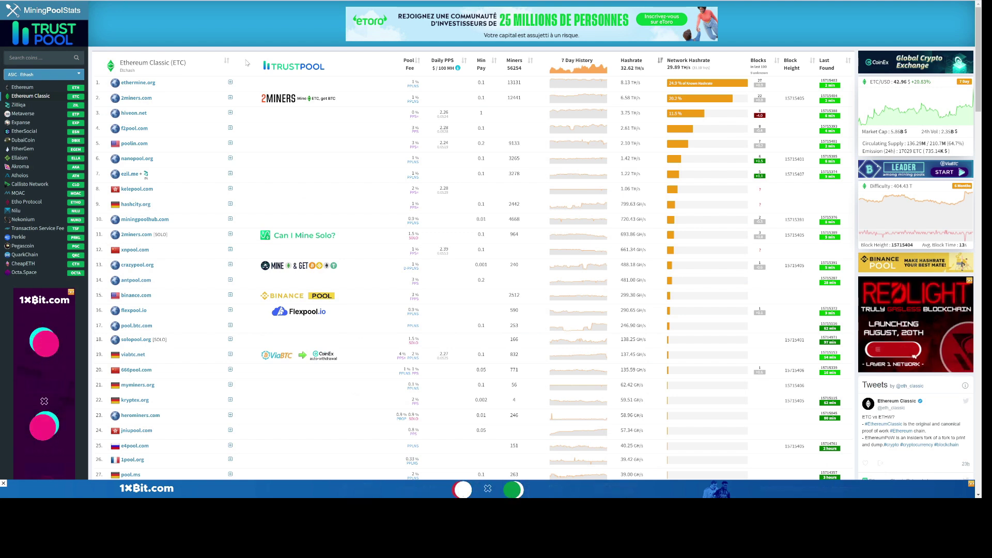
Look at the Ethereum Classic pools on MiningPoolStats, and compare the coins, pool fees and payout thresholds on Cruxpool.
click(41, 57)
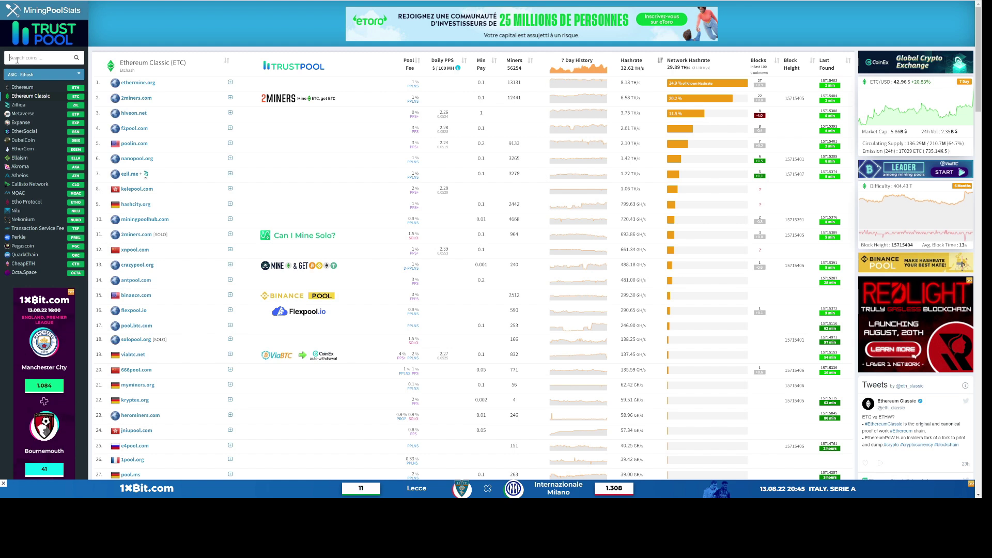
click(215, 35)
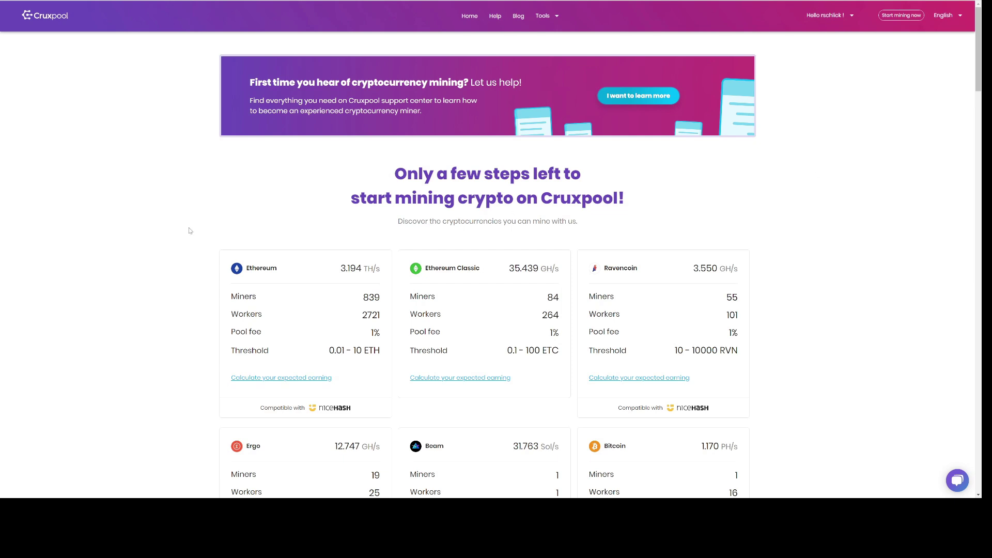
scroll(190, 231, down, 2)
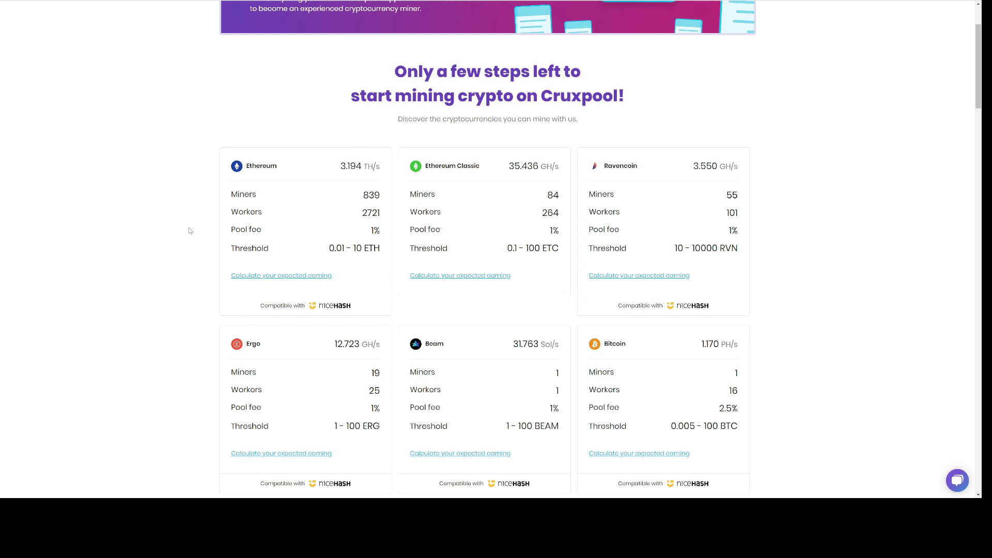
scroll(189, 231, down, 2)
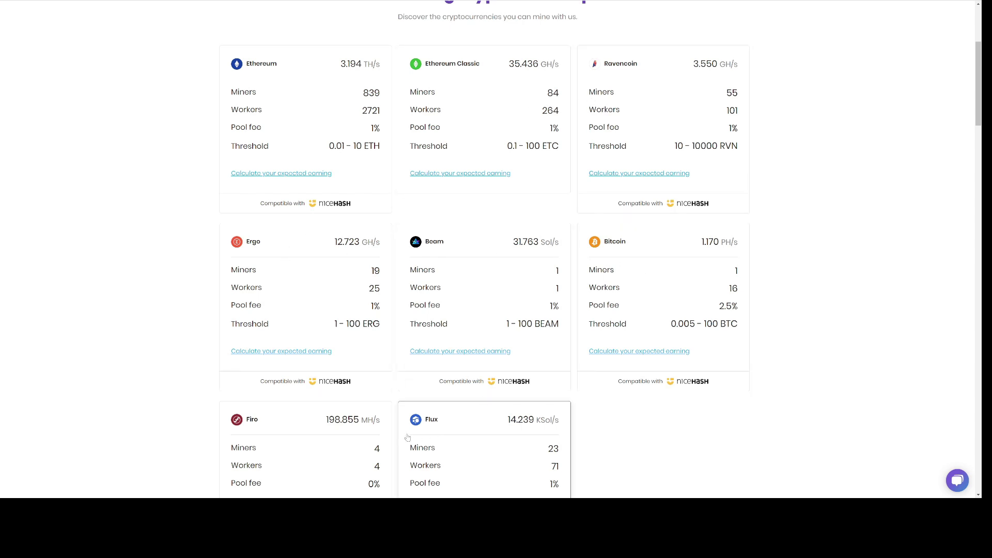
scroll(470, 319, down, 3)
scroll(591, 346, up, 7)
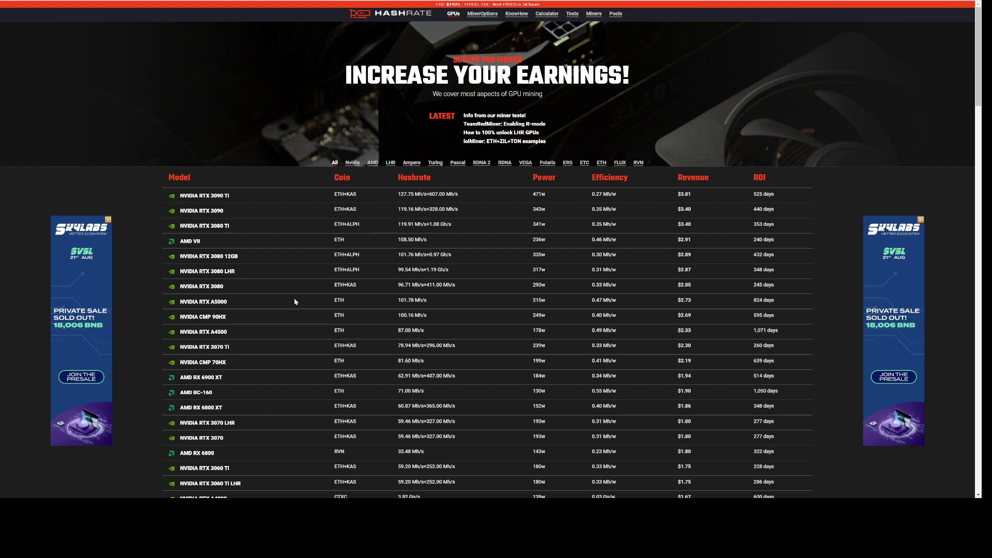
Compare the GPU models by hashrate, power and revenue on the Hashrate site, and open the RTX 3070 LHR page.
scroll(295, 302, down, 3)
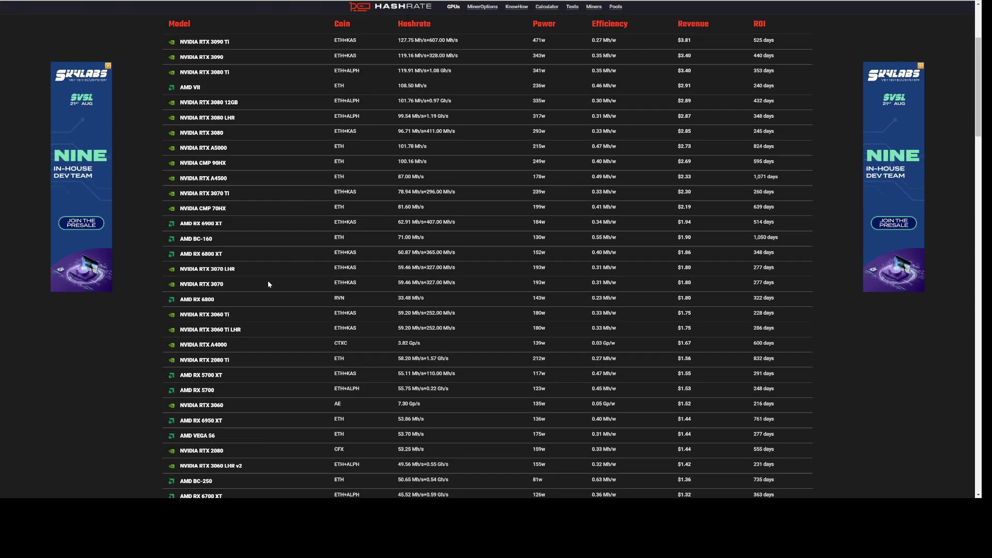
scroll(268, 282, down, 3)
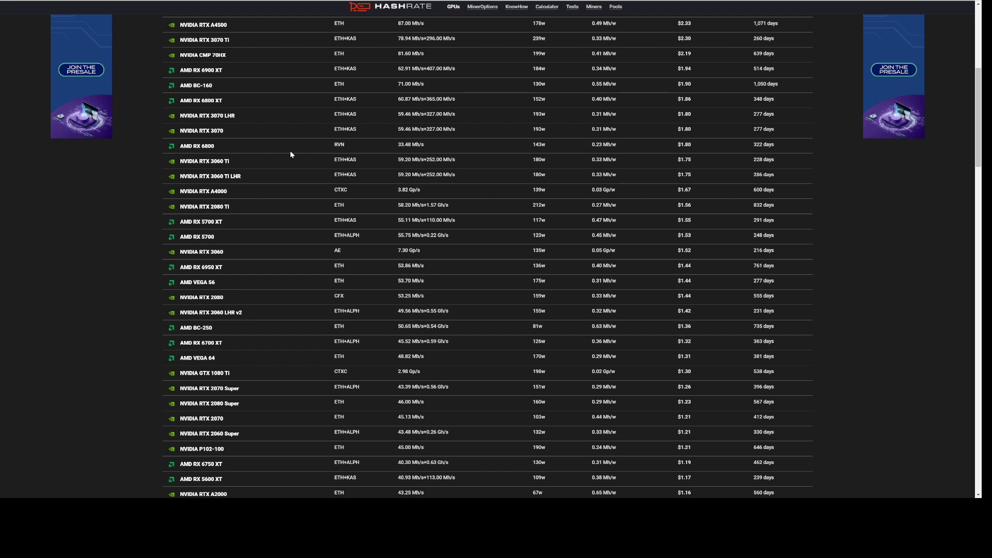
scroll(290, 152, down, 2)
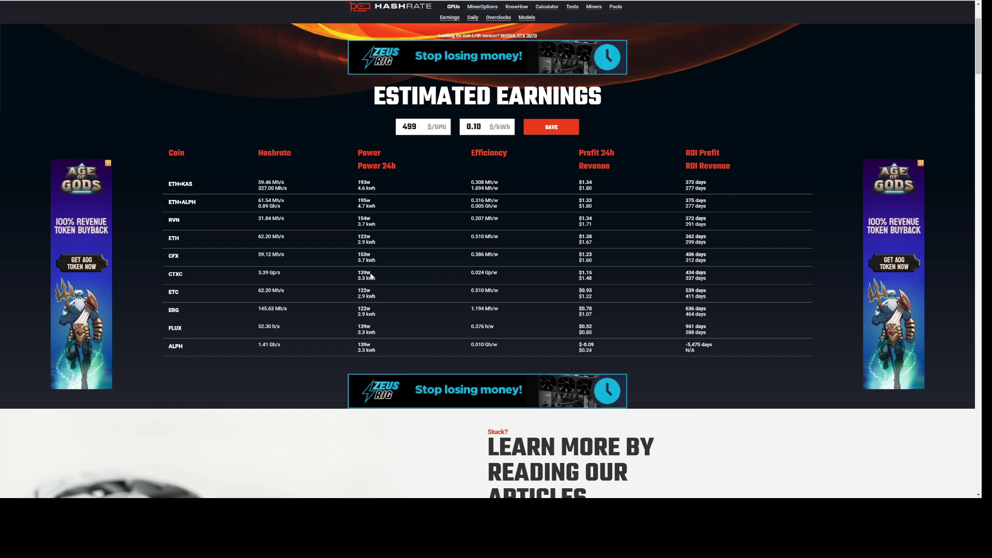
Review the RTX 3070 LHR's estimated earnings per coin and open the overclock settings for FLUX.
click(405, 127)
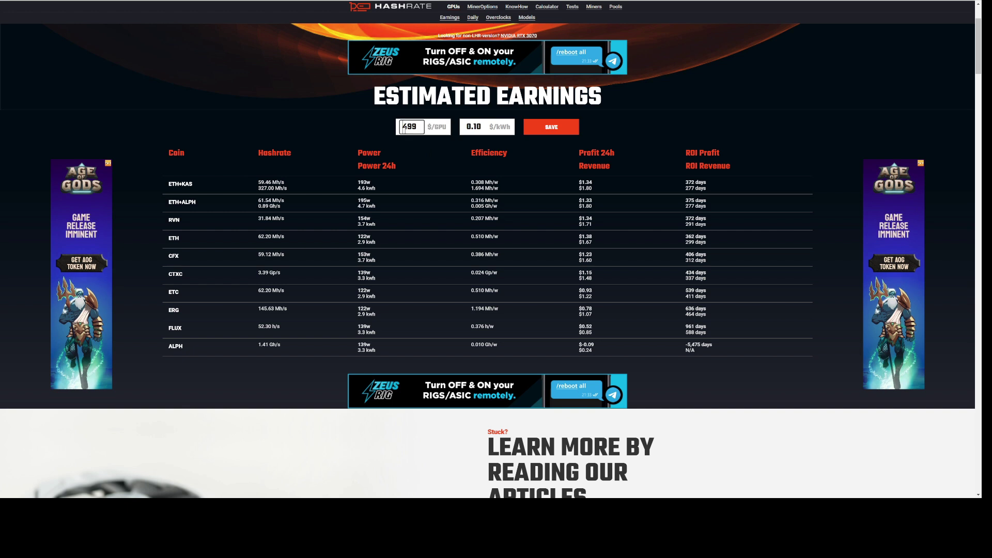
key(Tab)
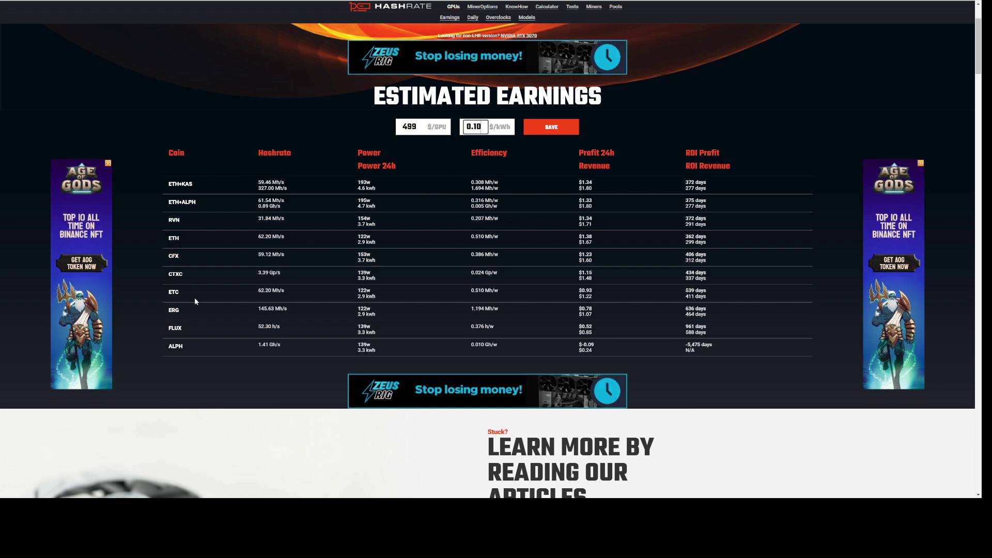
click(176, 329)
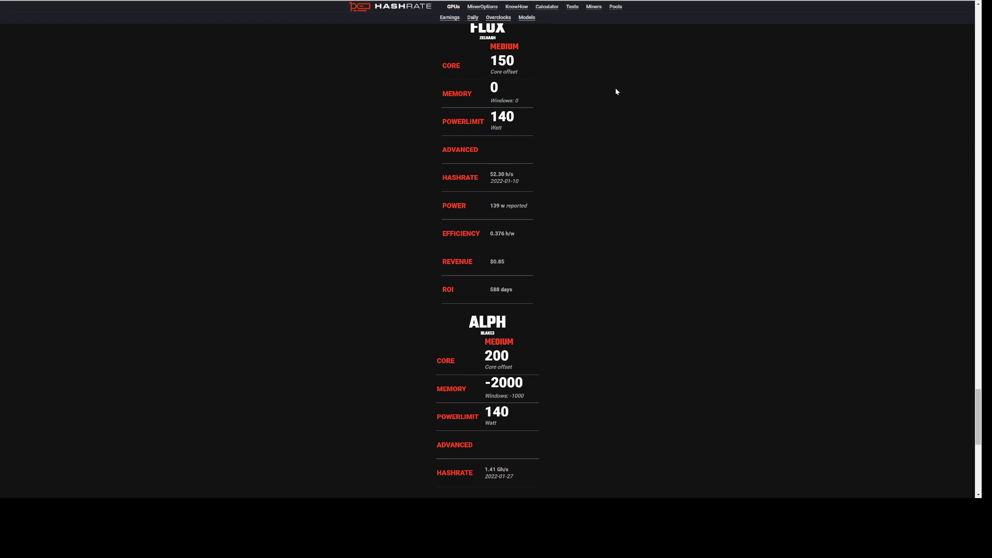
scroll(615, 92, up, 1)
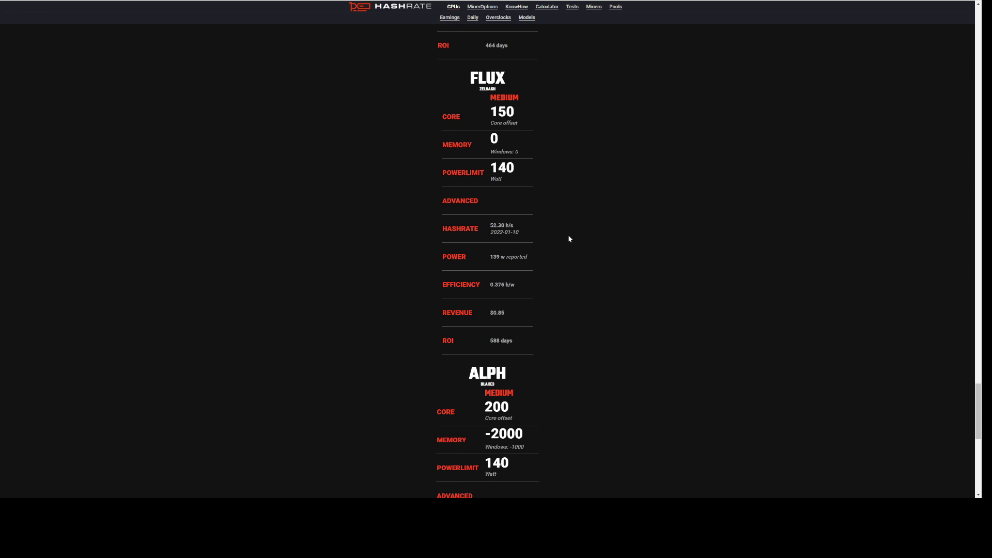
Examine the core offset, memory offset and hashrate given for FLUX on the RTX 3070 LHR.
drag(438, 114, 496, 113)
click(498, 115)
double_click(498, 115)
double_click(496, 138)
click(496, 139)
drag(490, 225, 514, 228)
click(514, 228)
drag(492, 225, 514, 227)
click(512, 223)
Examine the locked core clock and other overclock settings given for ERG on the RTX 3070 LHR.
scroll(563, 300, up, 8)
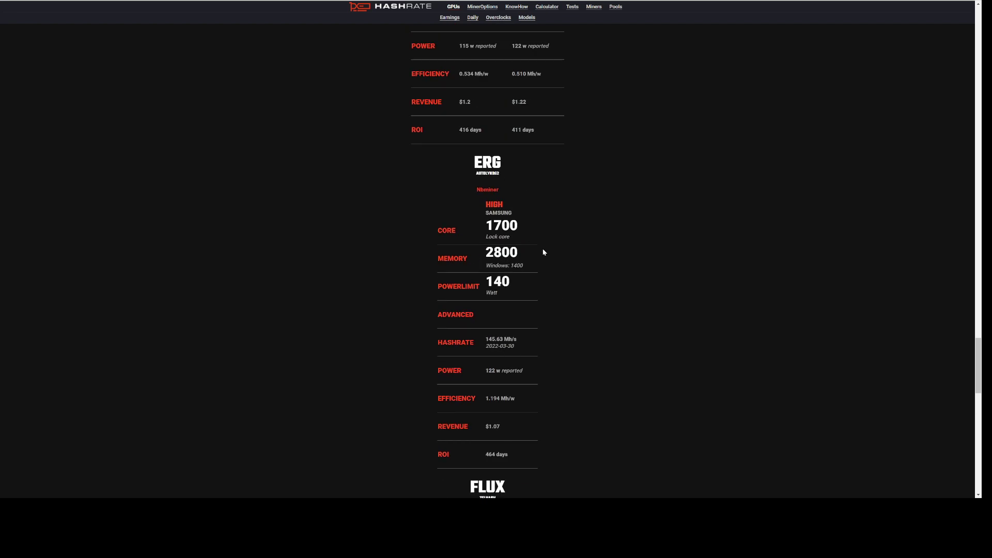
drag(483, 229, 508, 212)
click(518, 230)
click(509, 212)
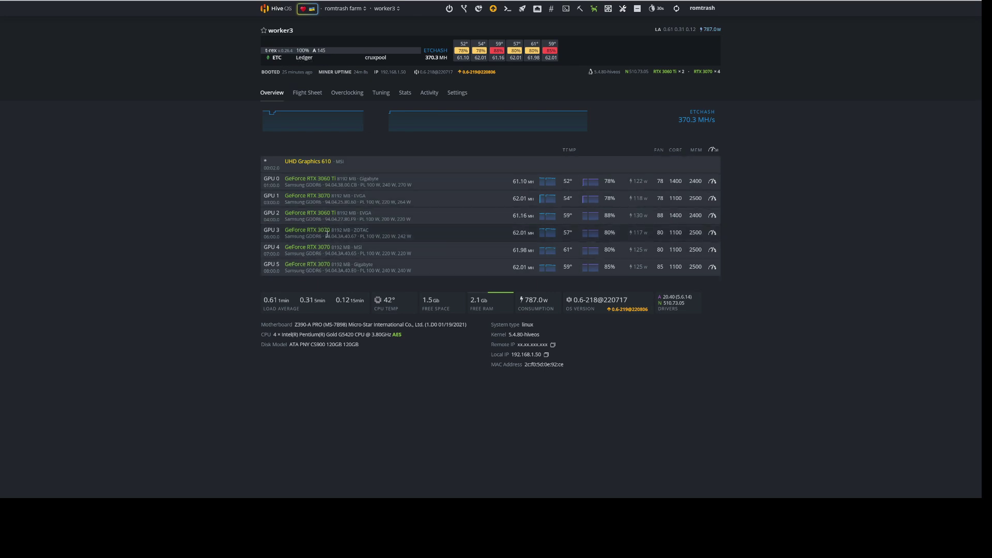
Inspect worker3's overclocking values, including the individual settings of GPU 0 and the settings shared by all cards.
click(356, 98)
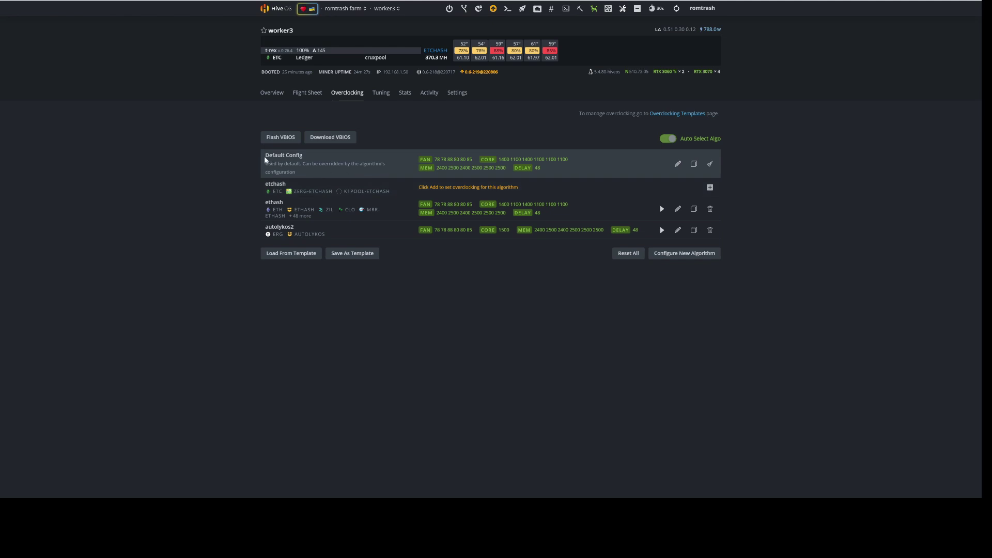
click(271, 94)
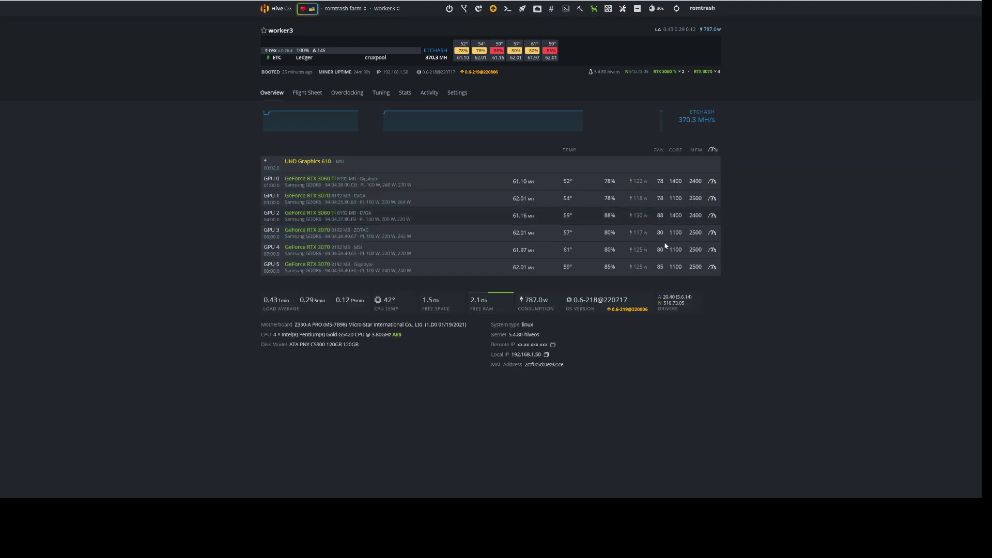
scroll(710, 157, down, 1)
click(713, 156)
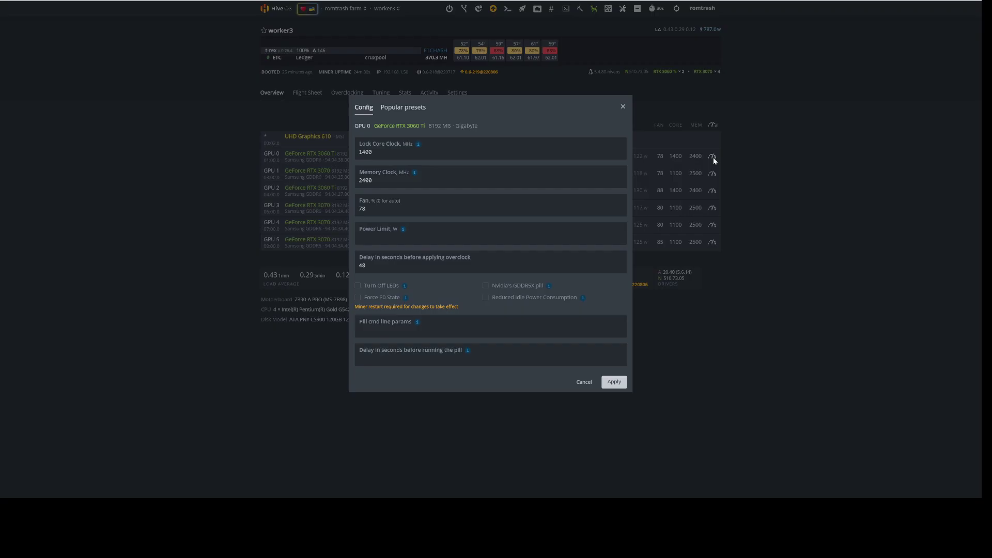
click(623, 107)
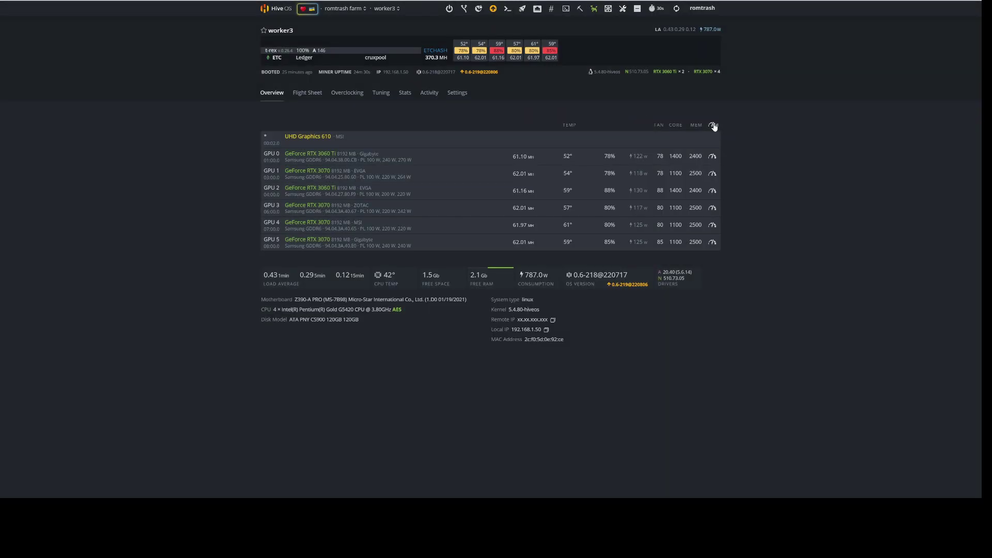
click(713, 126)
click(623, 105)
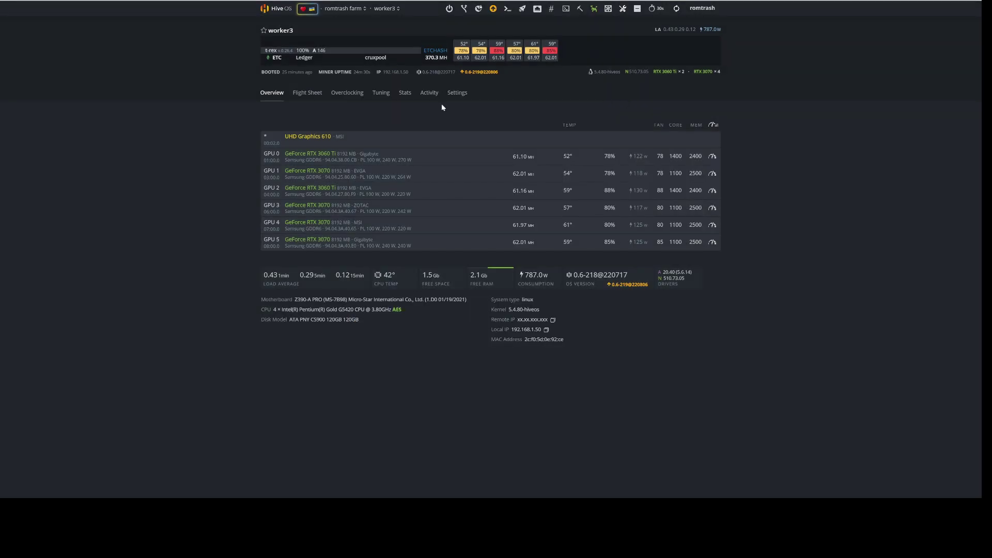
Review the default overclocking configuration of worker3 and close it without changes.
click(346, 94)
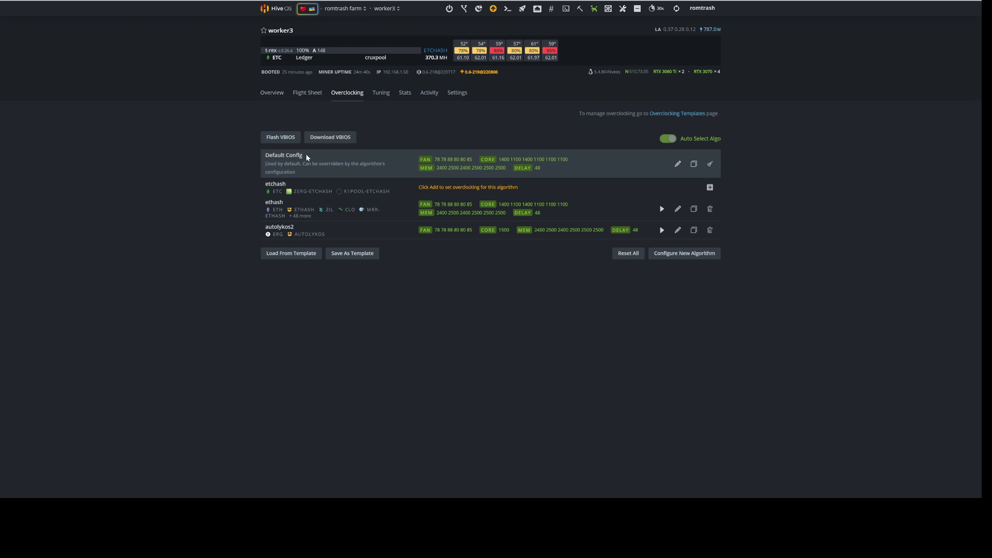
click(678, 164)
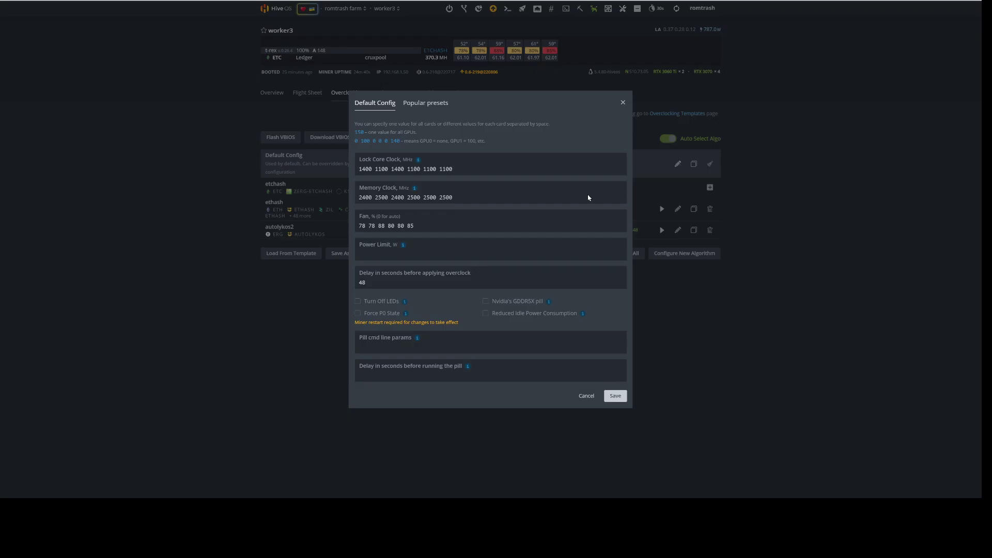
click(624, 102)
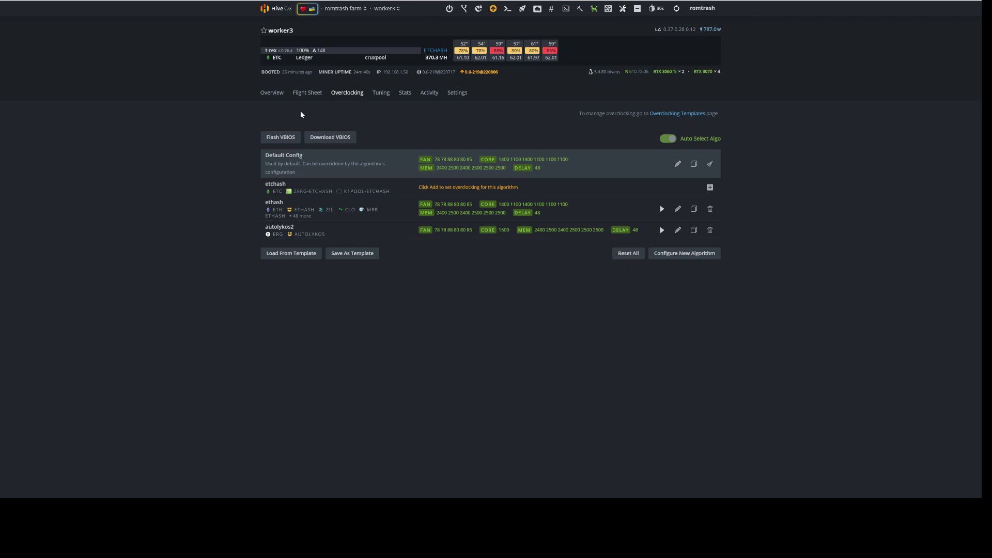
click(678, 138)
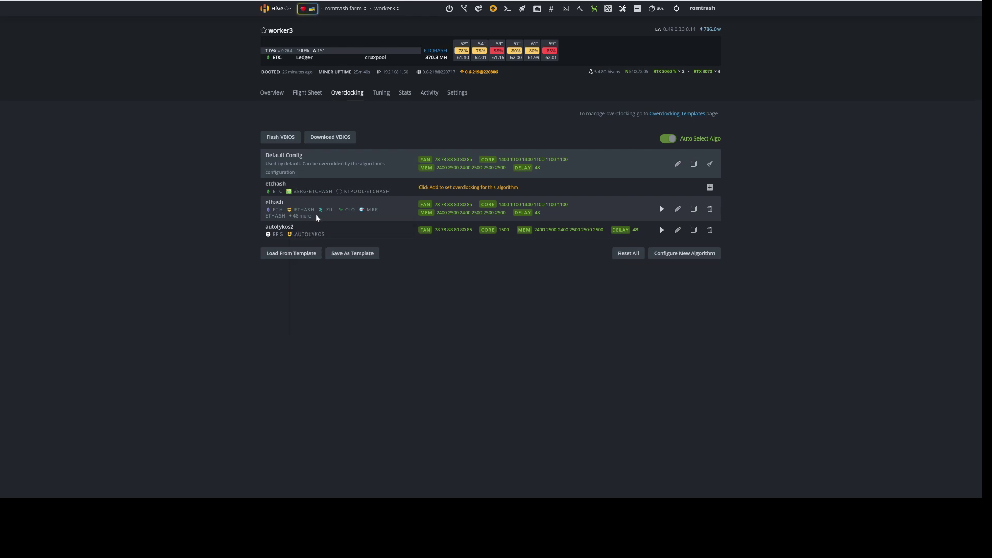
Copy the ethash overclocking profile to the etchash algorithm and save it.
click(695, 210)
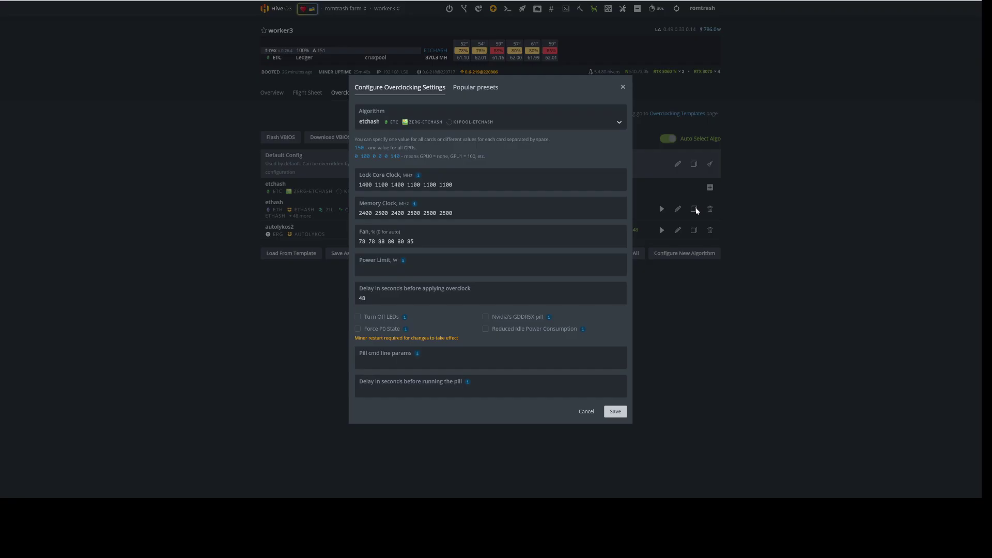
click(366, 123)
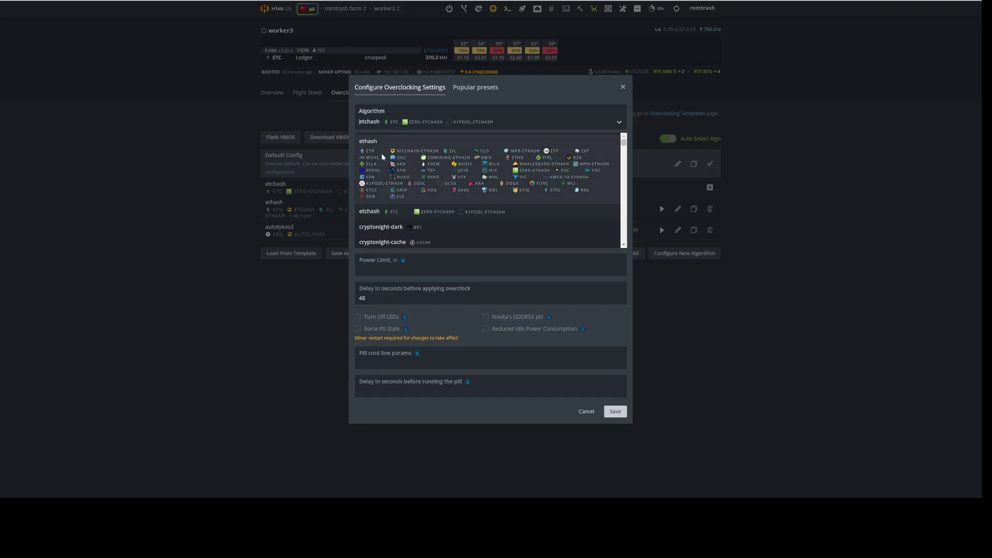
click(378, 123)
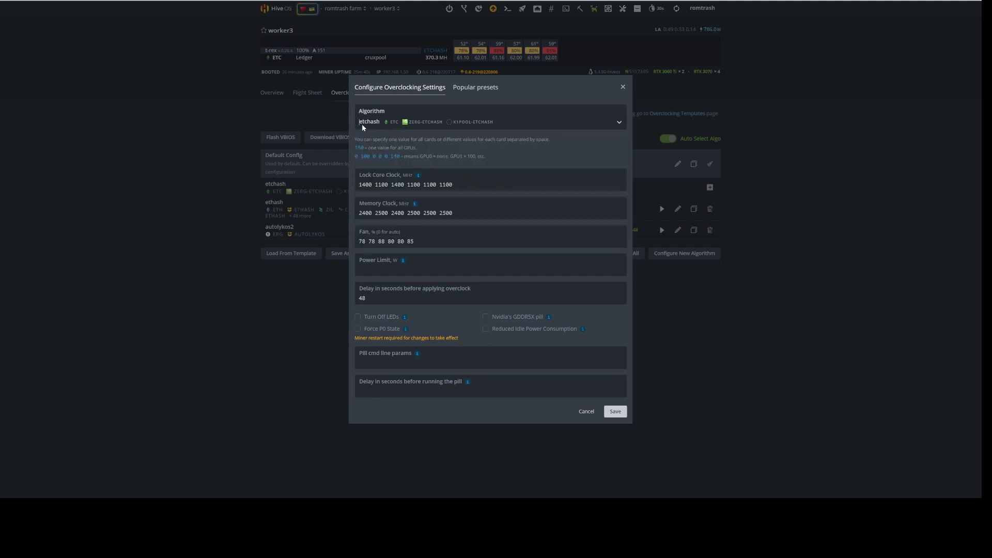
click(615, 412)
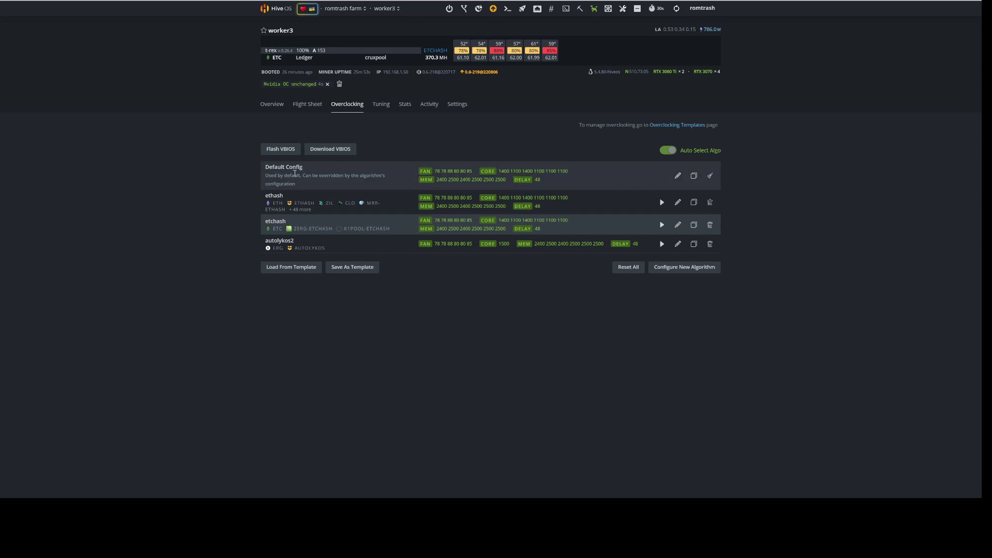
Duplicate the default overclocking configuration and assign the copy to the equihash 125/4 algorithm used by FLUX.
click(694, 176)
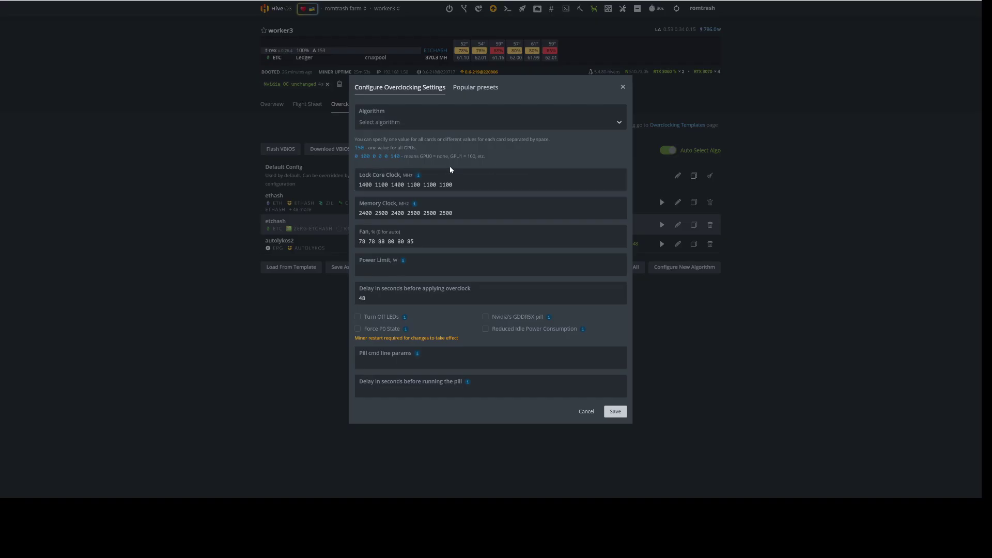
click(389, 125)
click(392, 123)
click(392, 122)
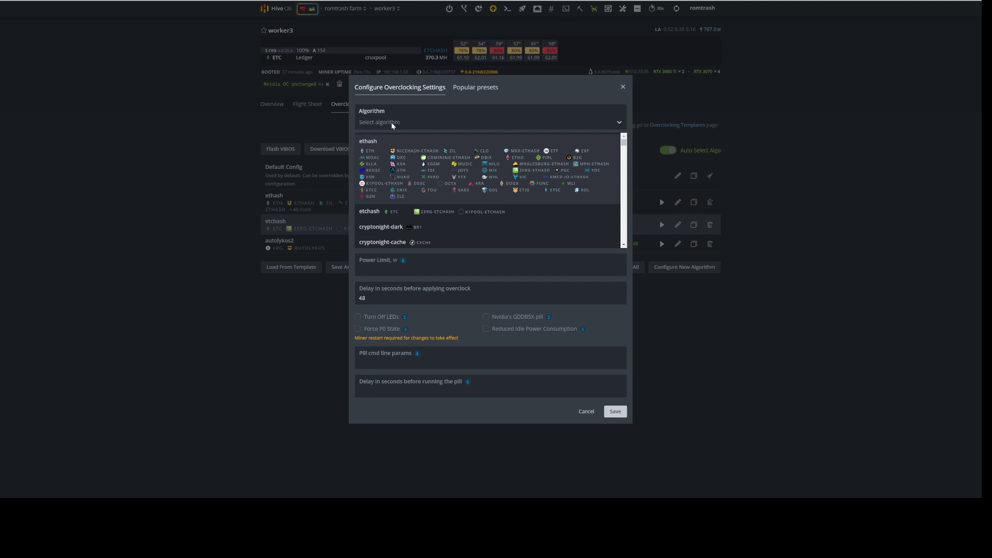
text(equihash)
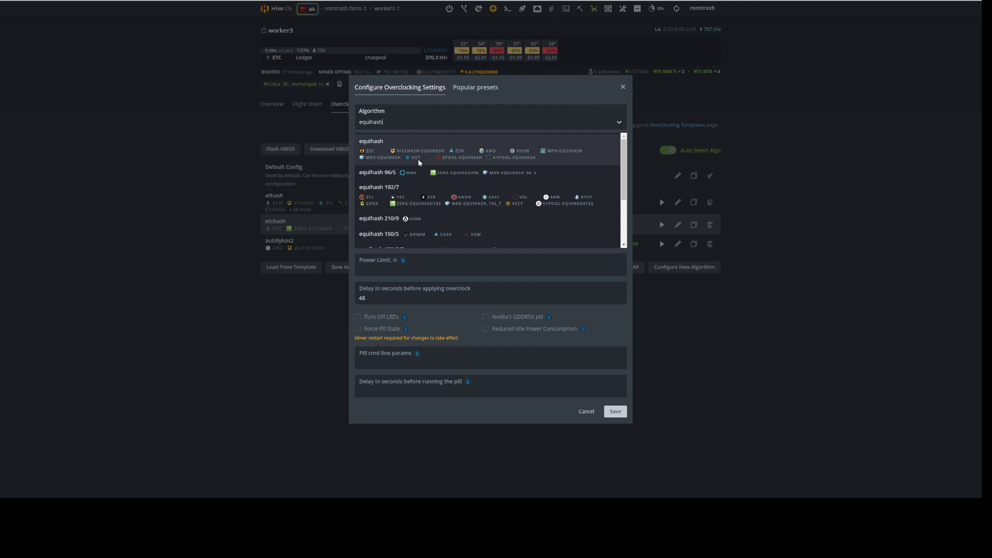
scroll(415, 172, down, 2)
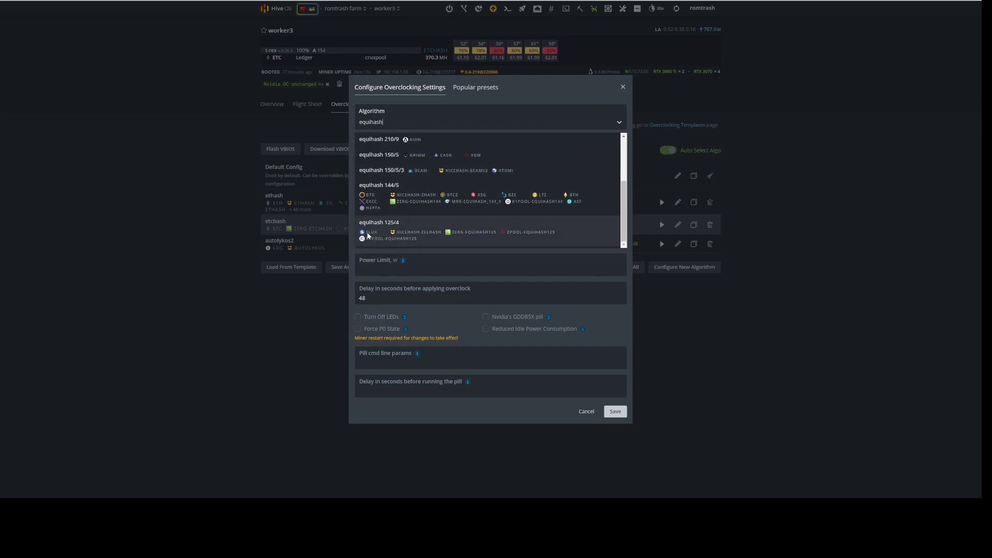
click(386, 231)
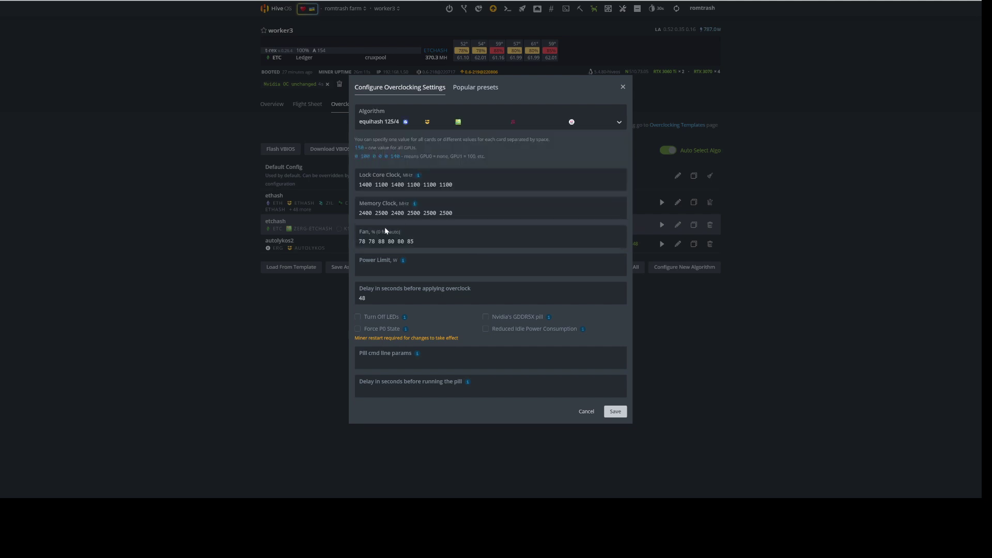
Set the core clock offset to 150 MHz and the memory clock to 0 in the equihash 125/4 profile.
click(400, 187)
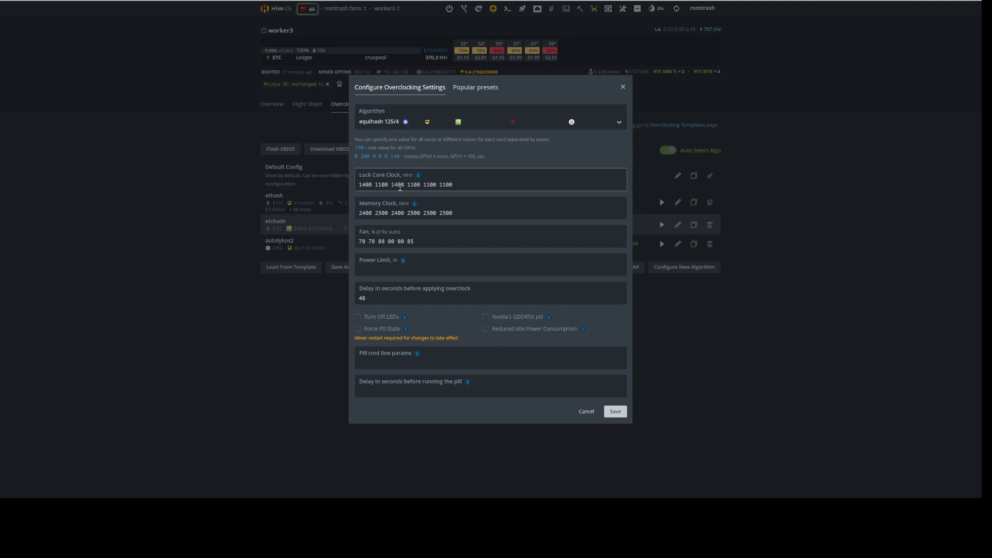
drag(455, 185, 369, 188)
click(369, 188)
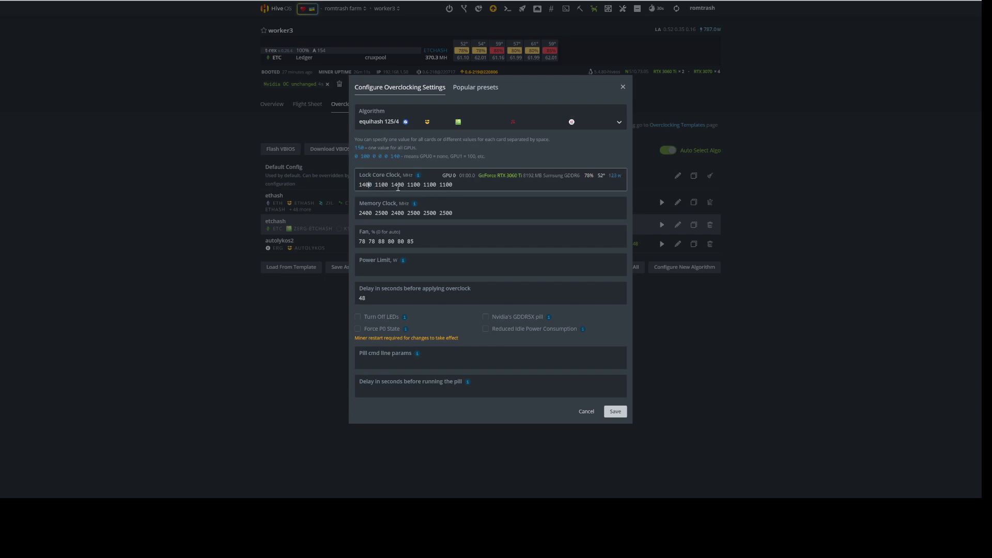
drag(453, 185, 366, 189)
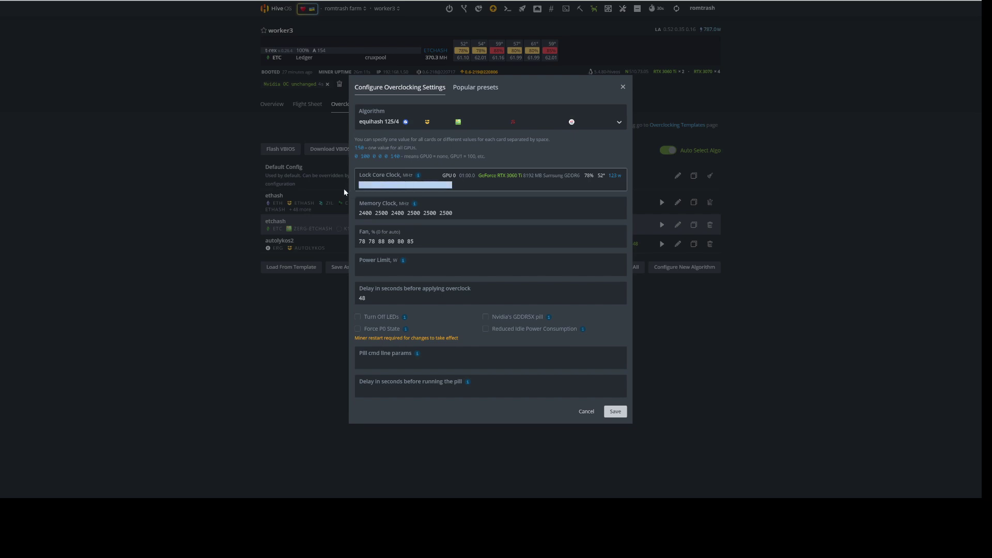
text(15)
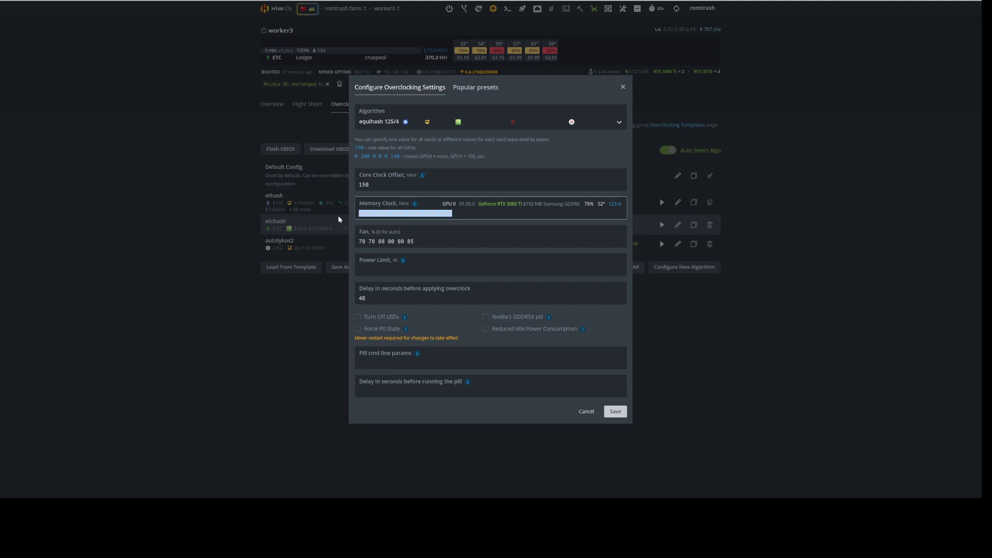
text(0)
Set the power limit to 140 W for all GPUs and save the equihash 125/4 profile.
click(376, 247)
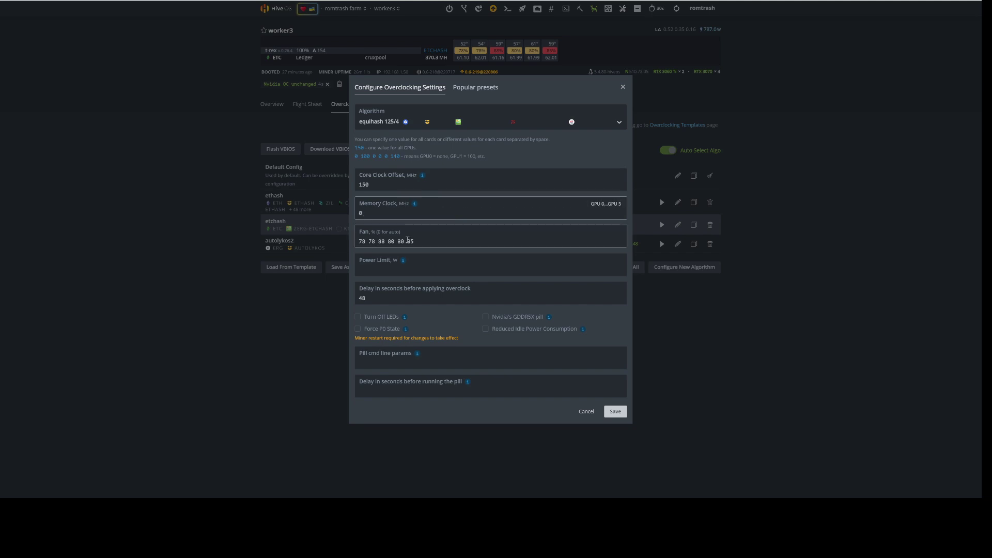
click(370, 269)
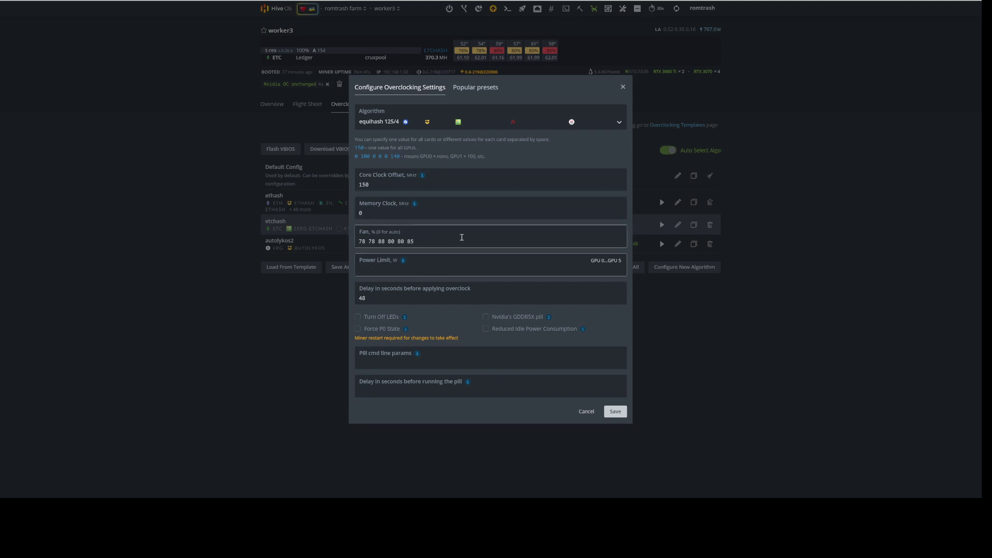
text(140)
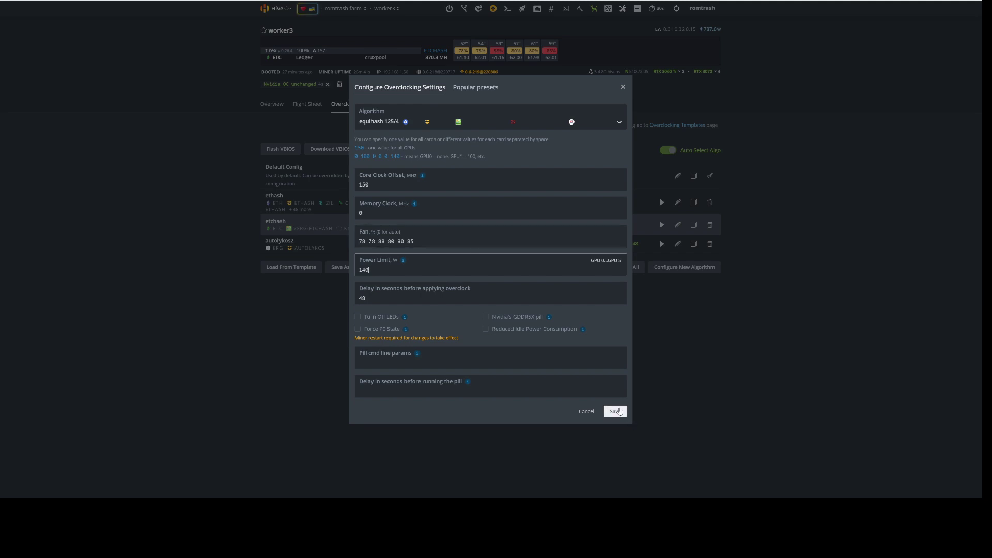
click(618, 412)
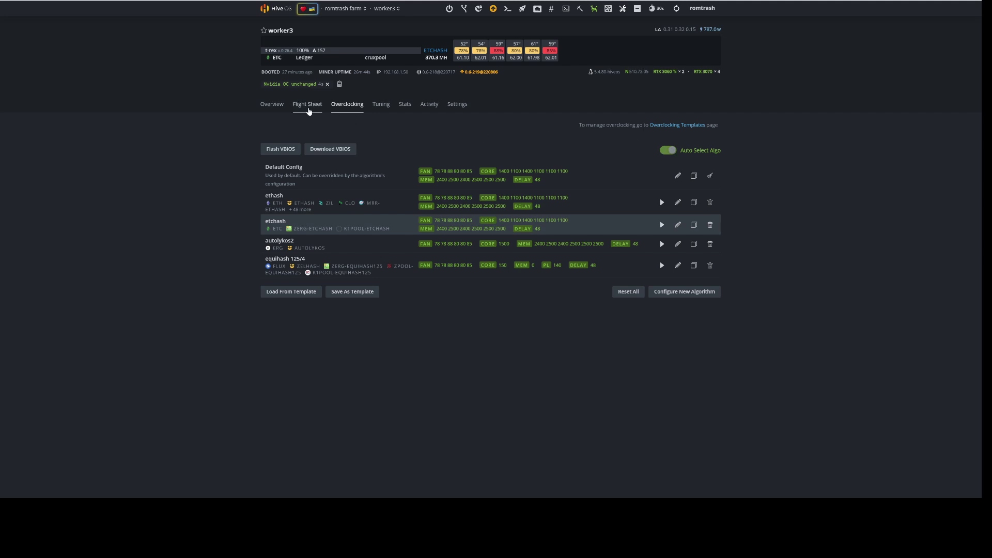
Look over worker3's flight sheets, GPU overview and list of overclocking profiles.
click(308, 108)
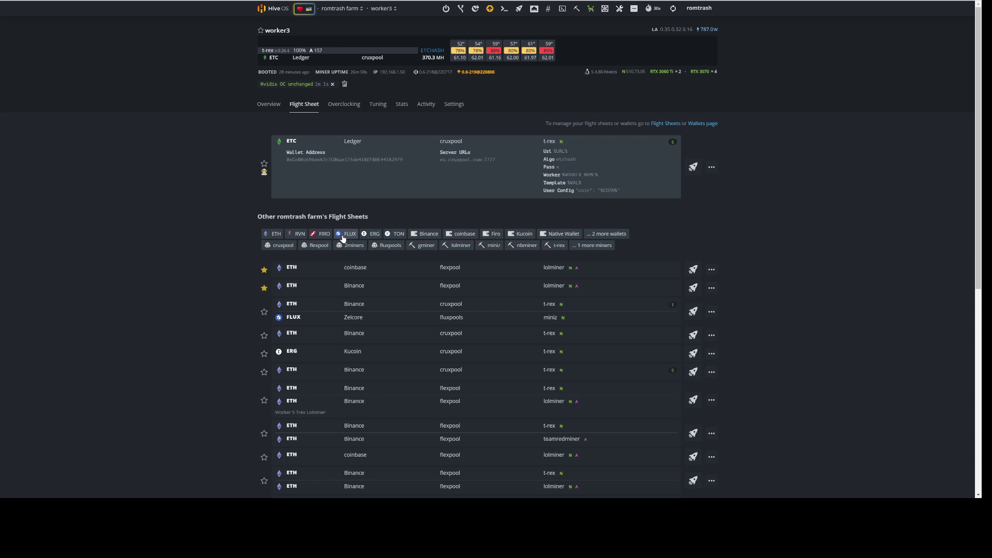
click(272, 103)
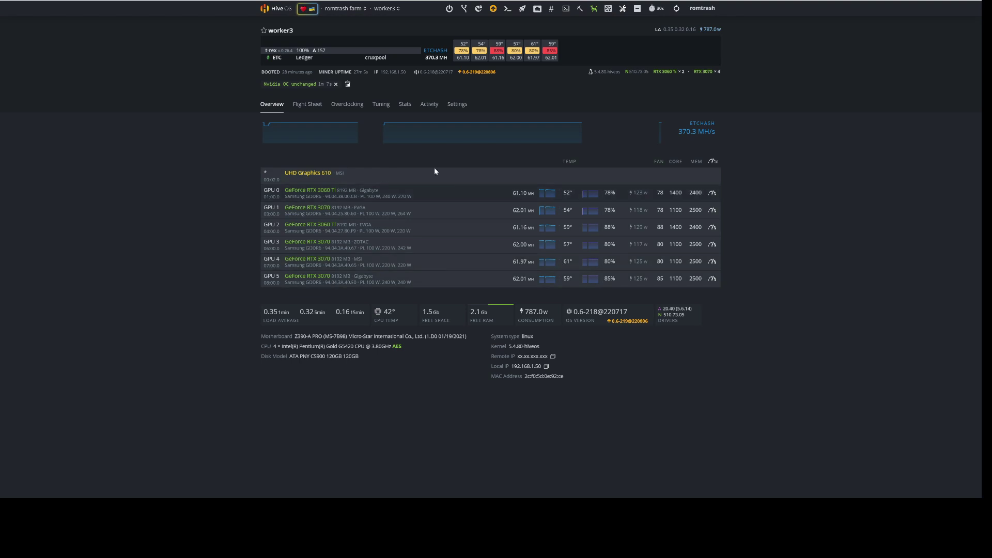
click(346, 105)
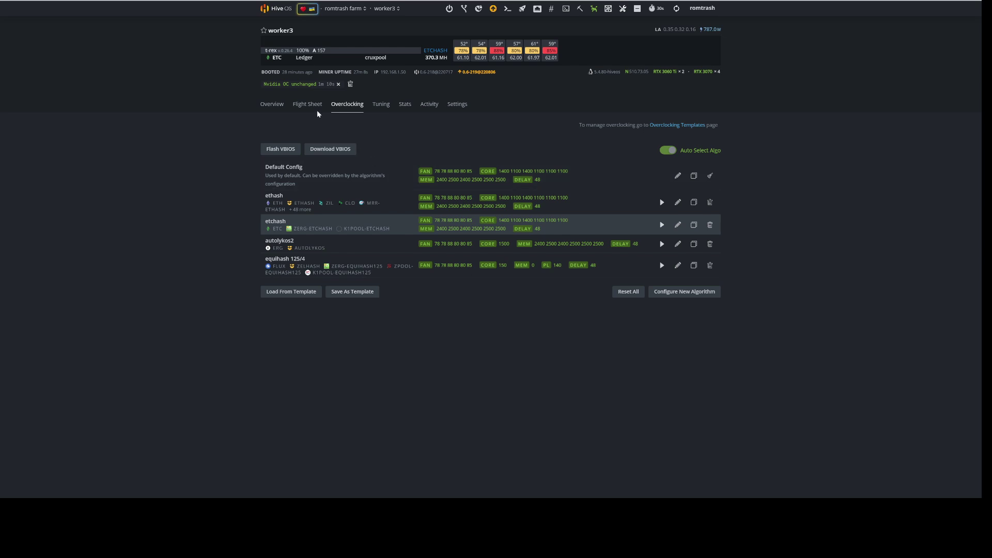
click(279, 105)
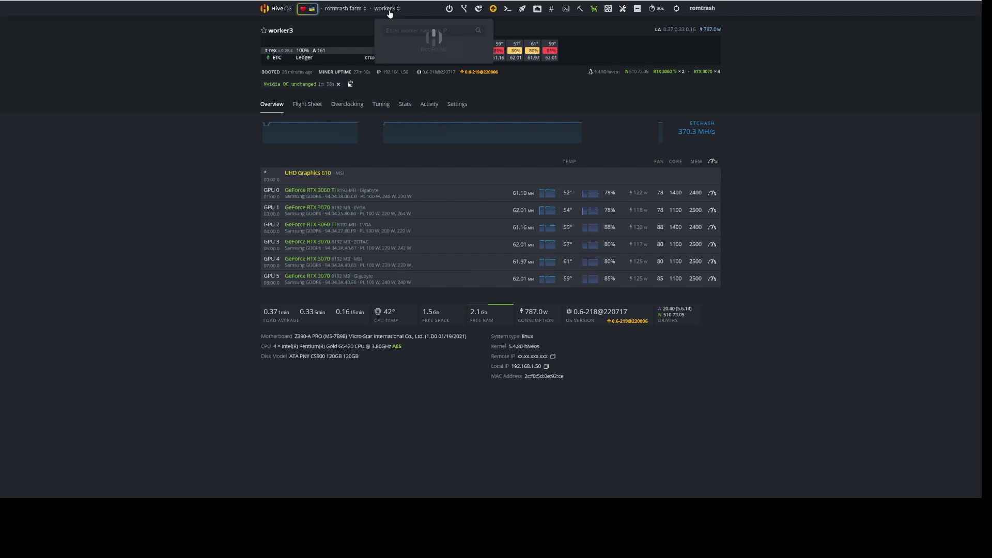
Go from worker3 to its own farm and view the farm's list of coin wallets.
click(359, 9)
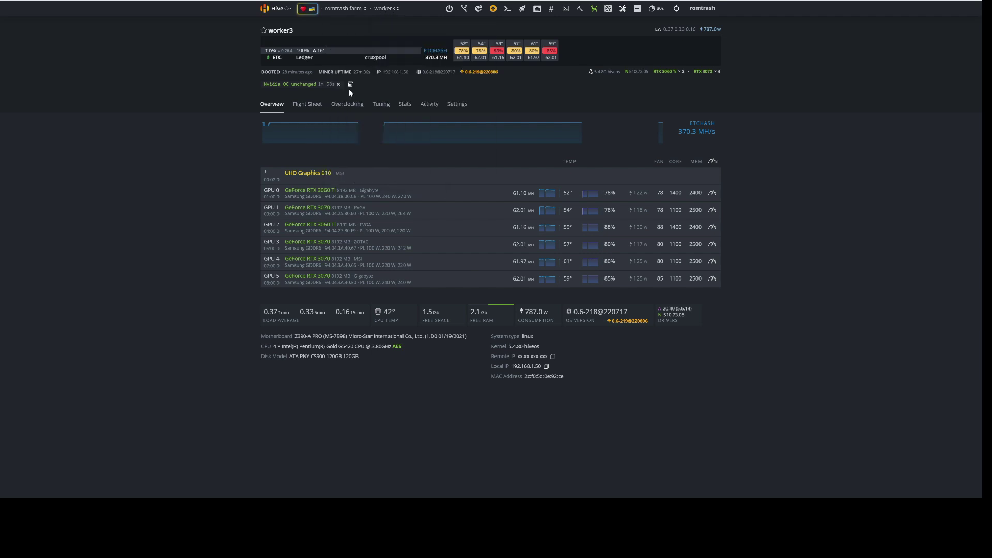
mouse_move(345, 11)
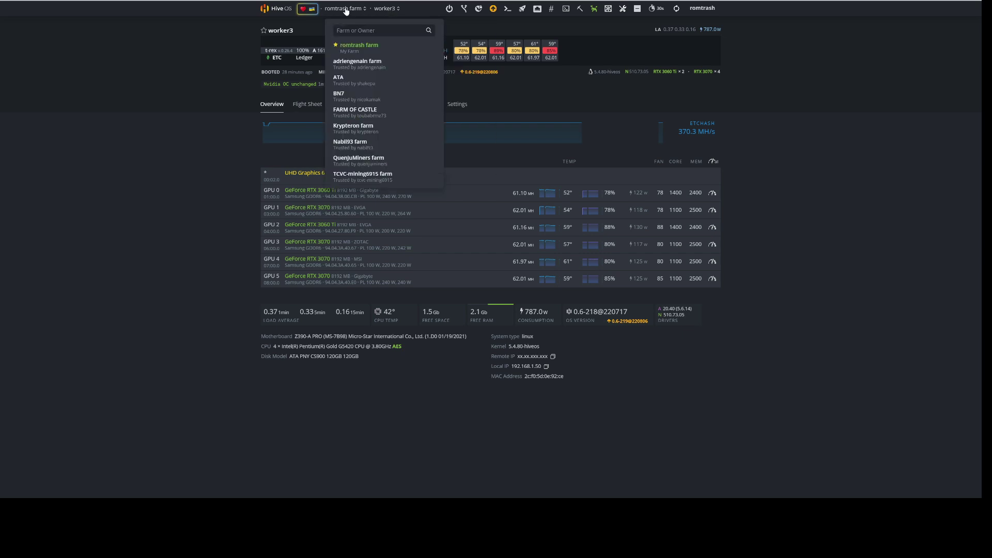
click(362, 46)
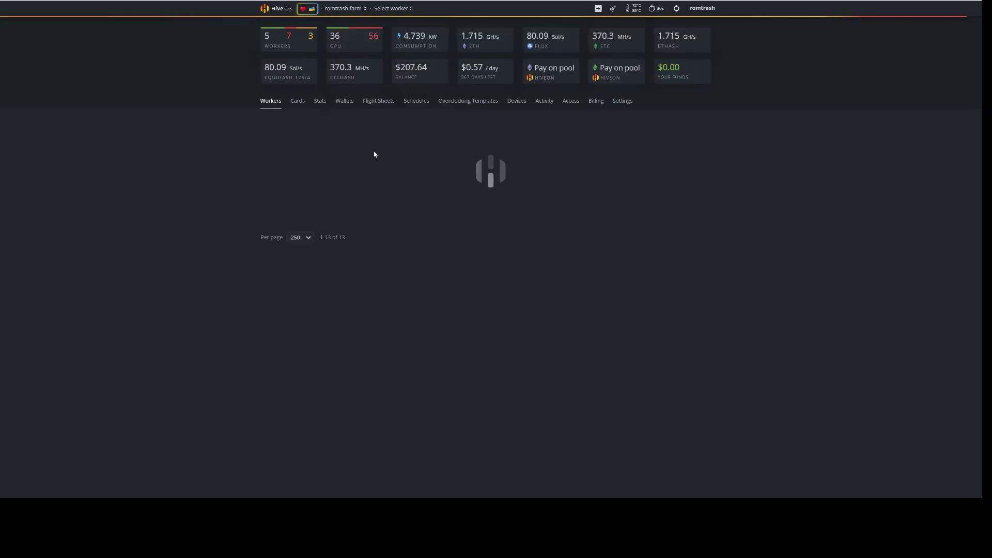
click(344, 102)
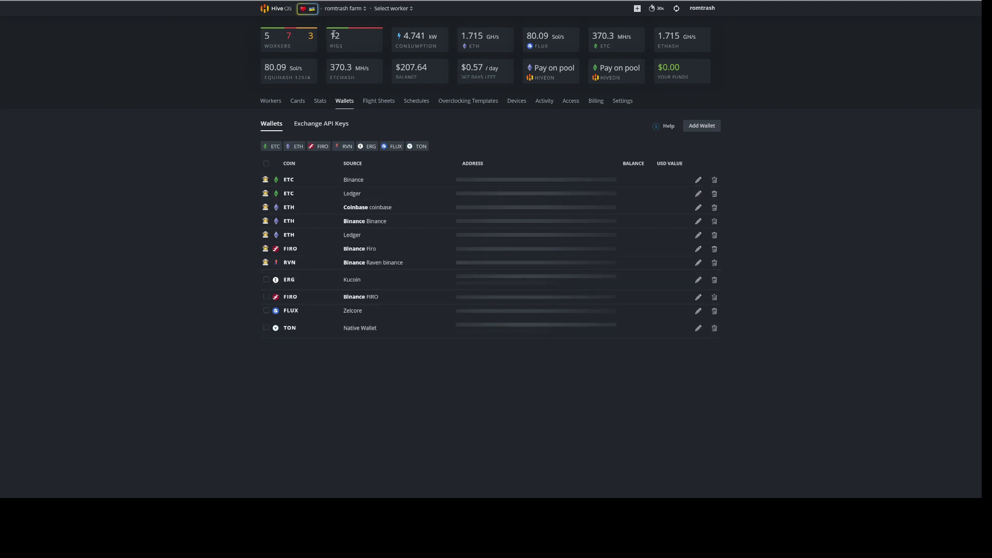
click(337, 9)
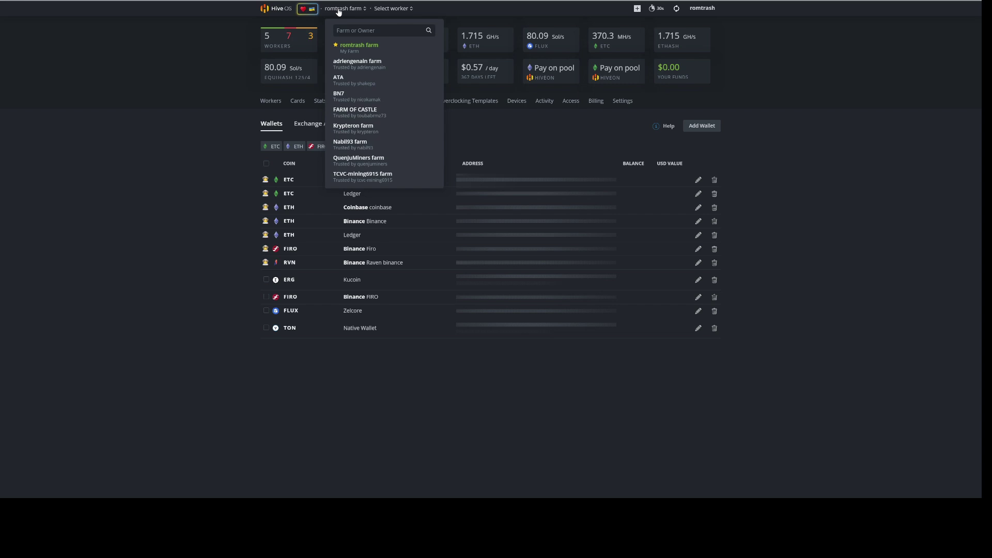
Open worker3 and view its overclocking profiles and its list of flight sheets.
click(394, 9)
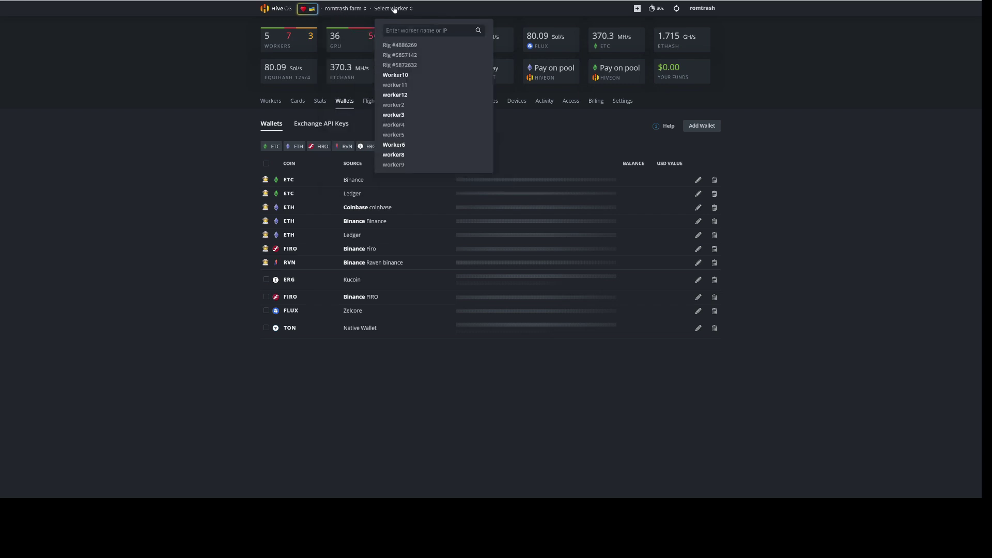
click(399, 114)
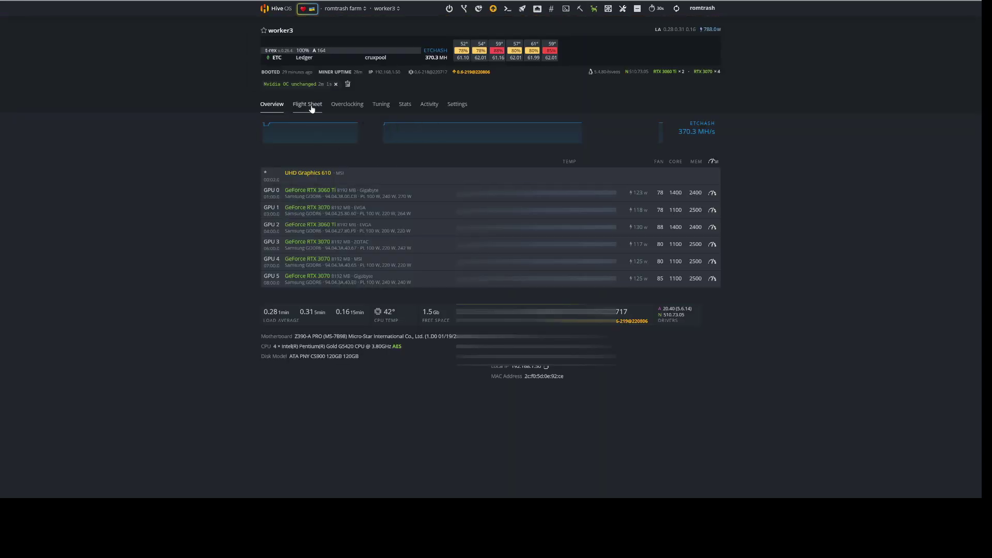
click(347, 104)
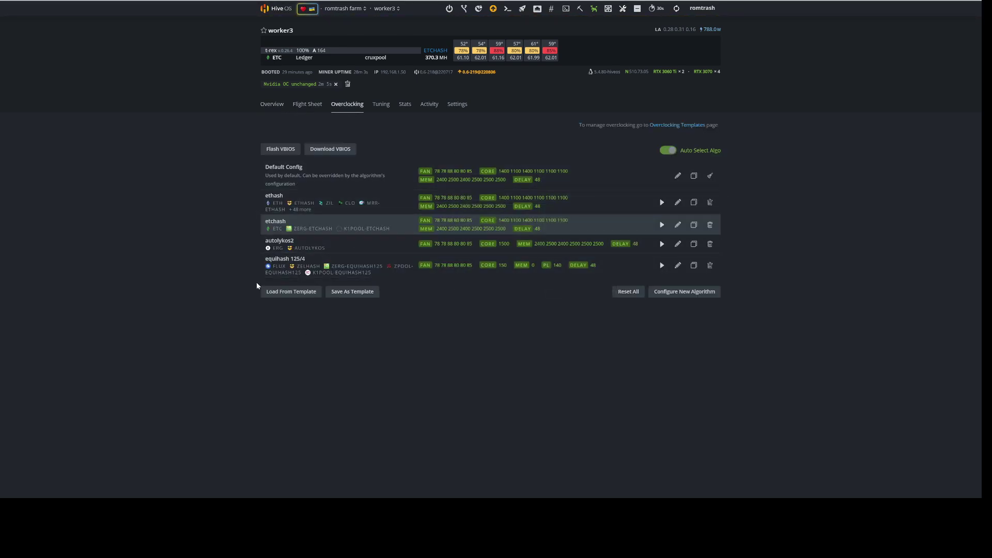
click(303, 105)
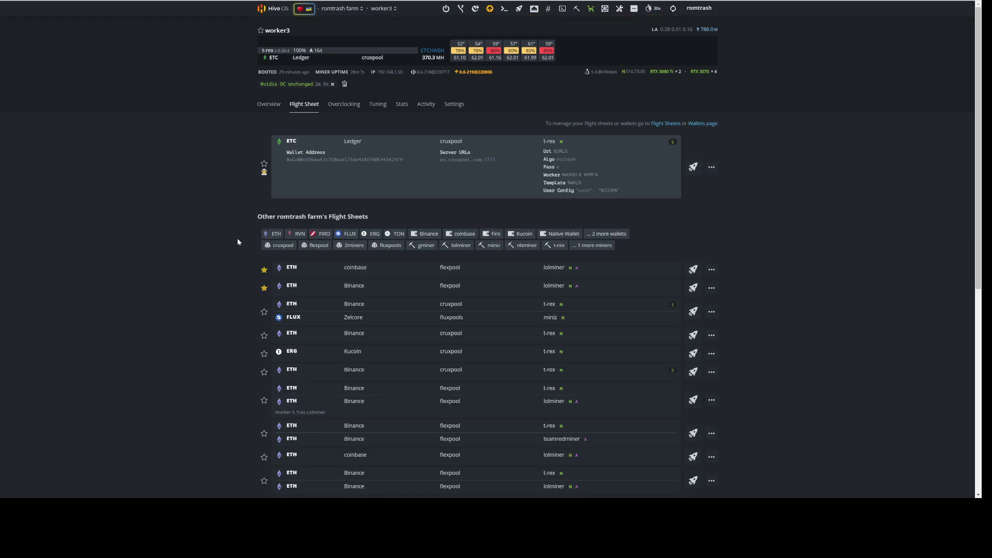
Check worker3's available flight sheets, including those for FLUX, and go to the farm's flight sheet management page.
scroll(501, 245, down, 7)
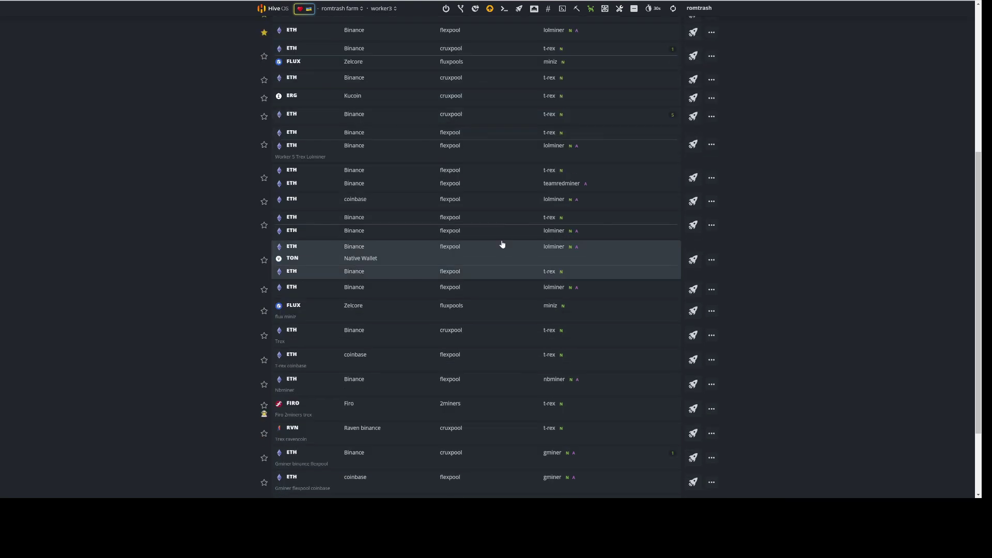
scroll(501, 244, up, 7)
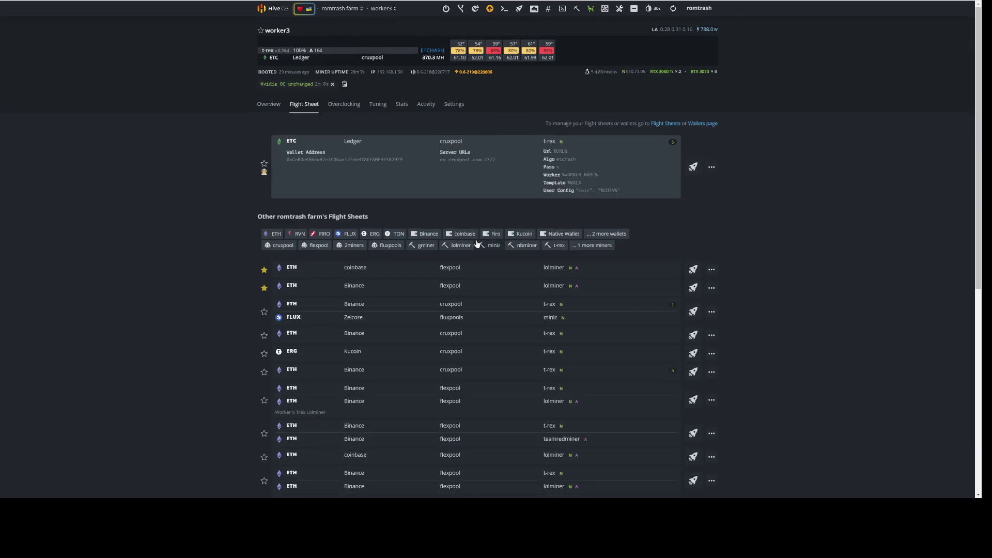
scroll(354, 333, down, 5)
scroll(354, 334, up, 5)
click(346, 235)
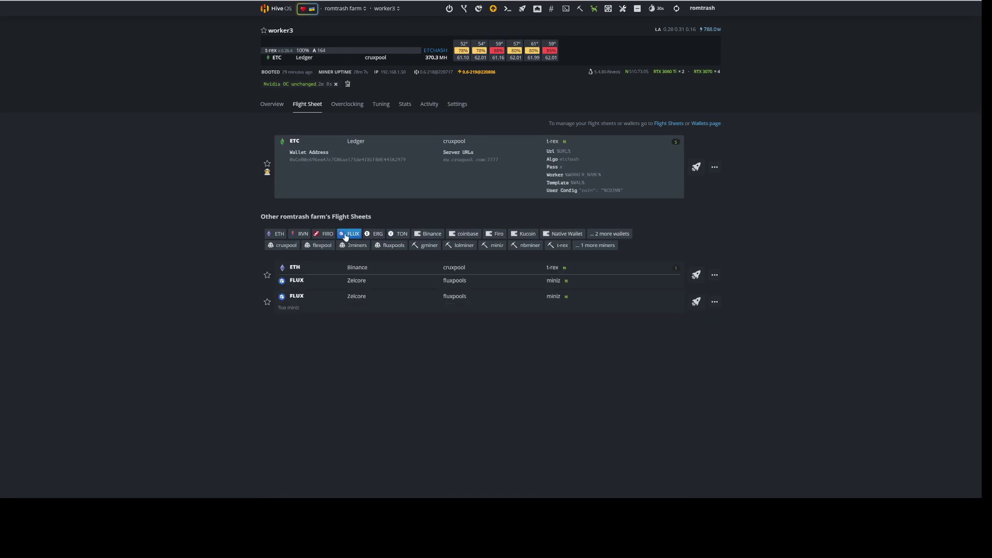
click(353, 235)
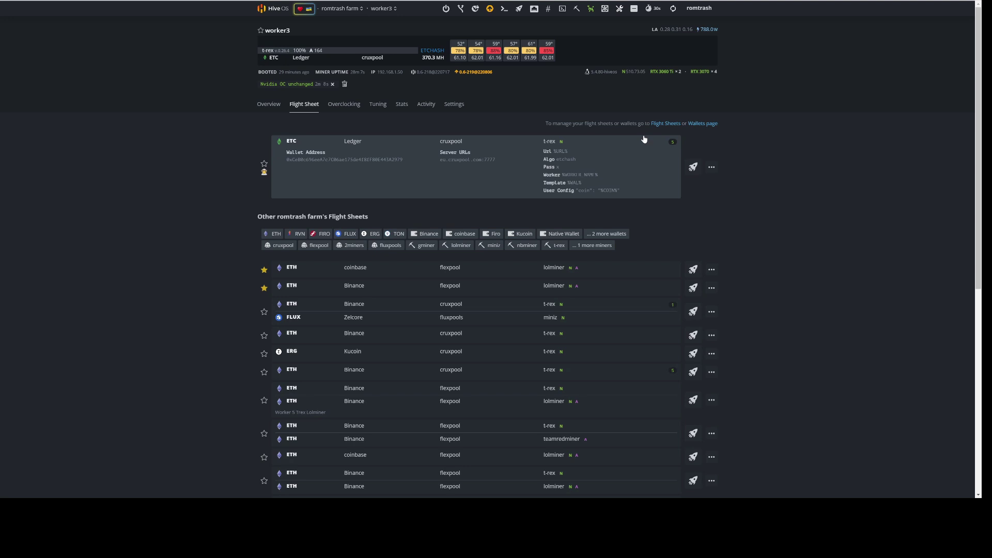
click(670, 124)
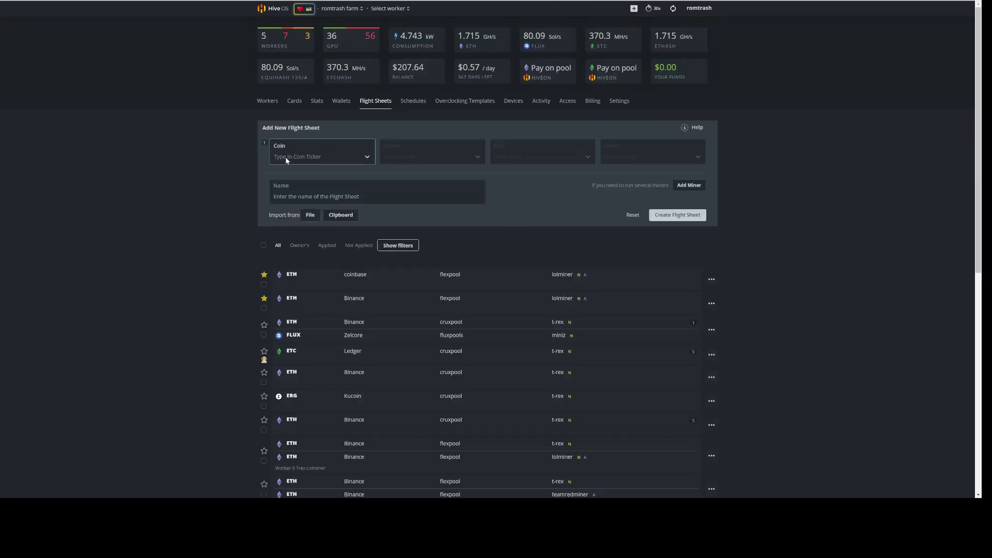
Set the coin to FLUX and the wallet to Zelcore in the new flight sheet.
click(285, 160)
click(304, 230)
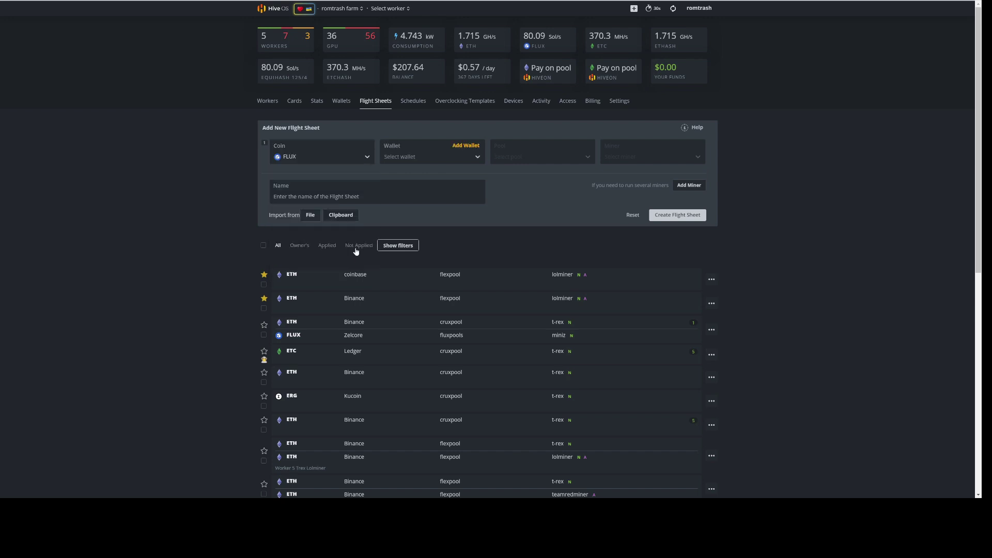
click(477, 159)
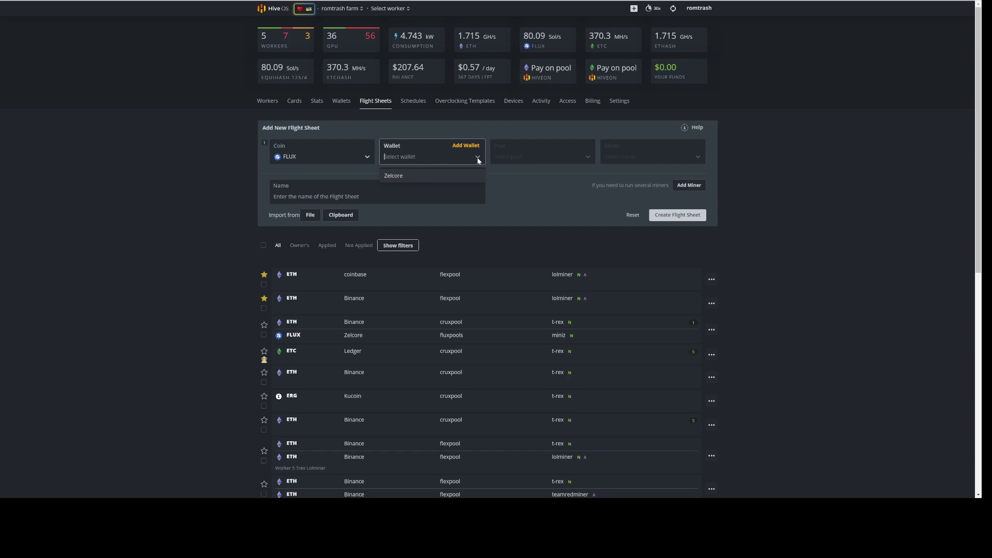
click(408, 177)
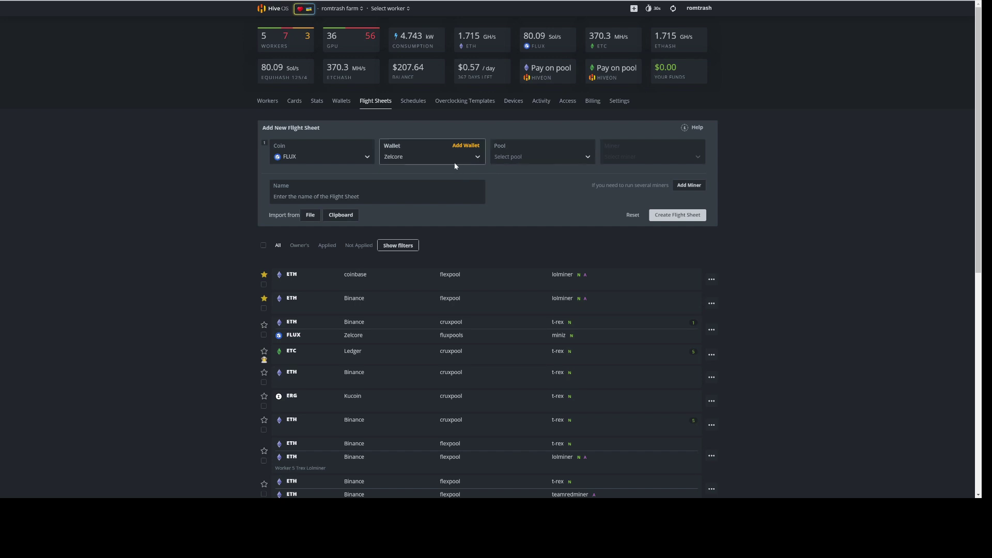
Set the FLUX flight sheet's pool to cruxpool and apply a server selection for it.
click(547, 158)
scroll(546, 203, down, 3)
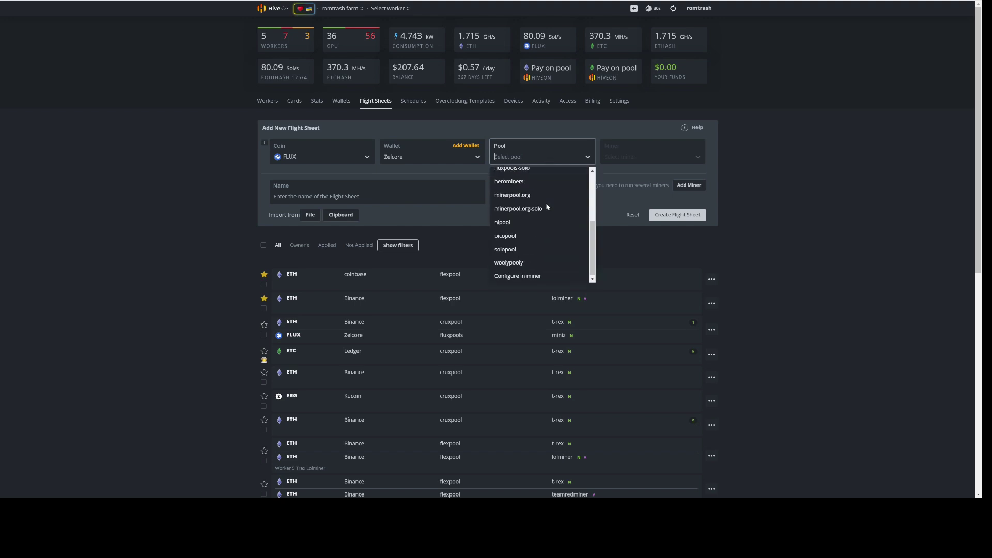
text(crux)
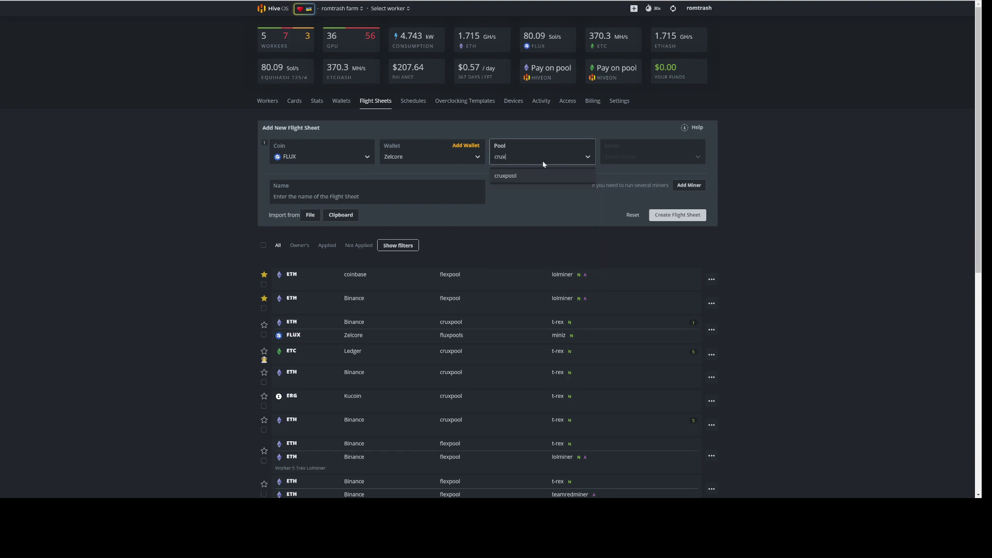
click(538, 175)
click(391, 239)
click(582, 326)
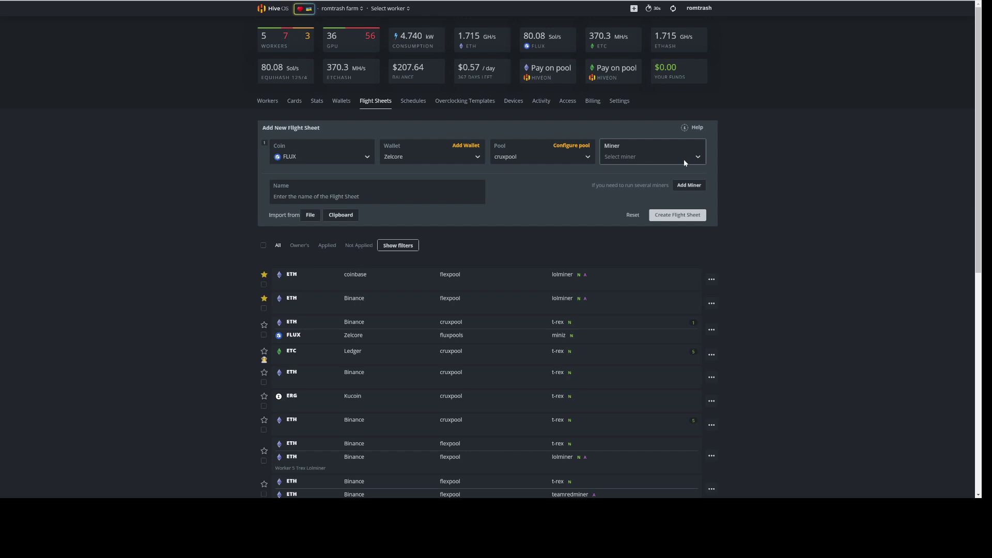
Check which miners are offered for FLUX on cruxpool without choosing one.
click(636, 161)
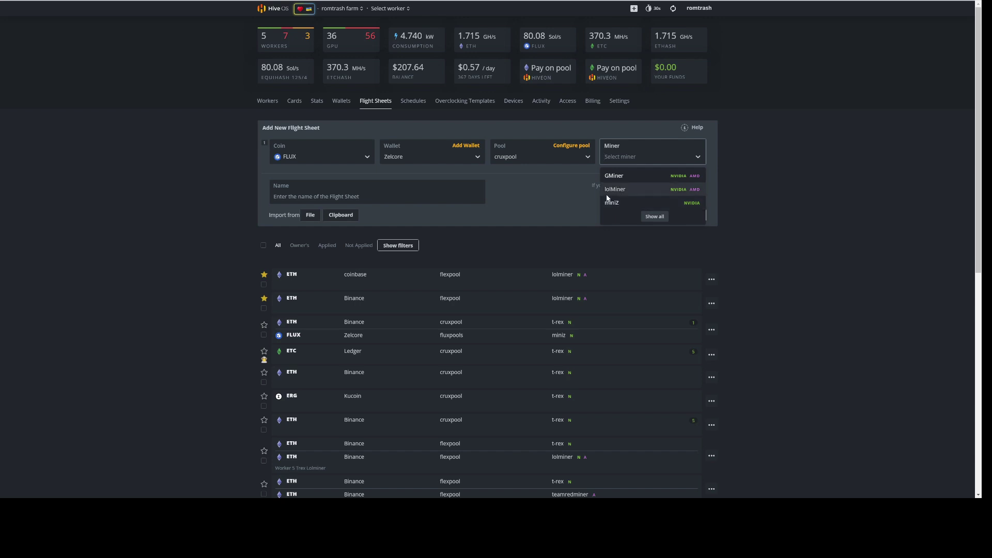
click(625, 158)
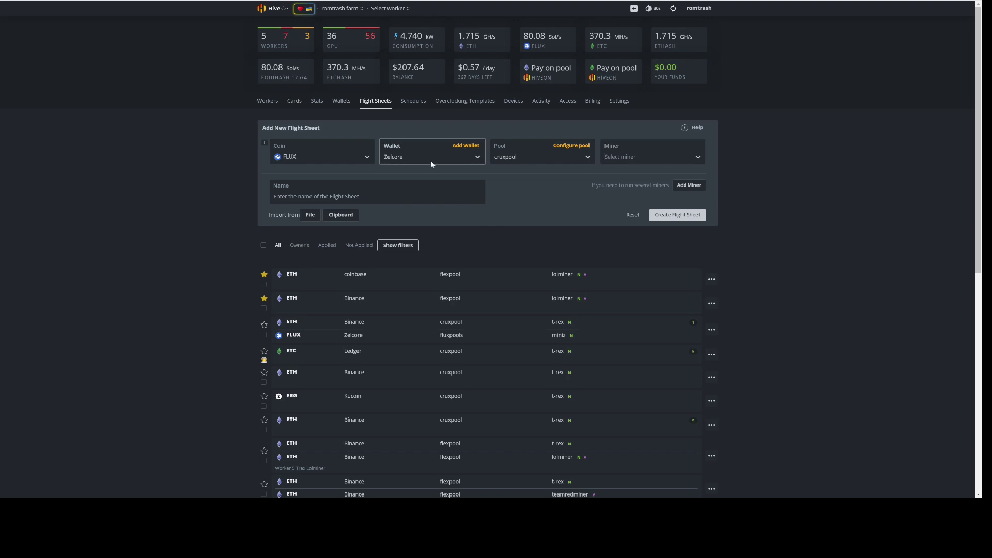
click(355, 159)
click(312, 159)
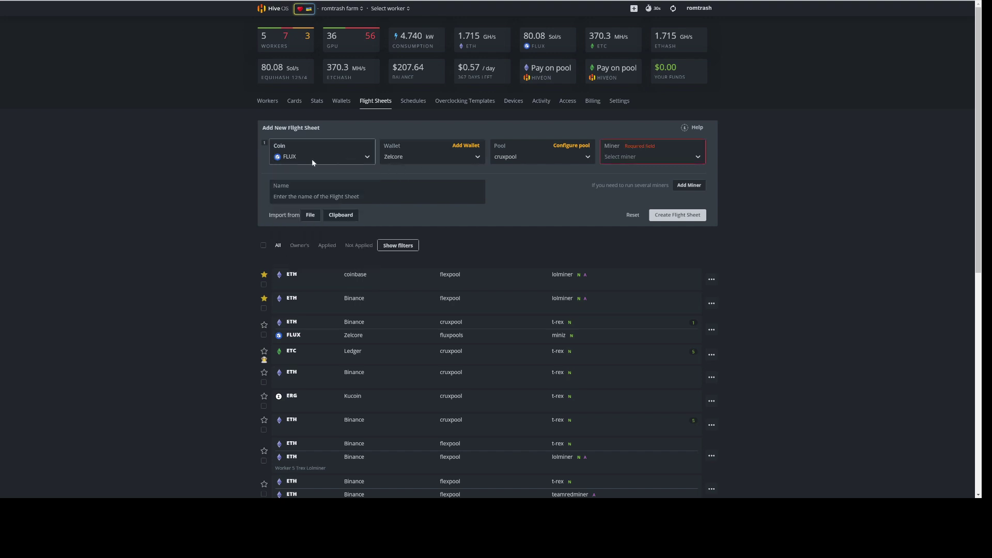
Search the flight sheet's coin list for ergo, clear the search term and reset the form.
click(312, 159)
text(ergo)
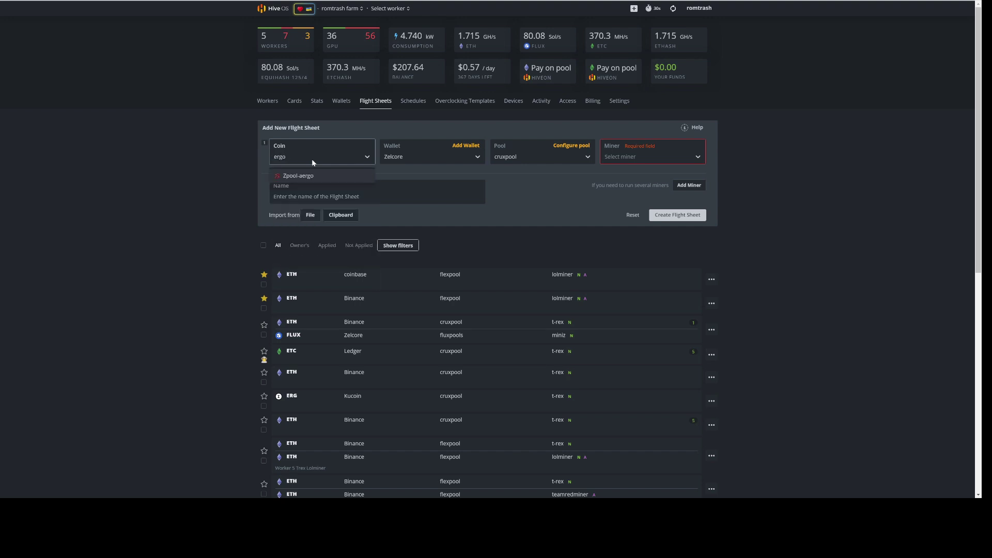
scroll(312, 160, down, 1)
key(BackSpace)
key(BackSpace)
key(BackSpace)
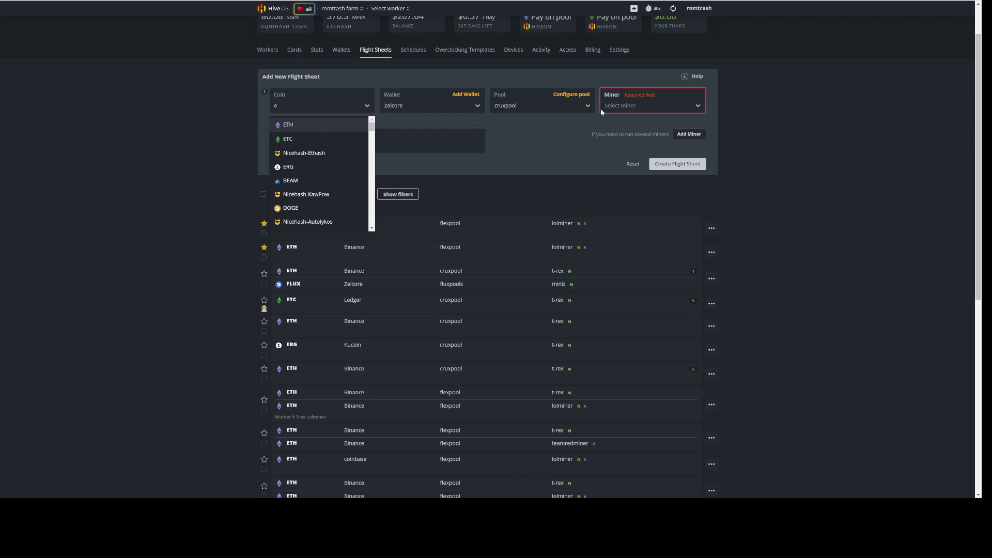
click(632, 164)
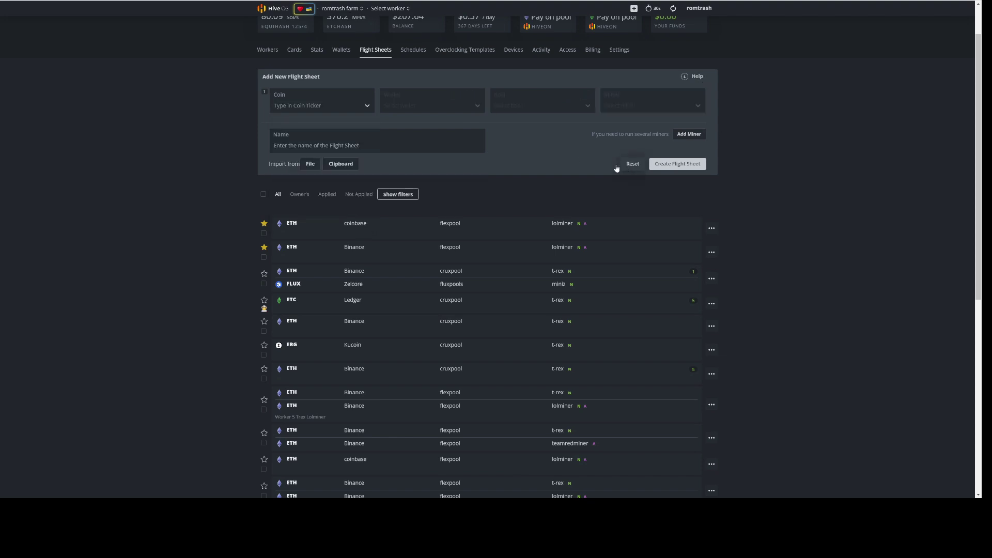
Set the coin to ERG and the wallet to Kucoin in the new flight sheet.
click(348, 103)
click(313, 129)
click(408, 106)
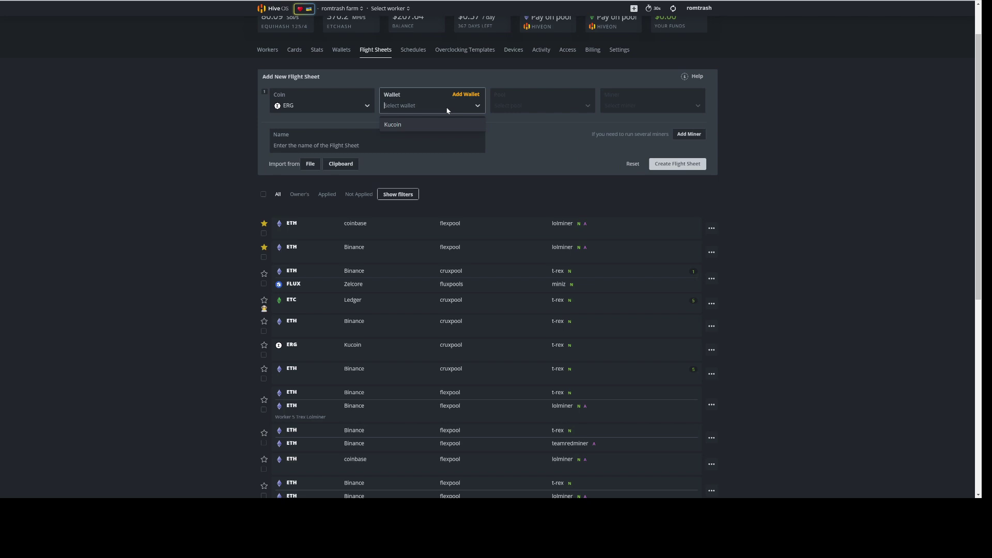
click(396, 126)
Set the ERG flight sheet's pool to cruxpool and apply a server selection for it.
click(541, 106)
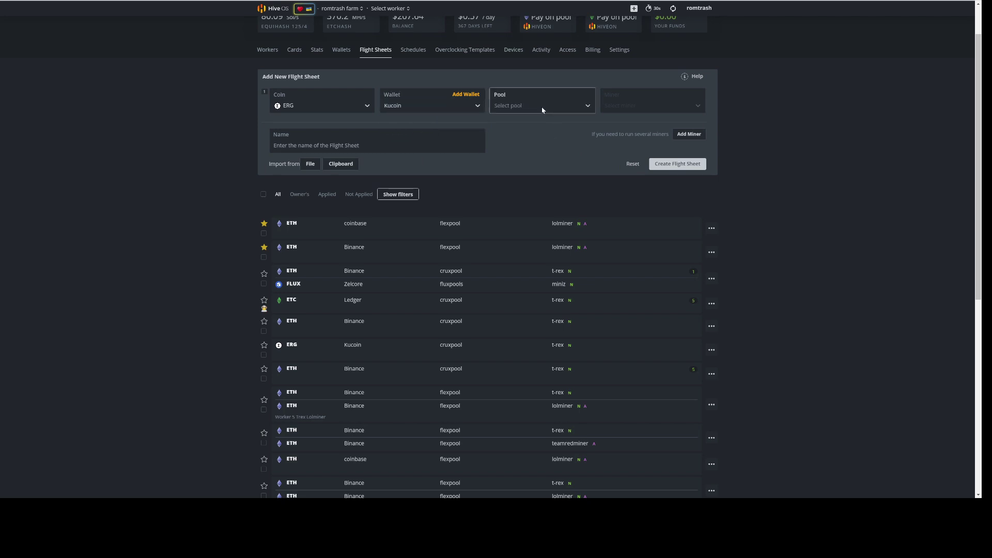
scroll(542, 171, down, 2)
scroll(541, 170, up, 2)
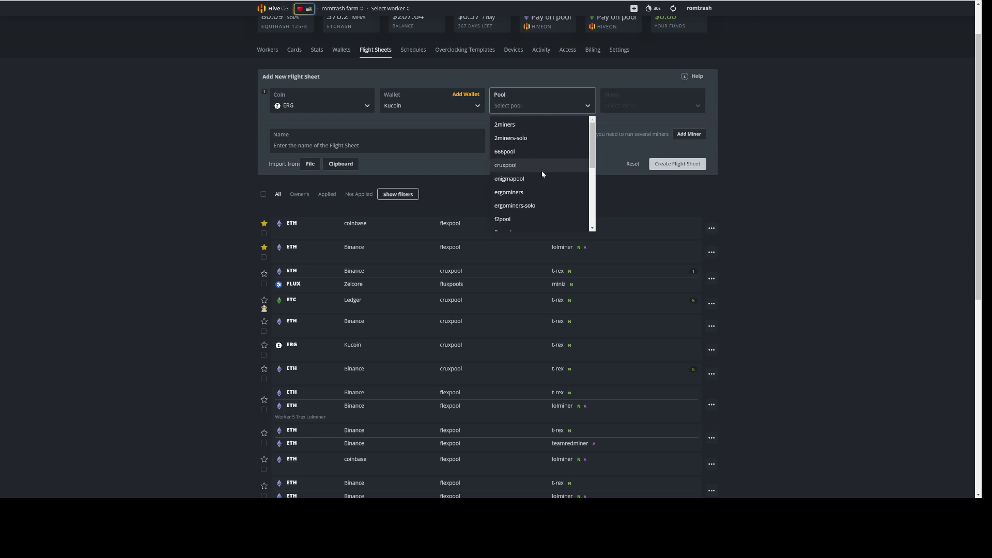
text(crux)
click(540, 125)
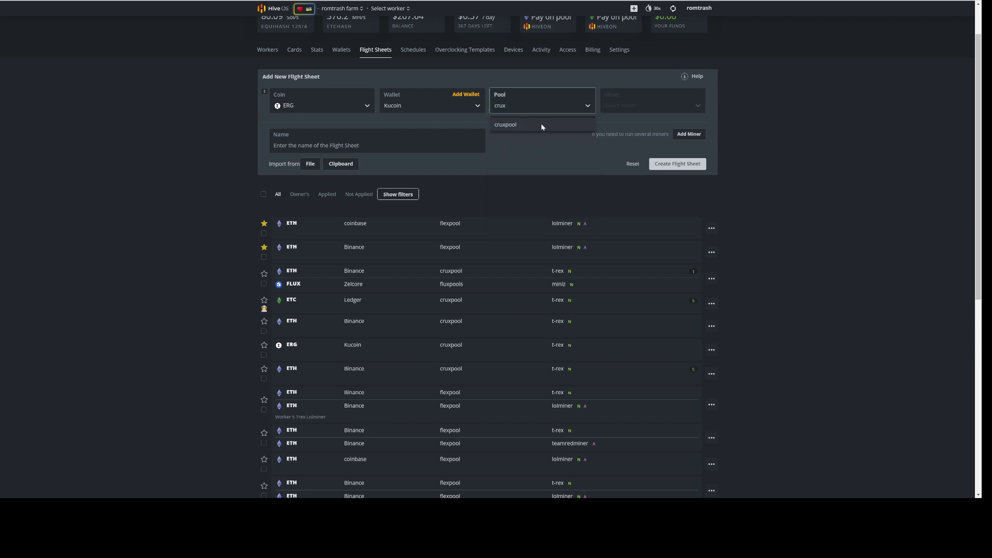
click(388, 250)
click(578, 309)
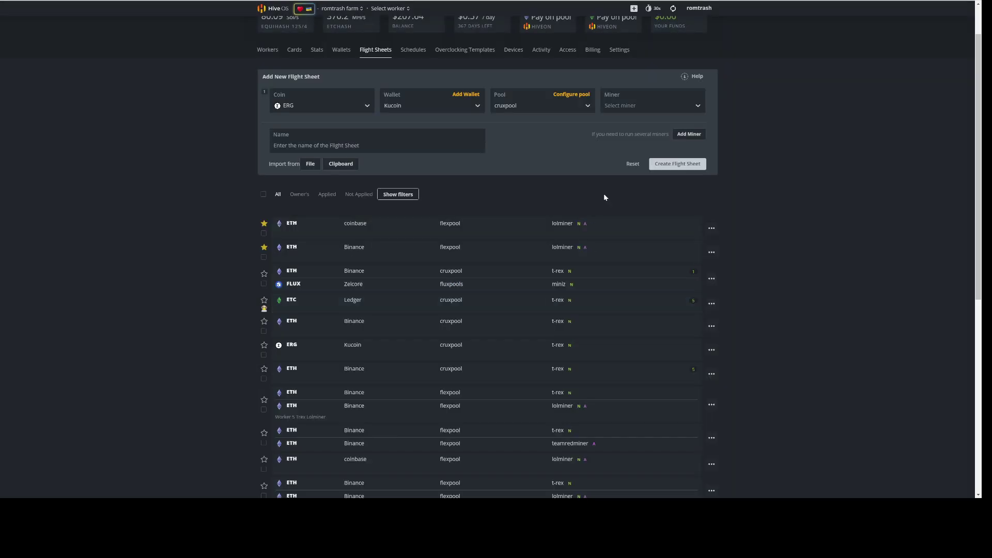
Check which miners and coins are offered for the ERG flight sheet, then return to worker3.
click(638, 109)
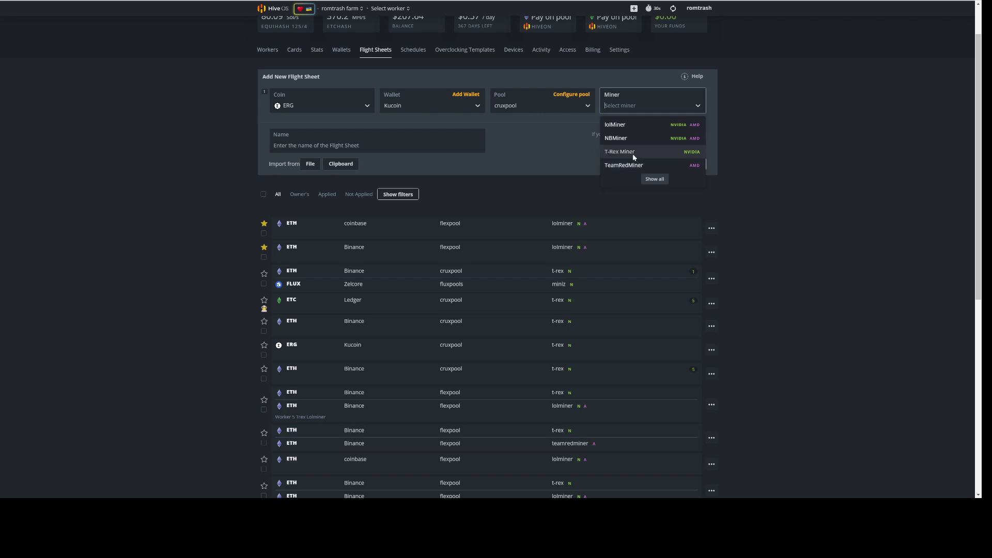
click(638, 103)
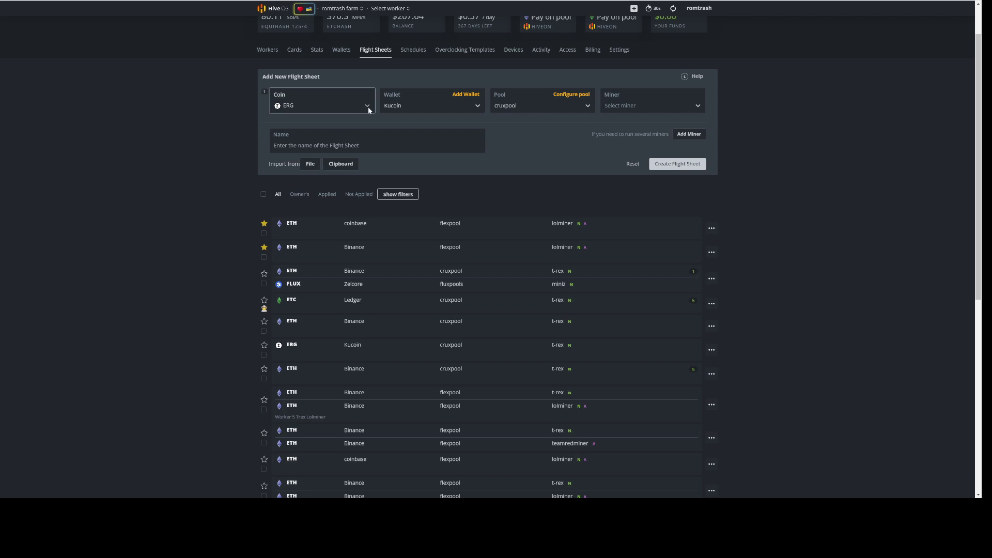
click(368, 107)
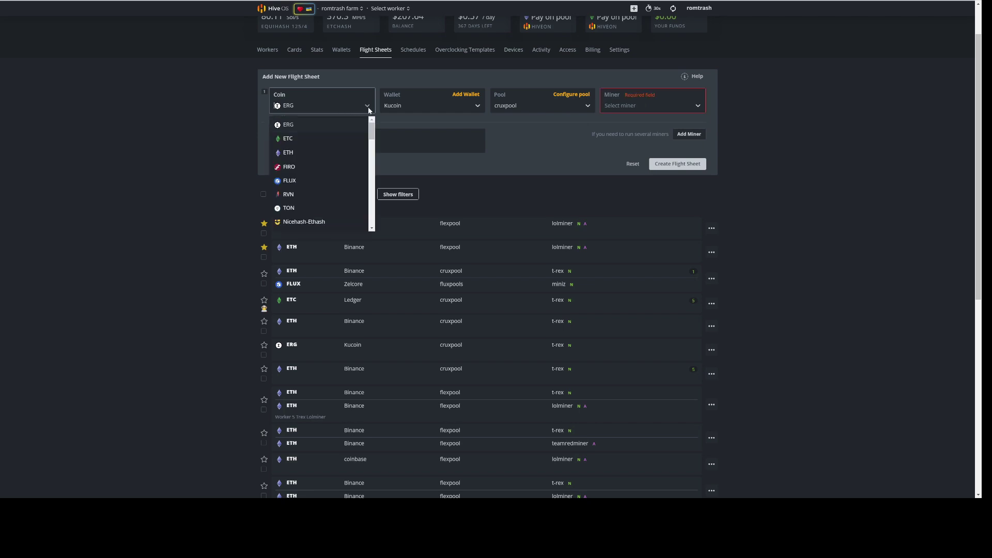
click(370, 110)
click(618, 106)
click(617, 105)
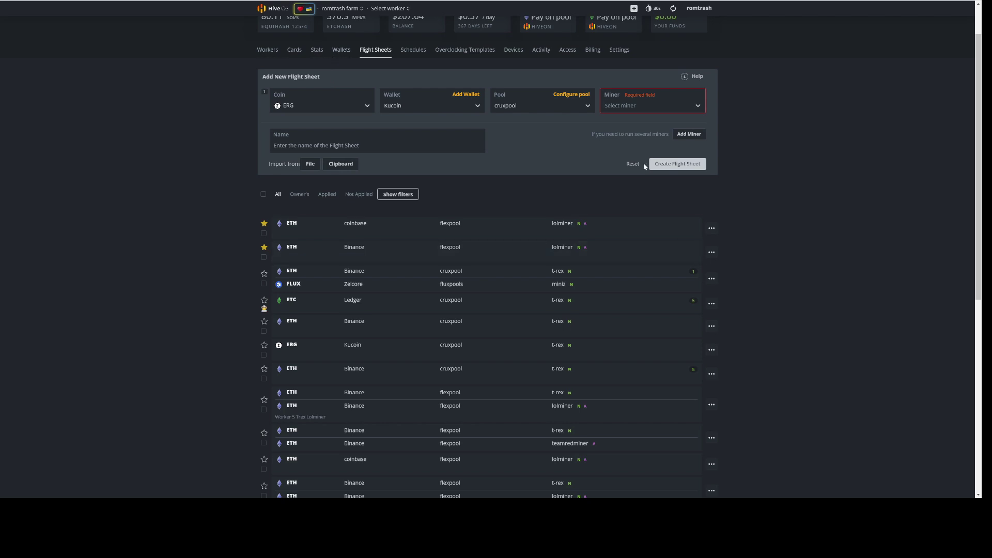
click(390, 8)
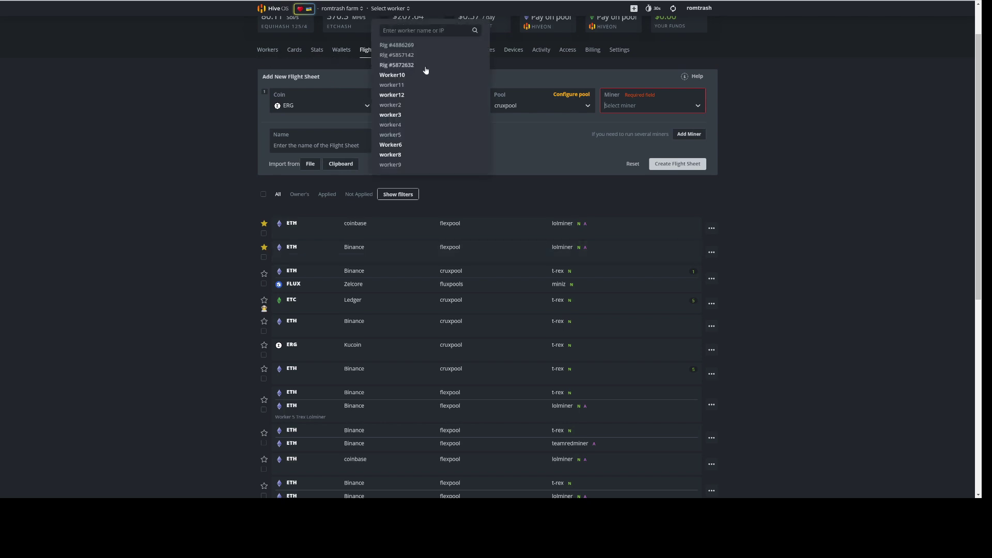
click(402, 116)
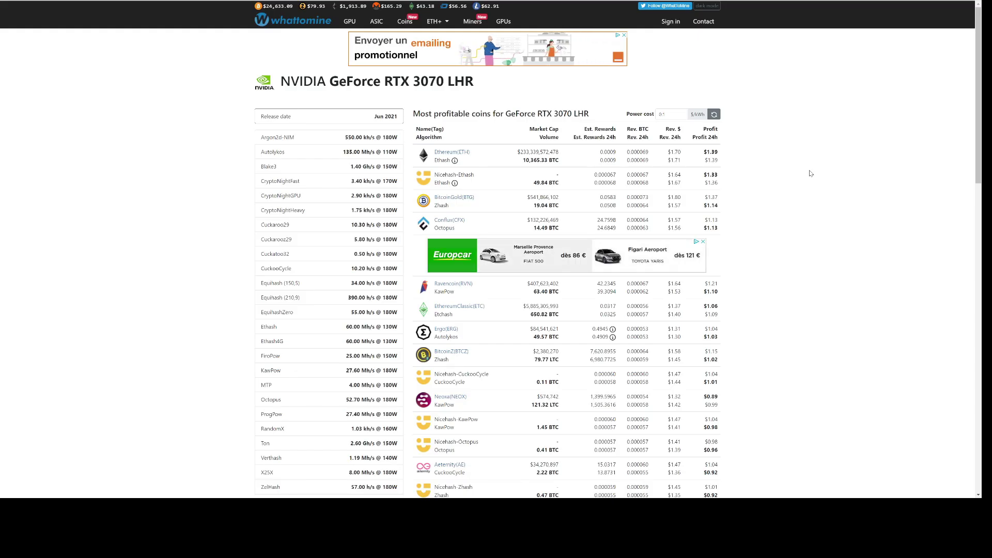
Switch to WhatToMine, look over the most profitable coins for the RTX 3070 LHR, and open the GPU calculator with all card models shown.
scroll(807, 172, down, 3)
scroll(806, 172, up, 3)
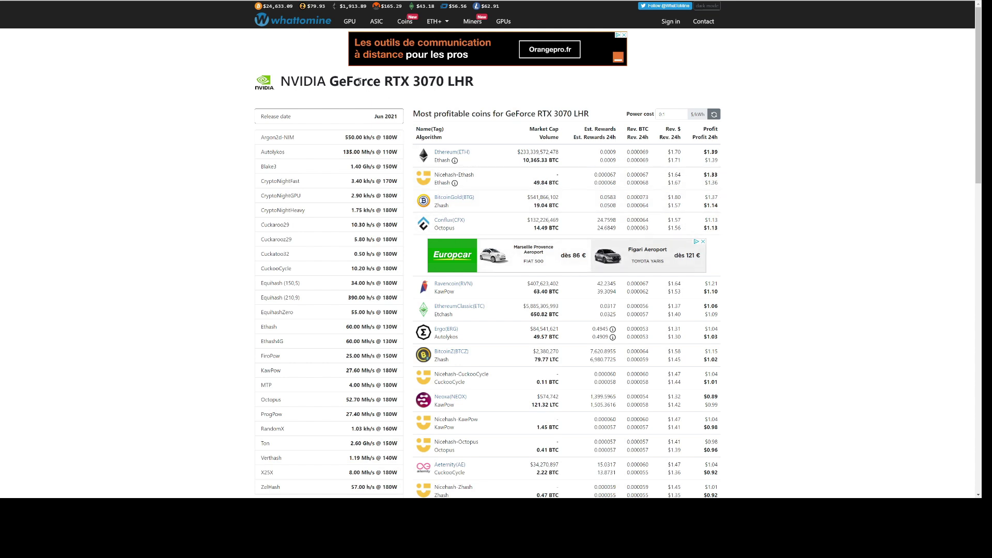
click(356, 26)
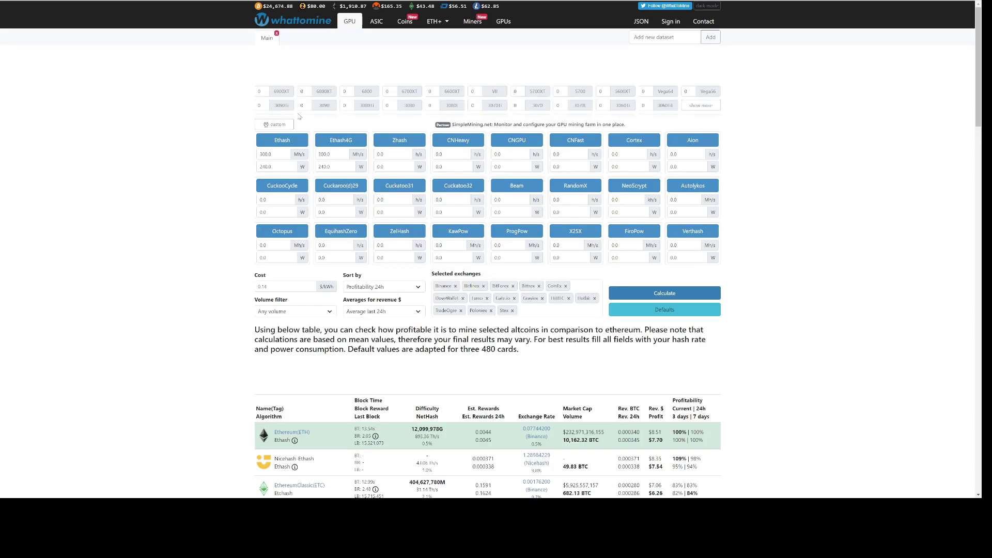
click(716, 106)
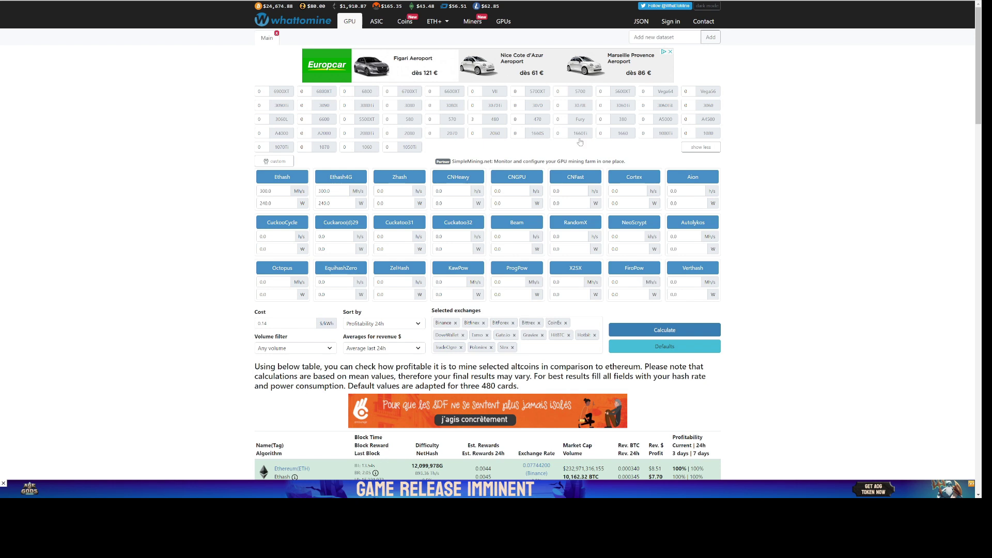
Enter the rig's card quantities in the GPU calculator: four 1660S, two 2060 and two 3070.
click(510, 135)
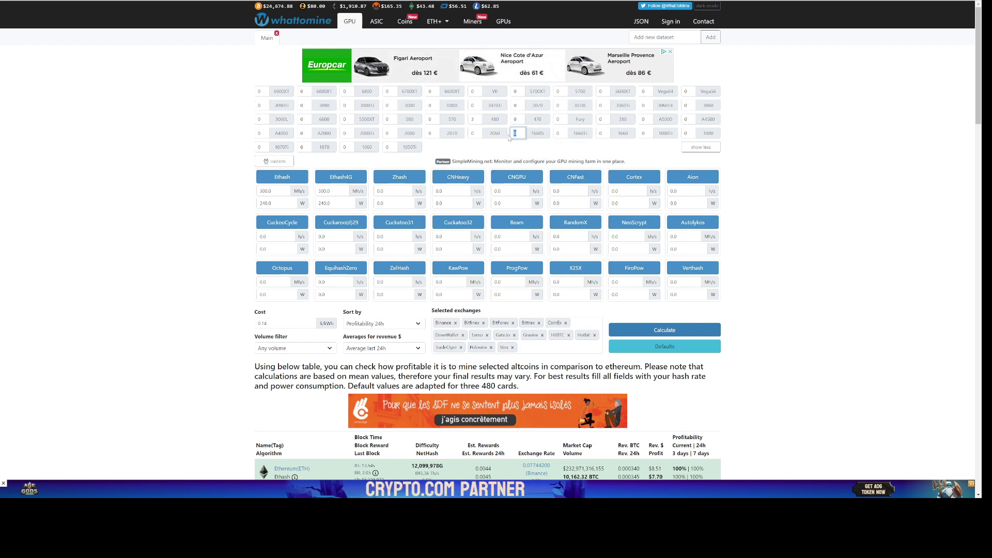
text(4)
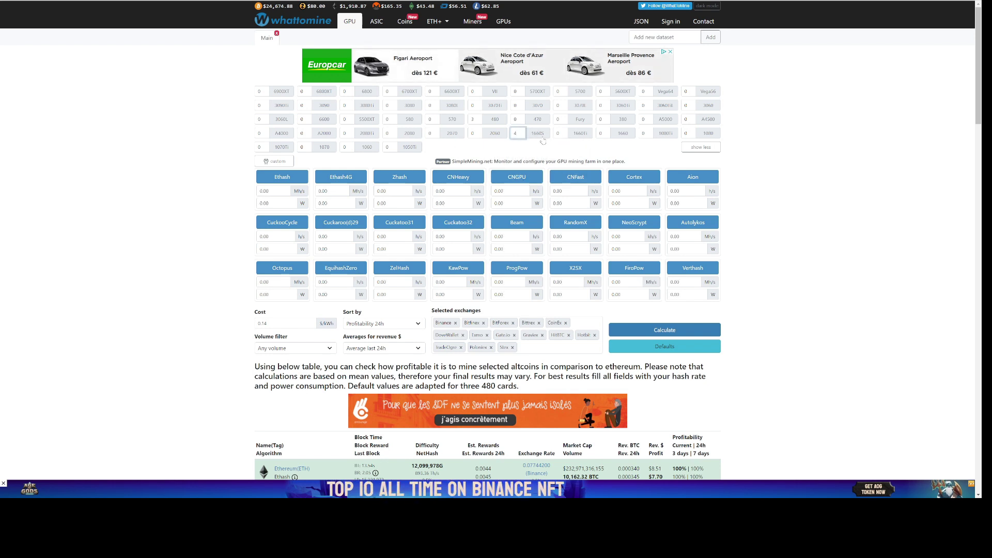
click(471, 132)
text(2)
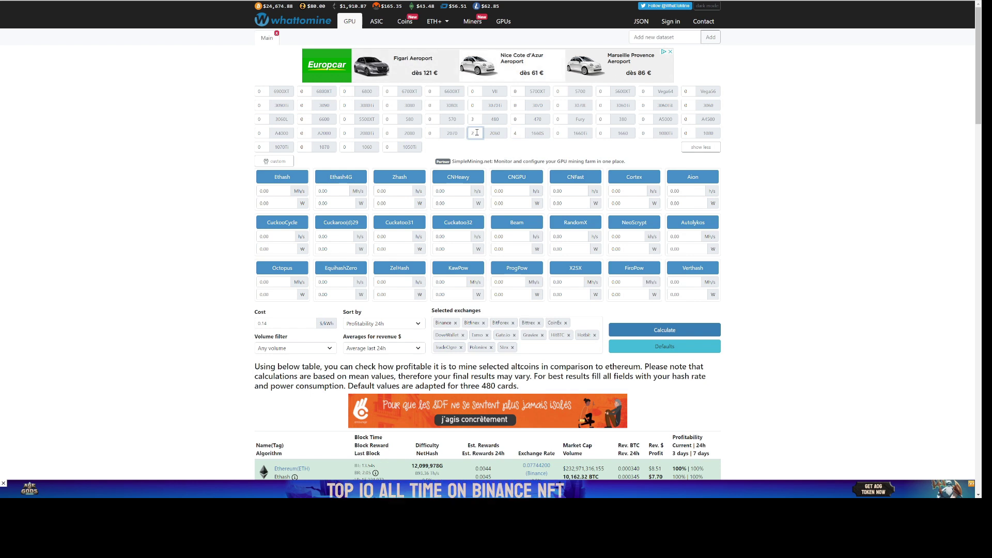
click(511, 105)
text(2)
click(796, 149)
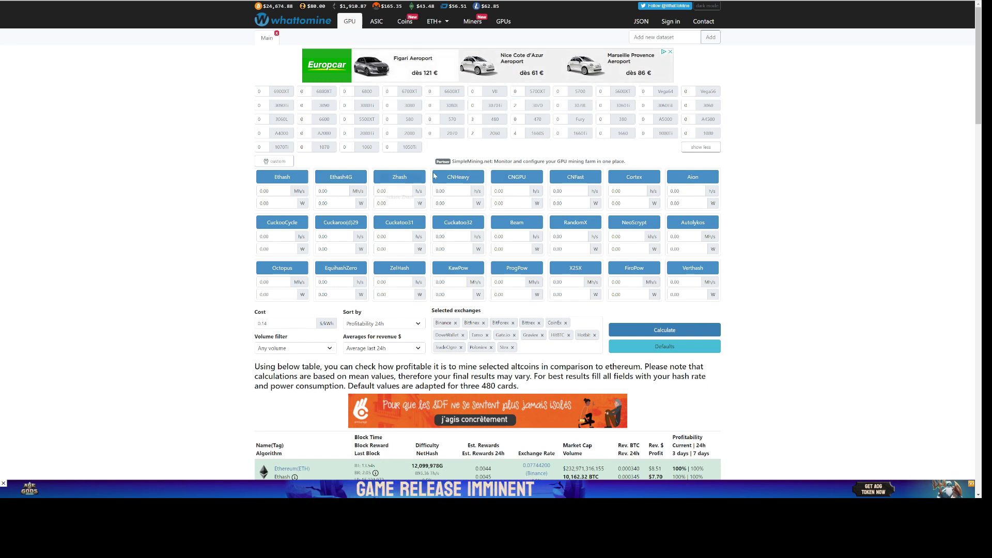
Enable the 3070, 1660S and 2060 cards, check the electricity cost, and calculate the rig's coin profitability.
click(537, 105)
click(538, 133)
click(495, 133)
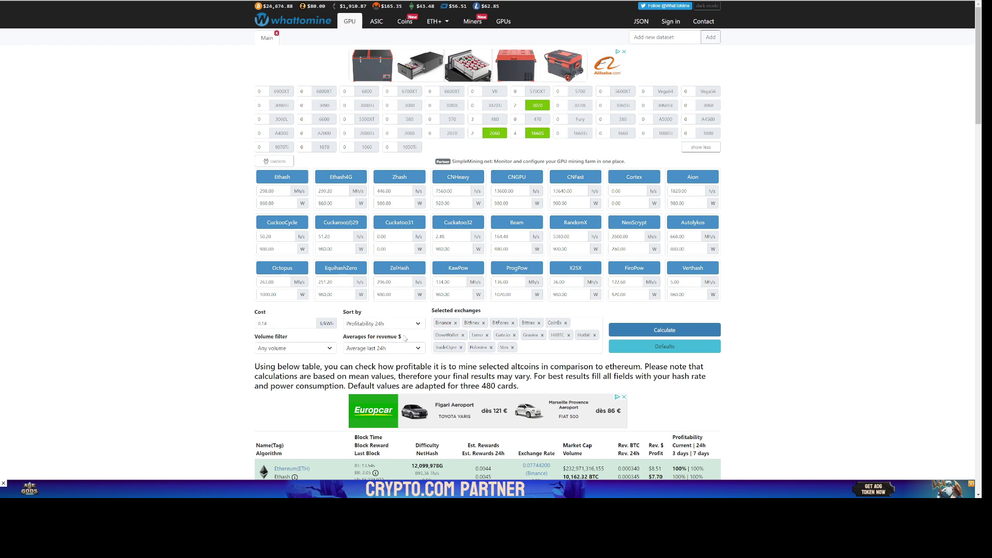
scroll(217, 276, down, 2)
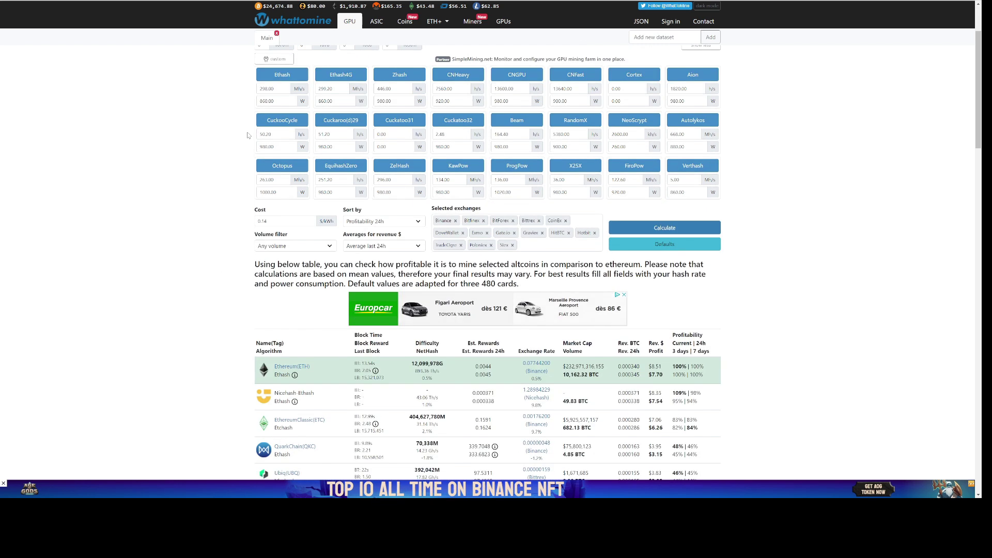
click(270, 221)
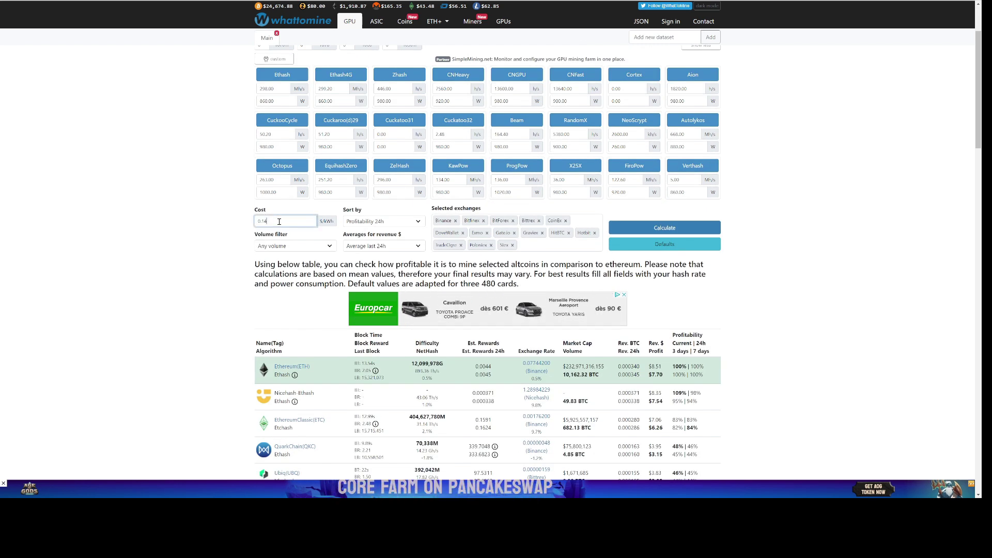
click(618, 233)
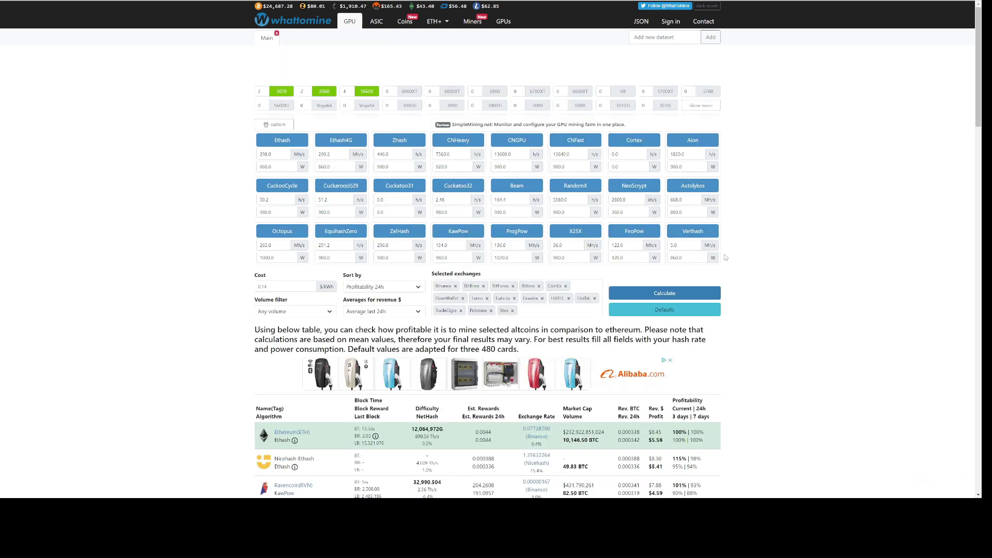
Compare the revenue and profit of the rig's highest-ranked coins, from Ethereum through Flux and Ergo.
scroll(726, 257, down, 5)
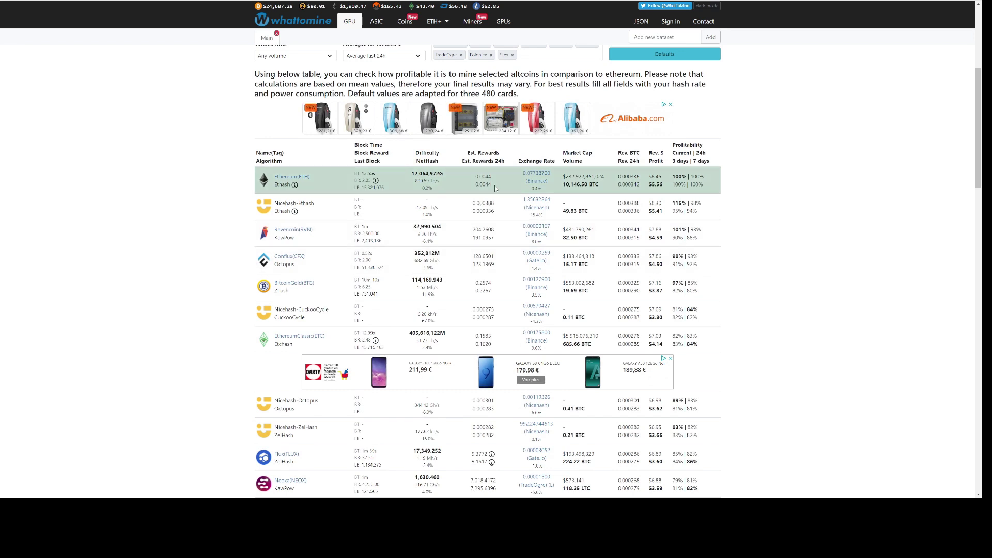
scroll(495, 186, down, 1)
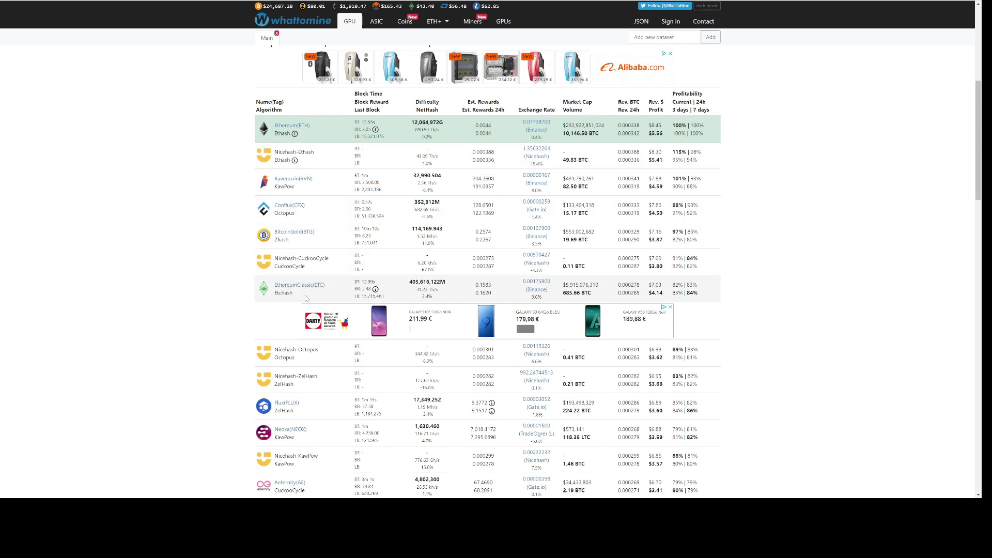
scroll(803, 315, up, 3)
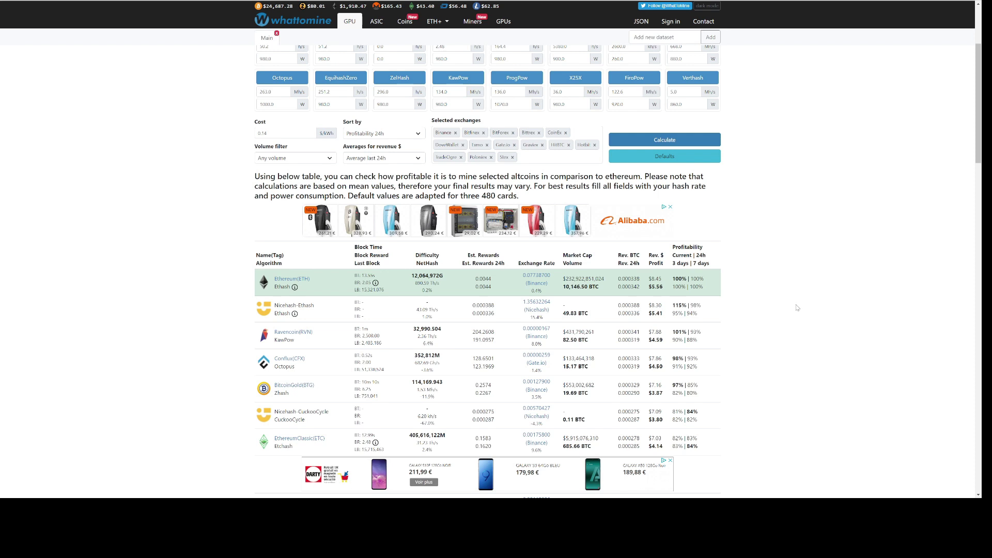
scroll(798, 308, down, 2)
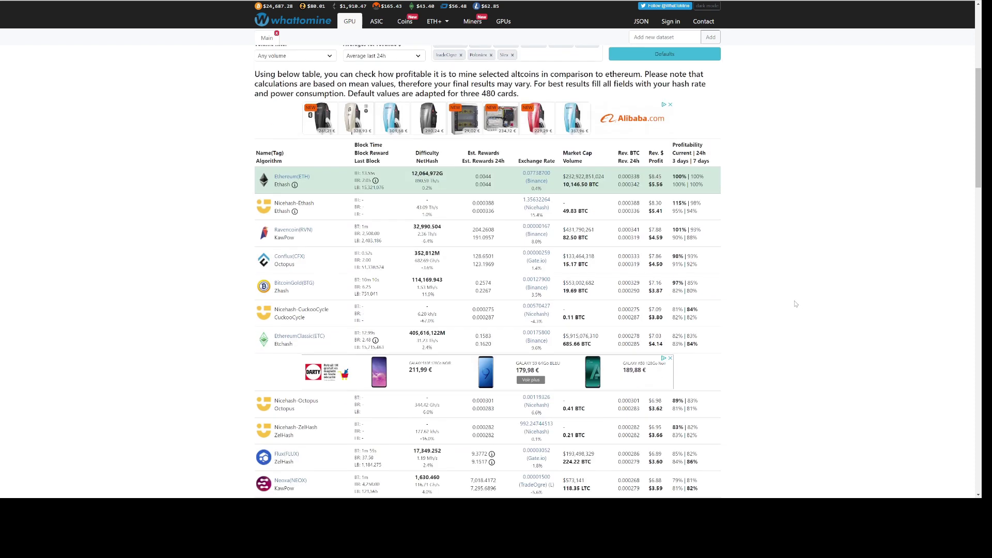
scroll(796, 305, down, 1)
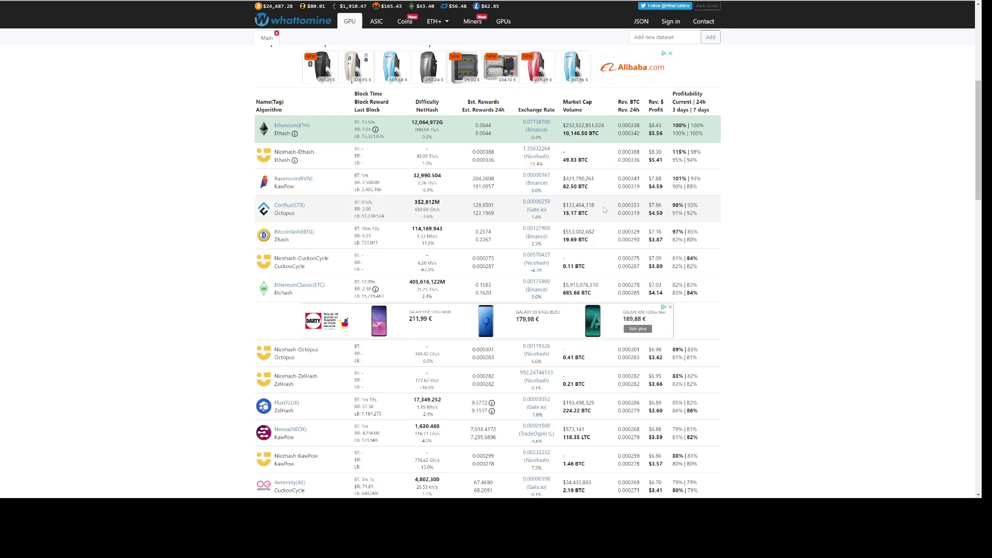
scroll(789, 258, down, 2)
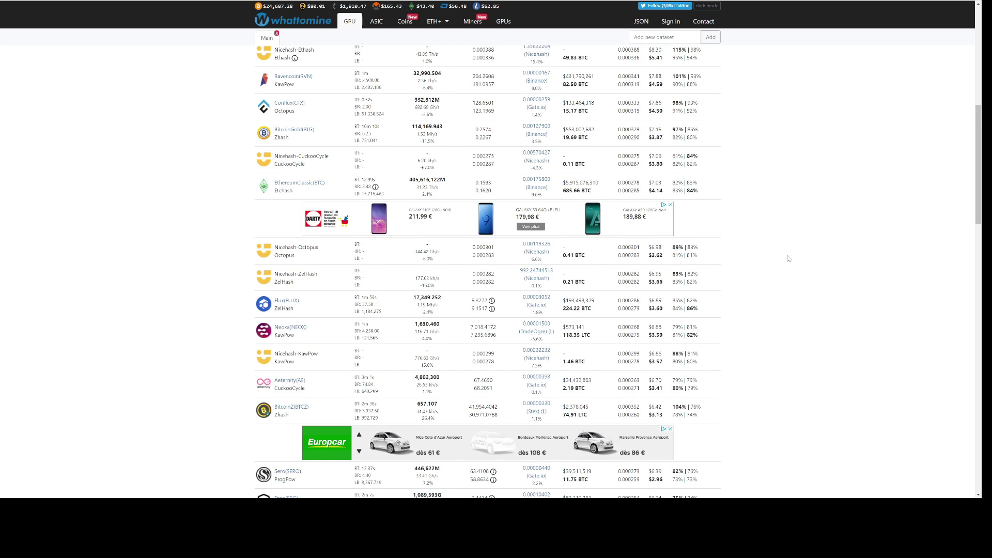
scroll(788, 258, down, 1)
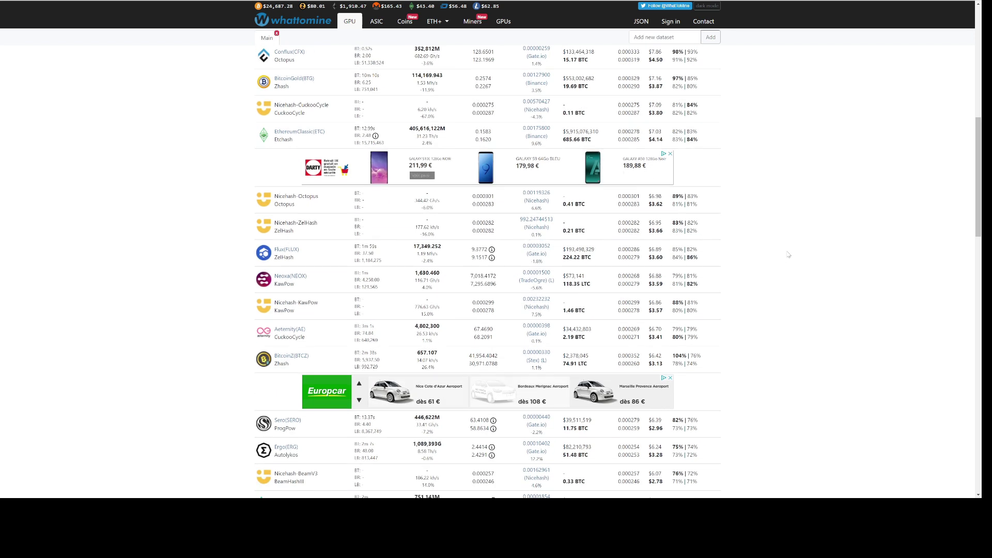
scroll(789, 255, down, 2)
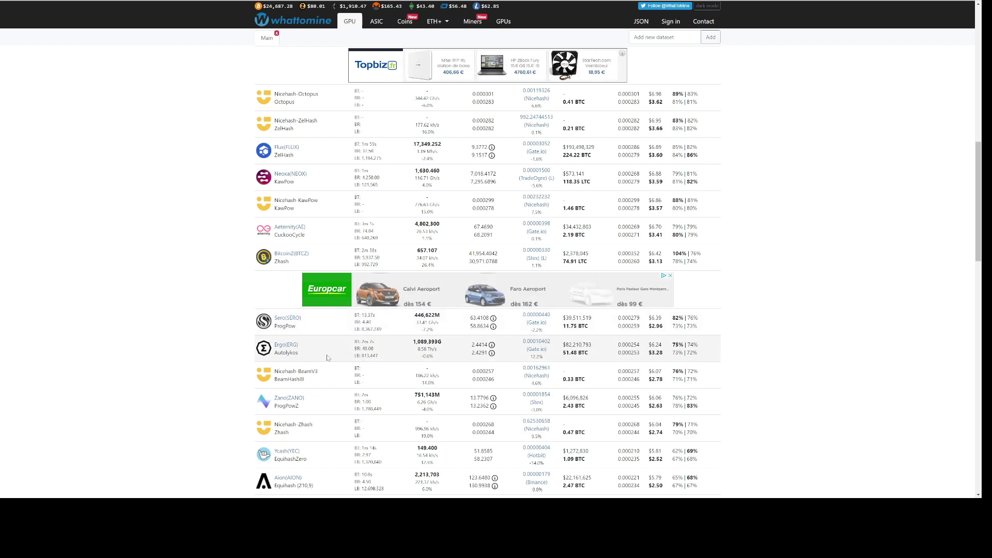
scroll(327, 357, down, 4)
scroll(327, 357, down, 3)
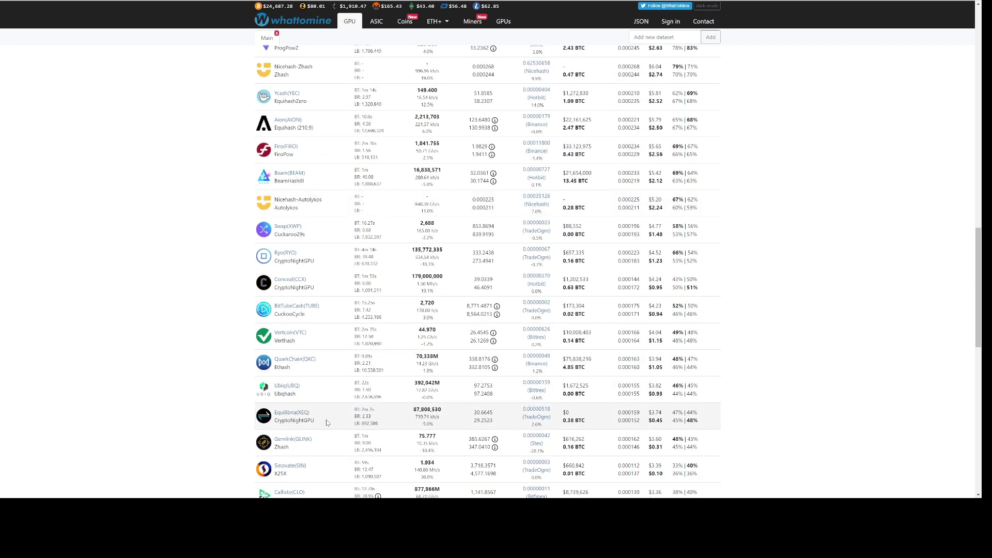
scroll(328, 413, down, 2)
scroll(328, 408, up, 7)
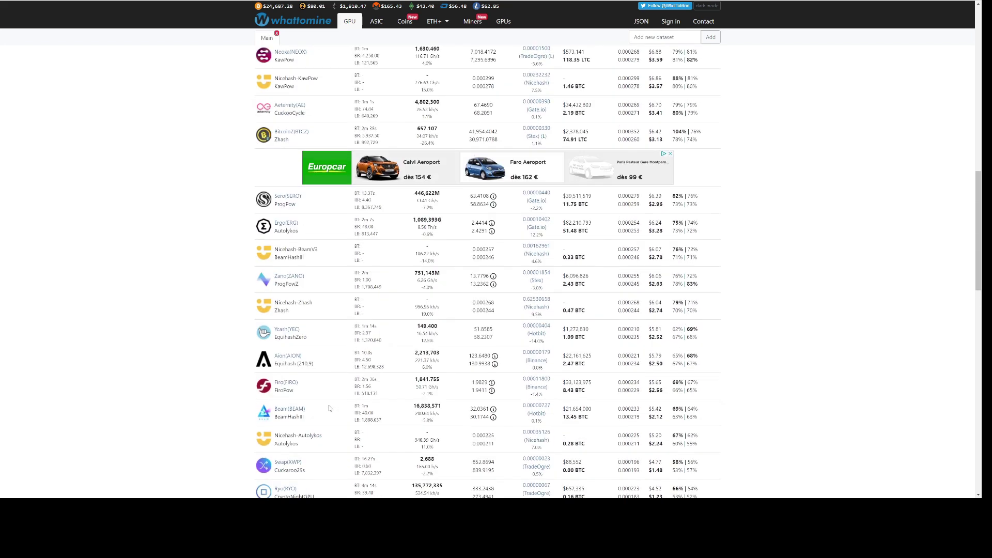
scroll(329, 409, up, 9)
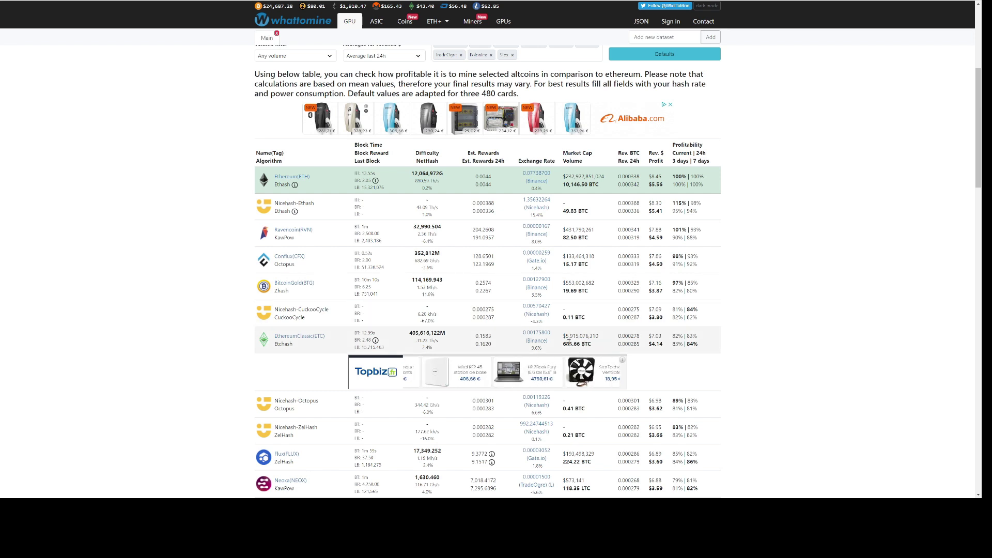
Examine the trading volume and profit of the lower-ranked coins down to the end of the profitability list.
scroll(567, 344, down, 15)
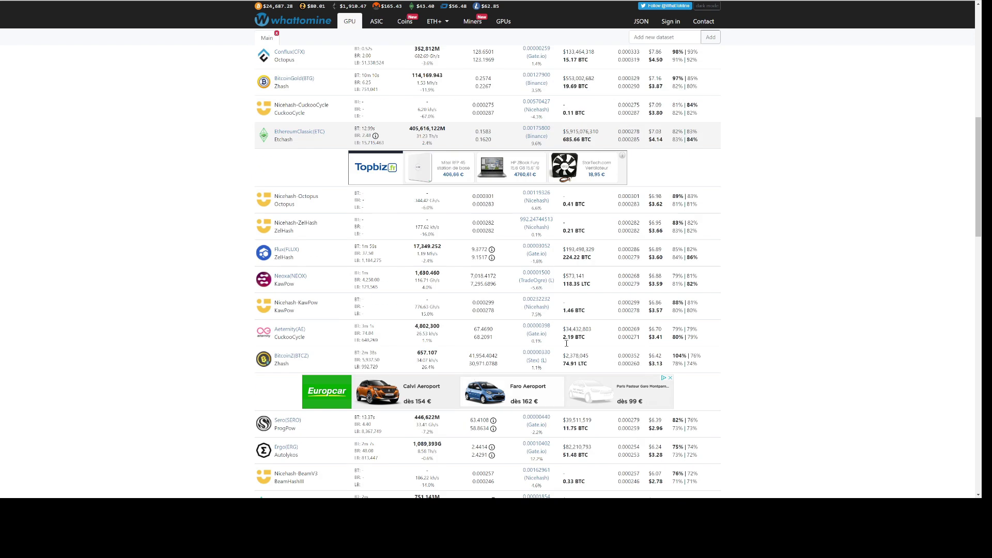
scroll(567, 343, down, 5)
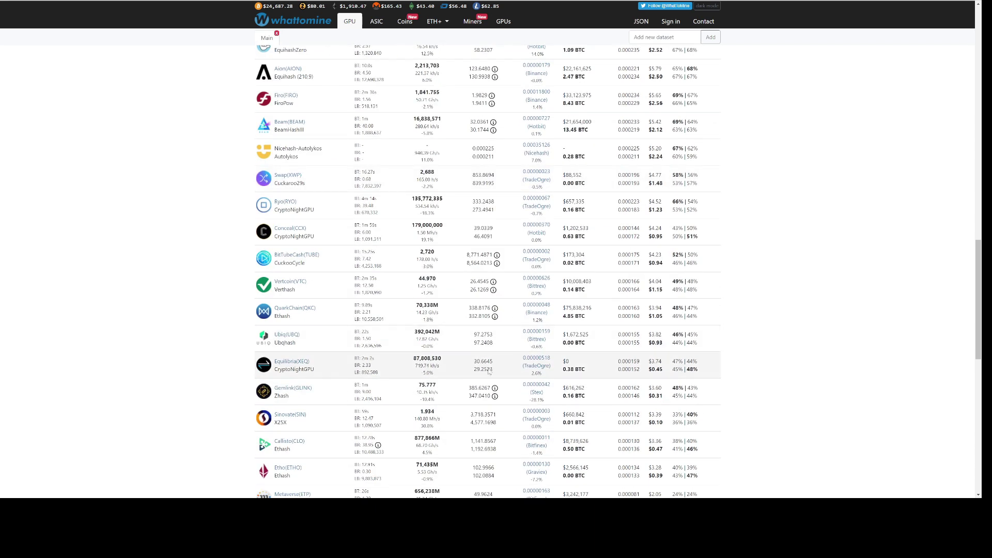
scroll(392, 381, down, 3)
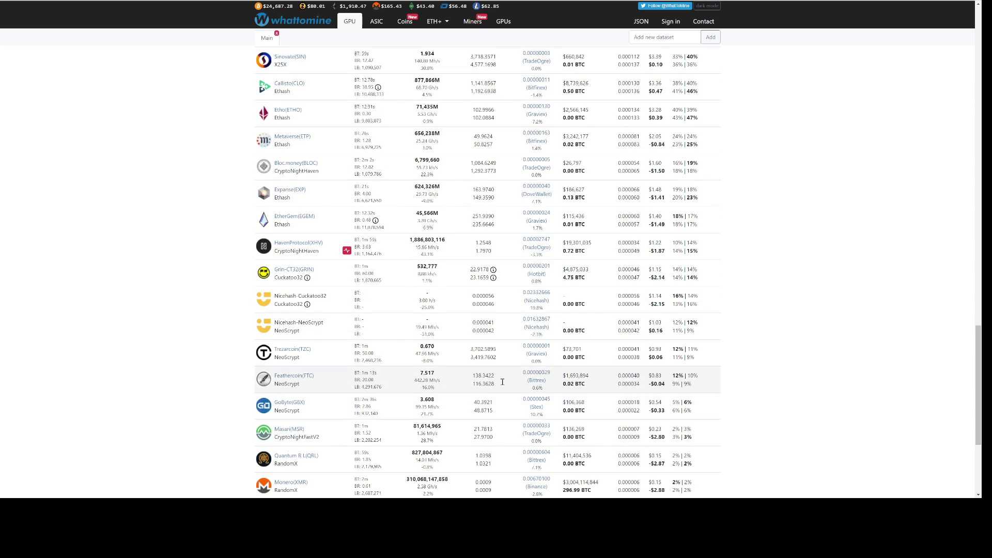
scroll(557, 379, up, 15)
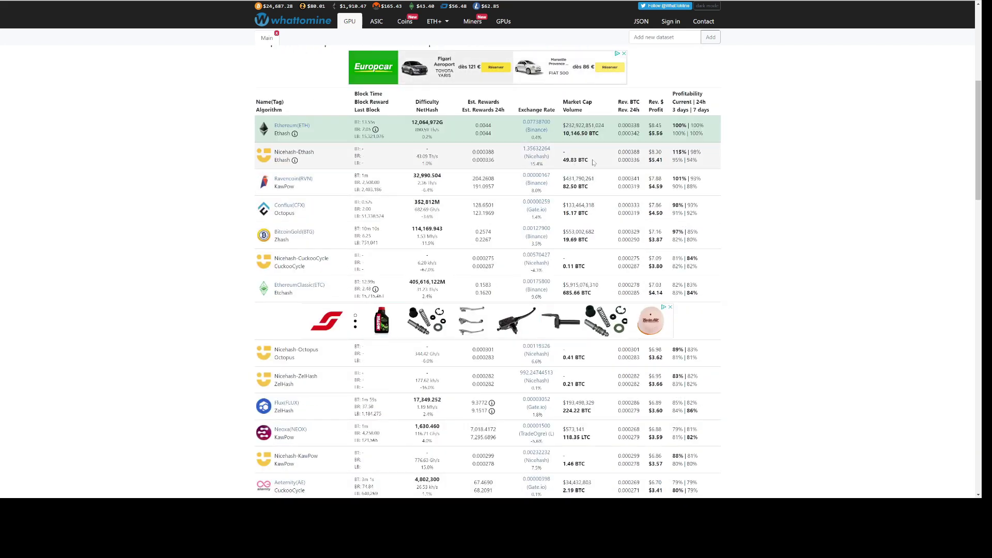
scroll(562, 264, down, 10)
scroll(562, 264, down, 4)
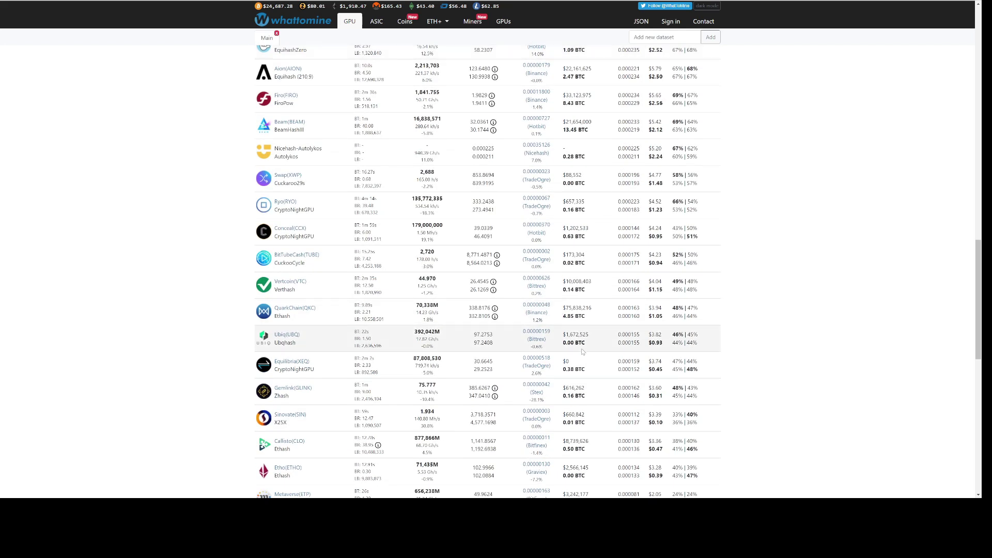
scroll(583, 352, down, 2)
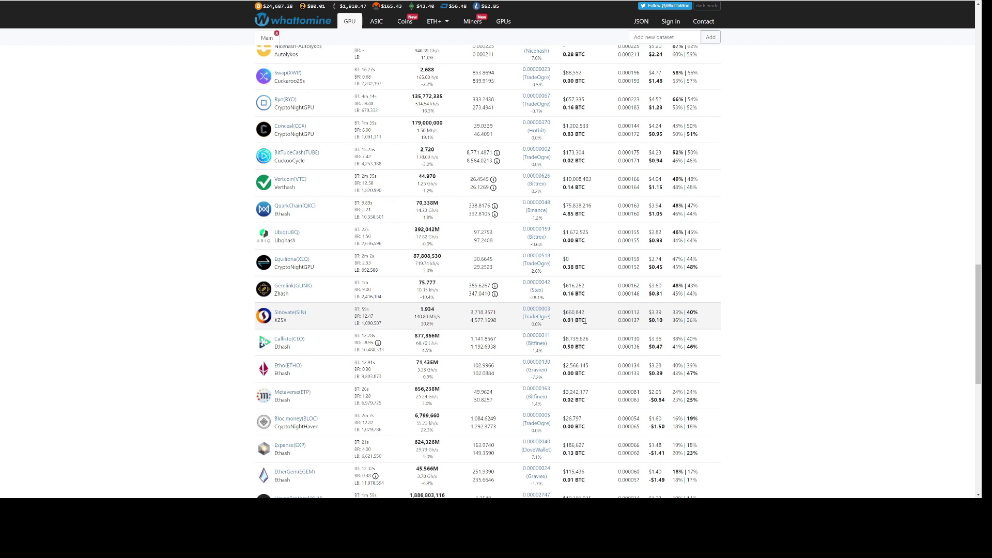
scroll(585, 320, down, 3)
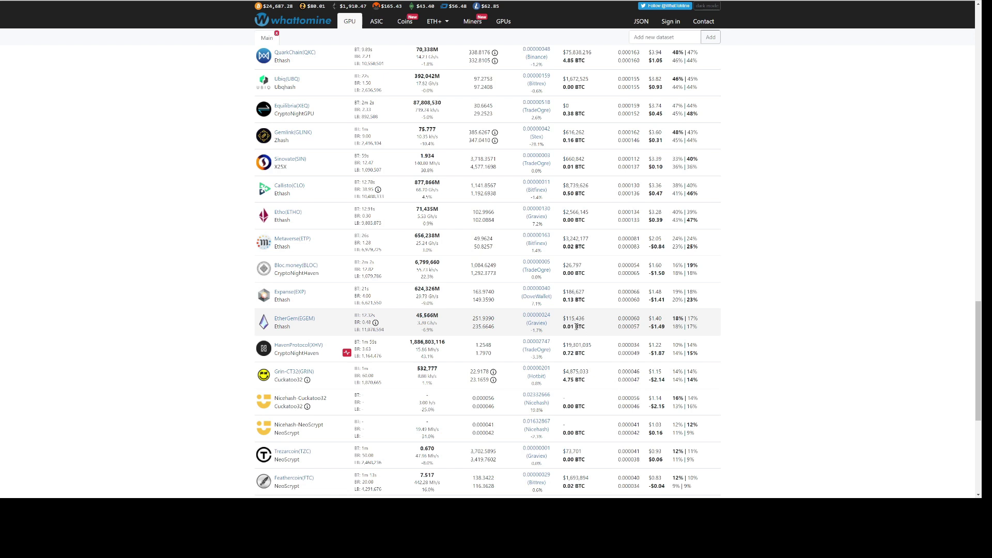
click(580, 326)
scroll(580, 325, down, 2)
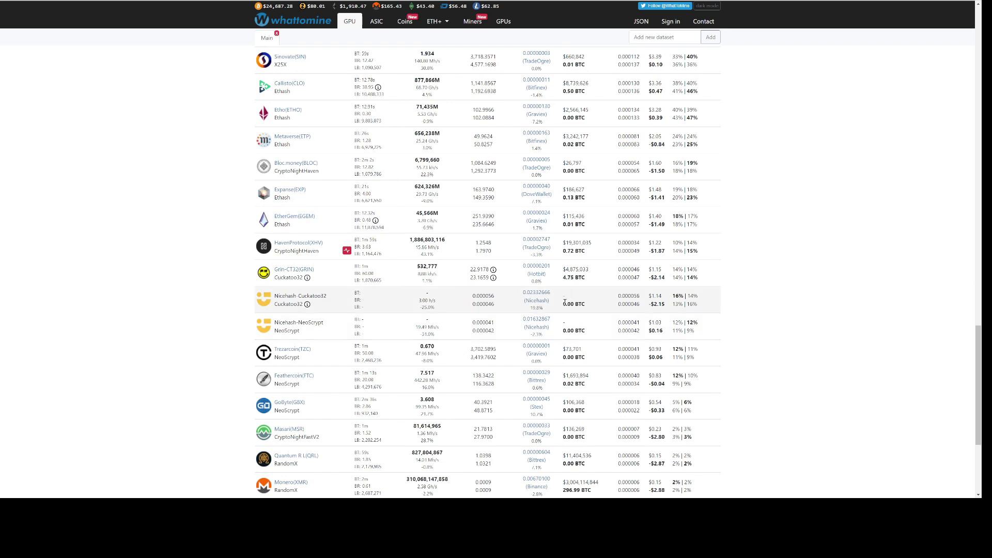
scroll(565, 303, down, 2)
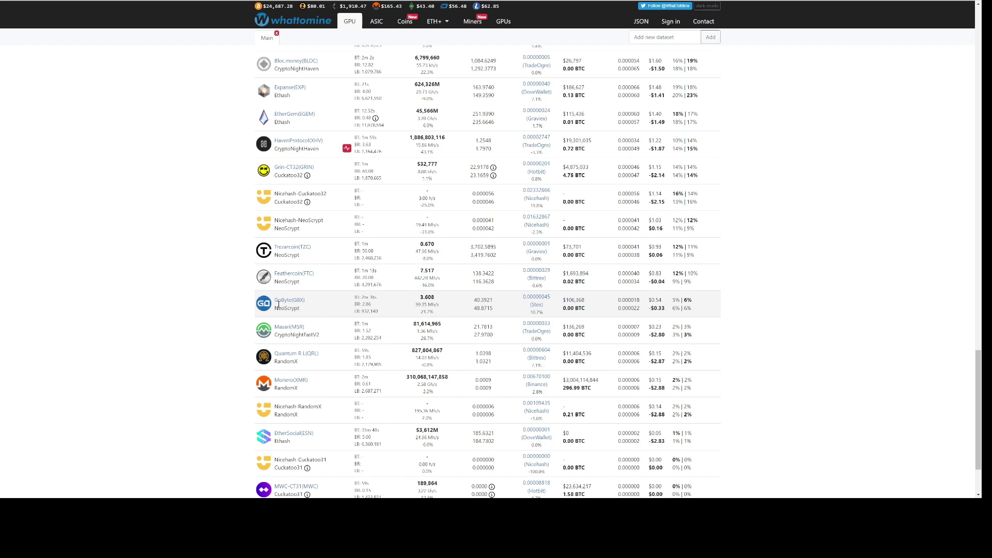
scroll(480, 347, down, 2)
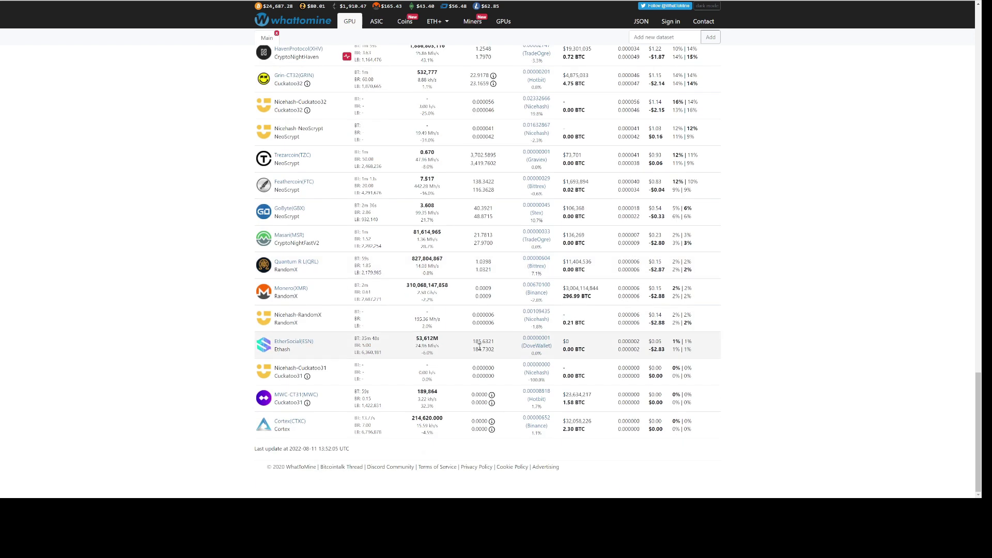
Review the calculator settings and the top coins' profitability against Ethereum once more.
scroll(563, 352, up, 20)
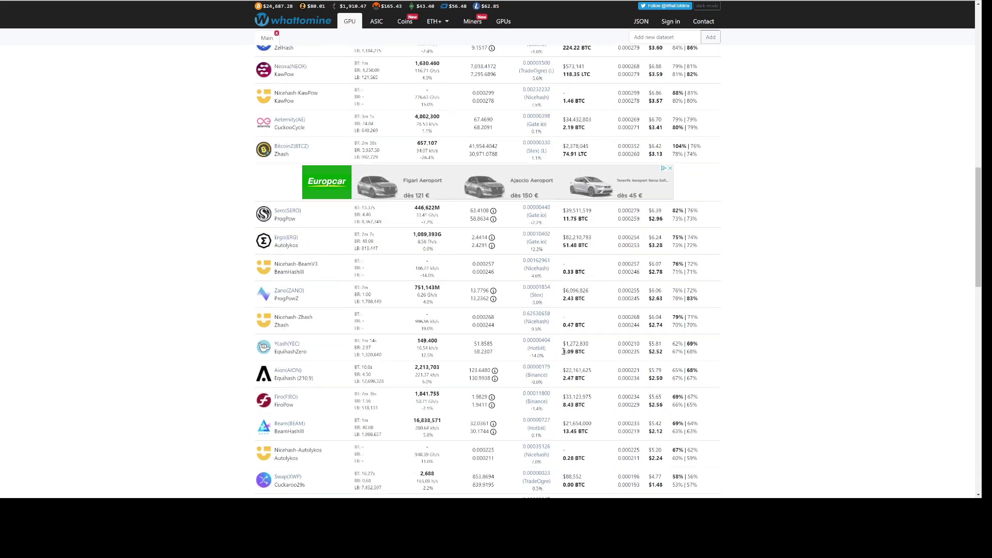
scroll(563, 352, up, 4)
scroll(556, 348, down, 2)
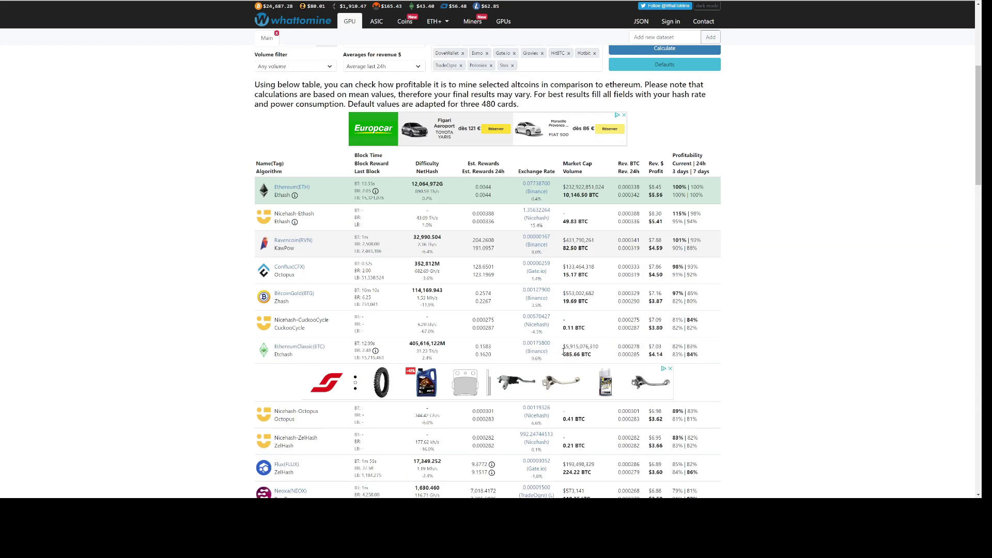
scroll(217, 360, down, 5)
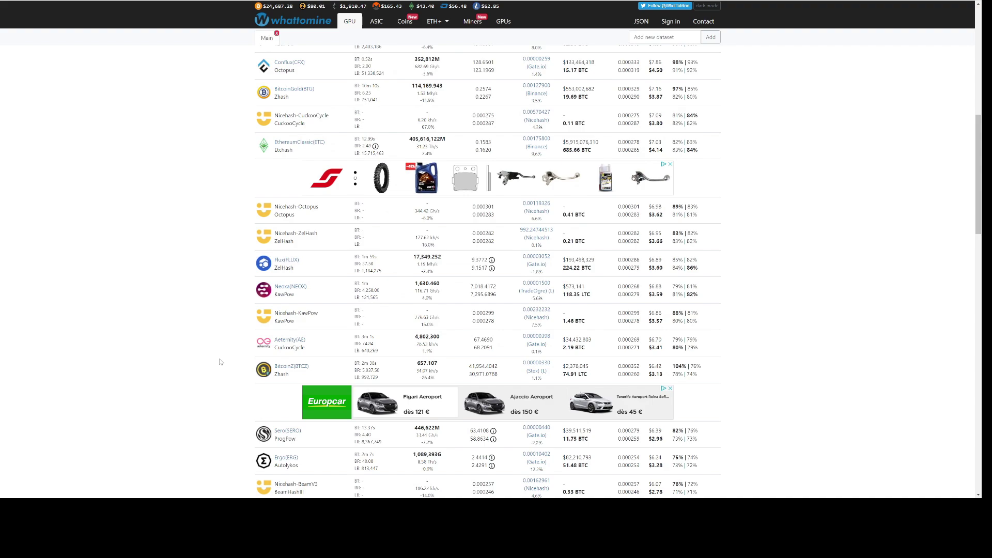
scroll(220, 362, up, 4)
scroll(220, 362, up, 5)
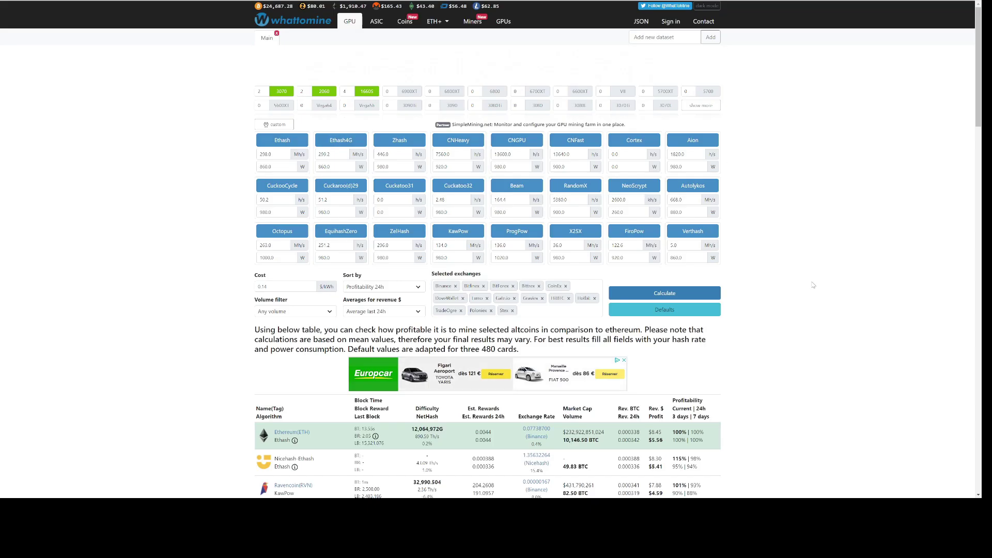
scroll(813, 285, down, 3)
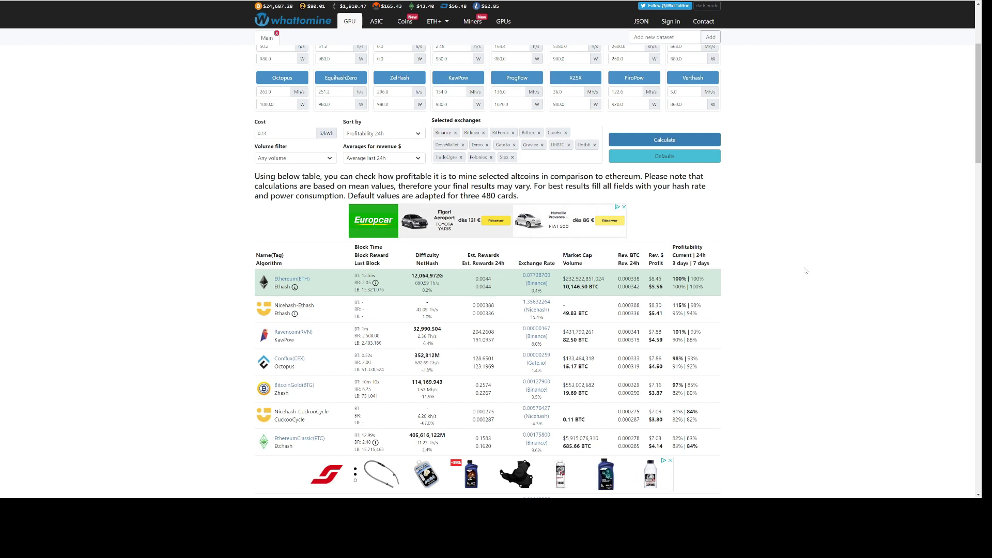
scroll(807, 273, down, 3)
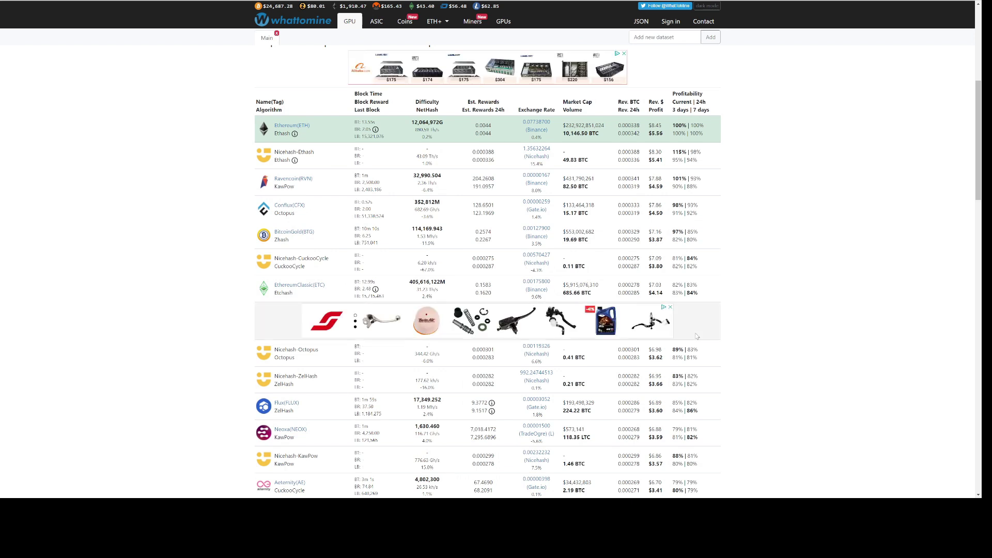
scroll(802, 294, up, 2)
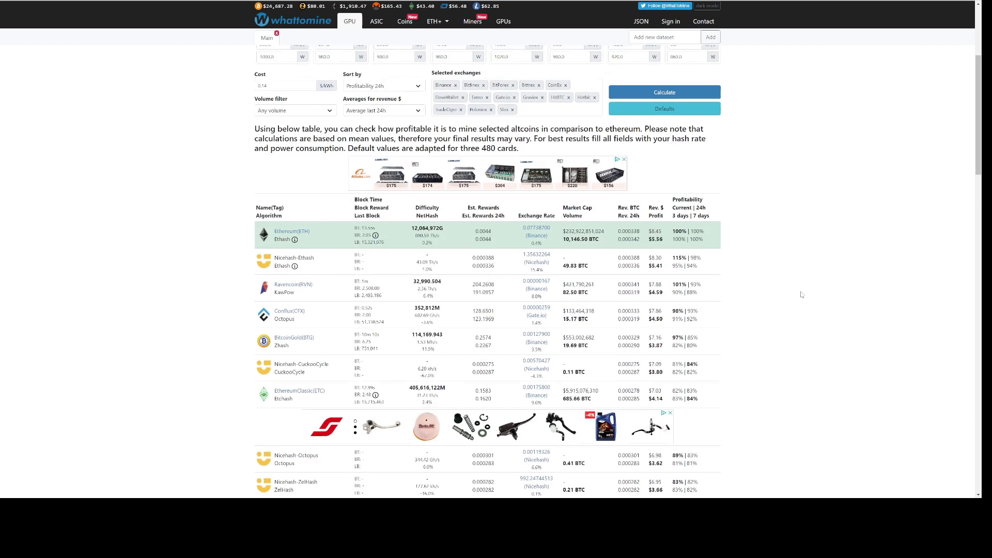
scroll(801, 295, up, 2)
scroll(802, 295, down, 5)
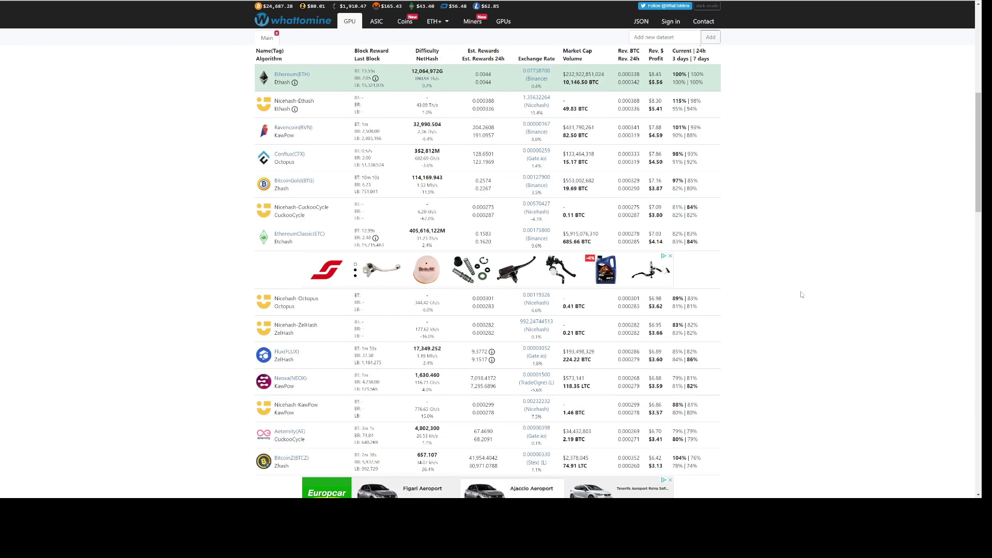
scroll(802, 294, up, 2)
scroll(801, 294, up, 4)
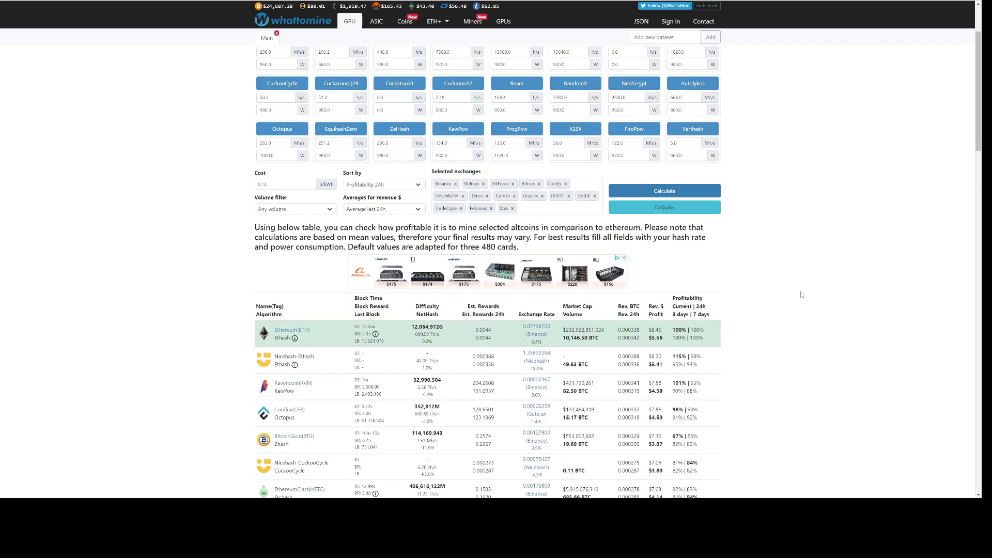
scroll(801, 294, down, 2)
scroll(802, 295, down, 2)
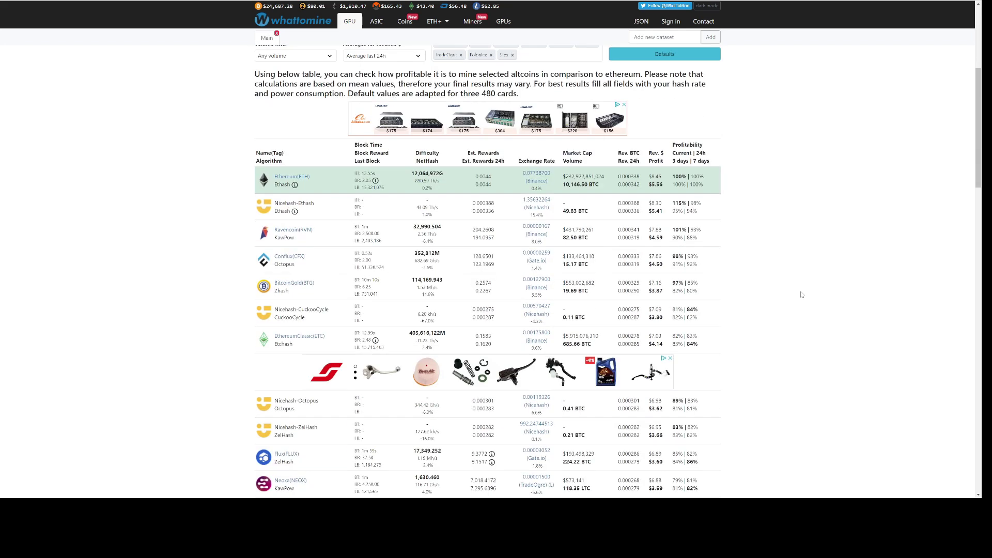